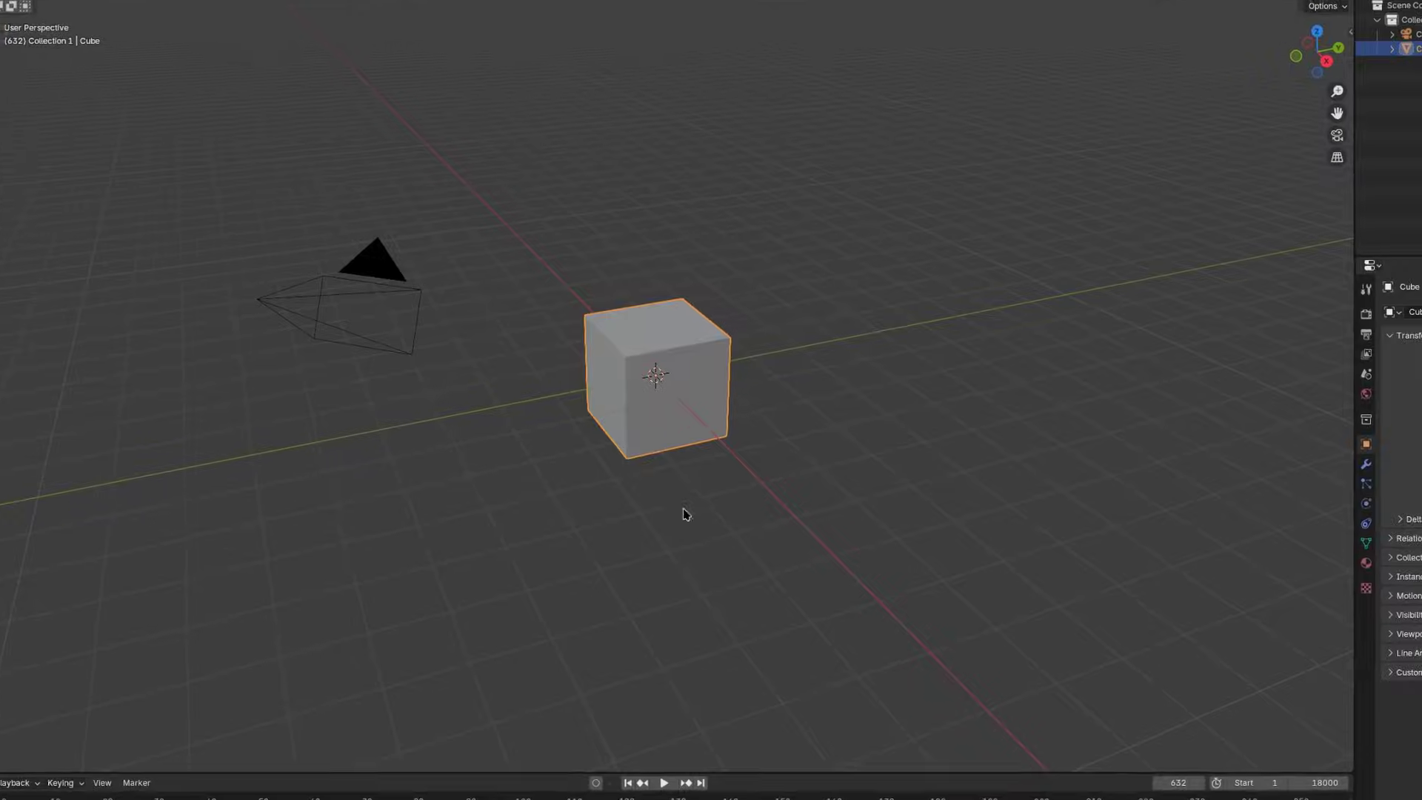
Create a new Video Editing project and remove the Rendering workspace
{"action": "right_click", "coordinate": [653, 351]}
{"action": "left_click", "coordinate": [657, 351]}
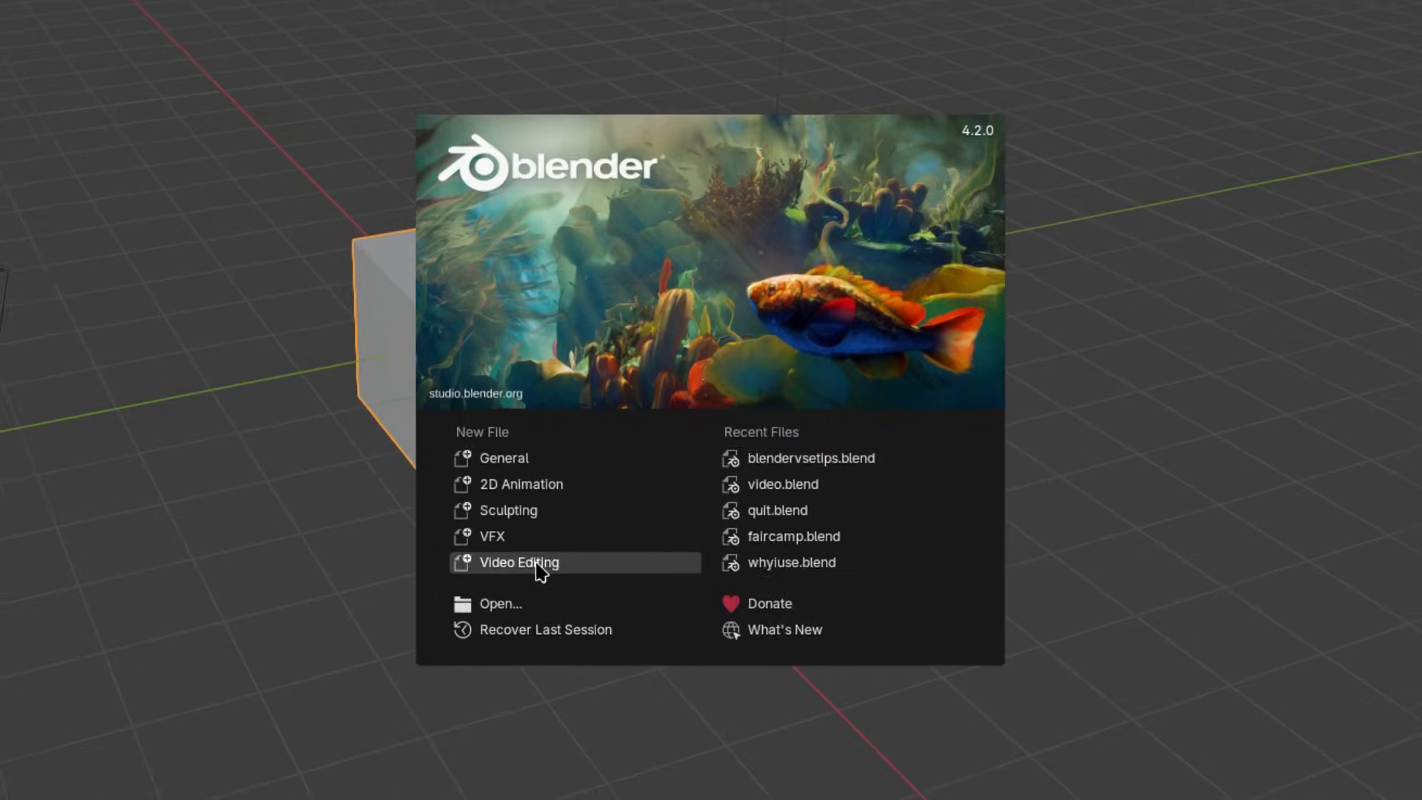
{"action": "left_click", "coordinate": [533, 569]}
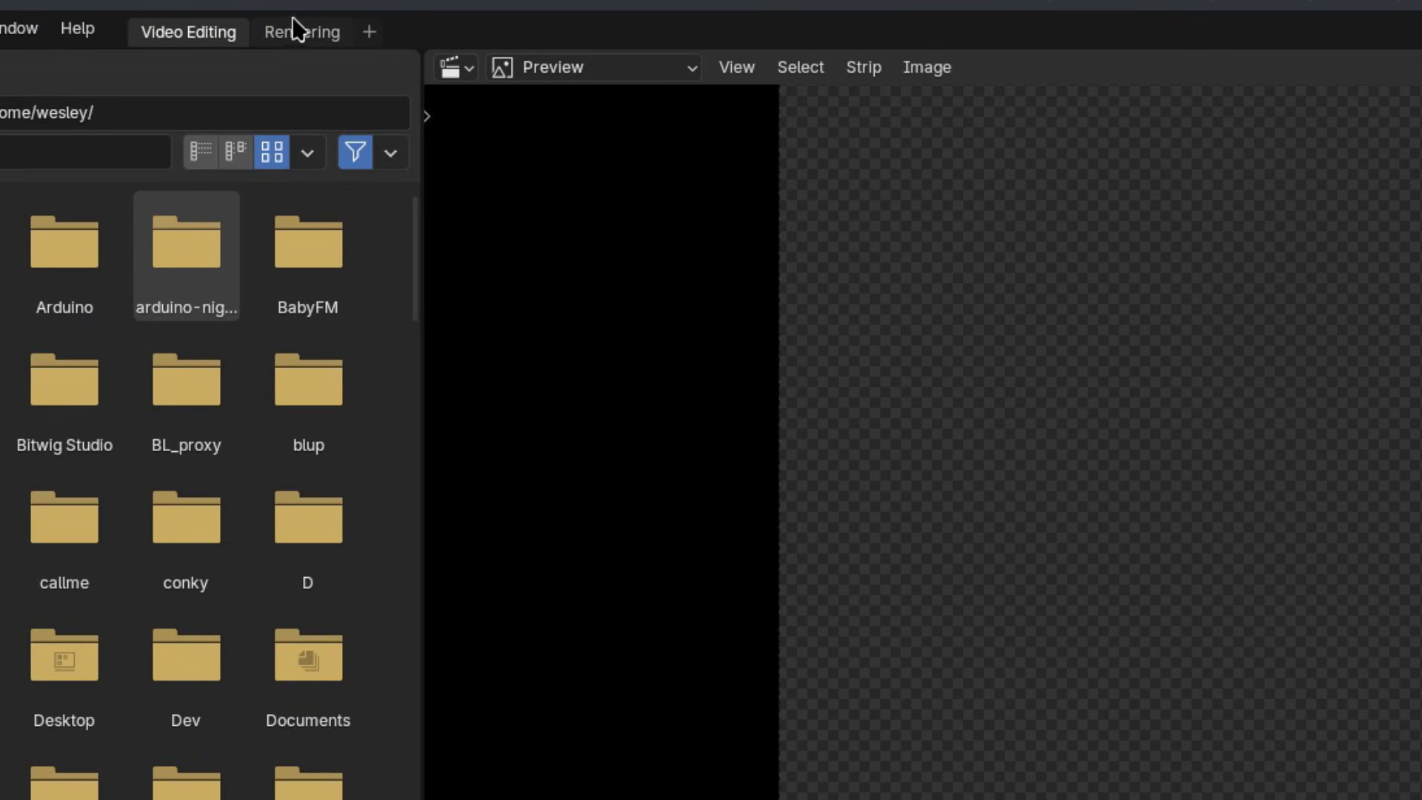
{"action": "right_click", "coordinate": [295, 30]}
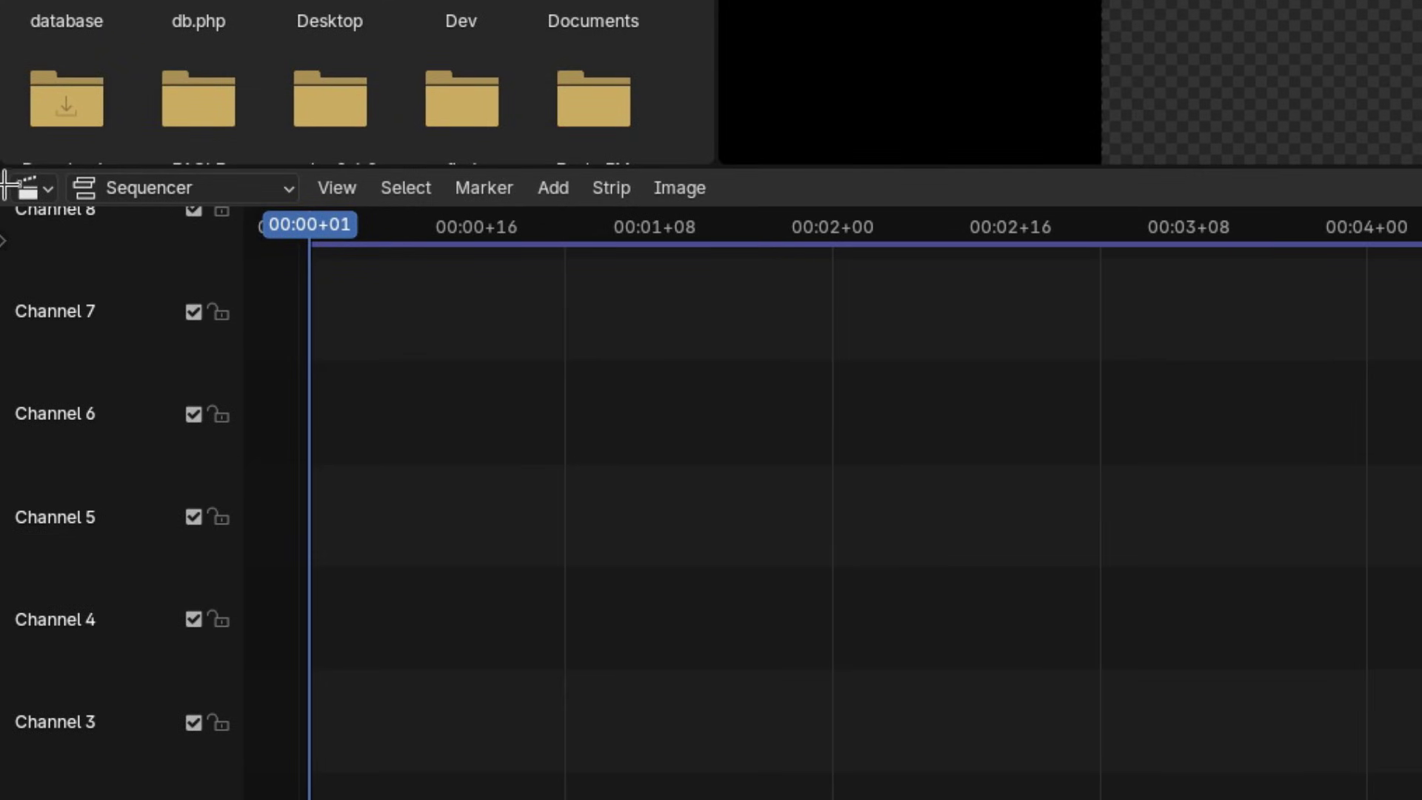
Split the Sequencer area horizontally and change the upper part into a Dope Sheet
{"action": "left_click_drag", "start_coordinate": [17, 219], "coordinate": [64, 385]}
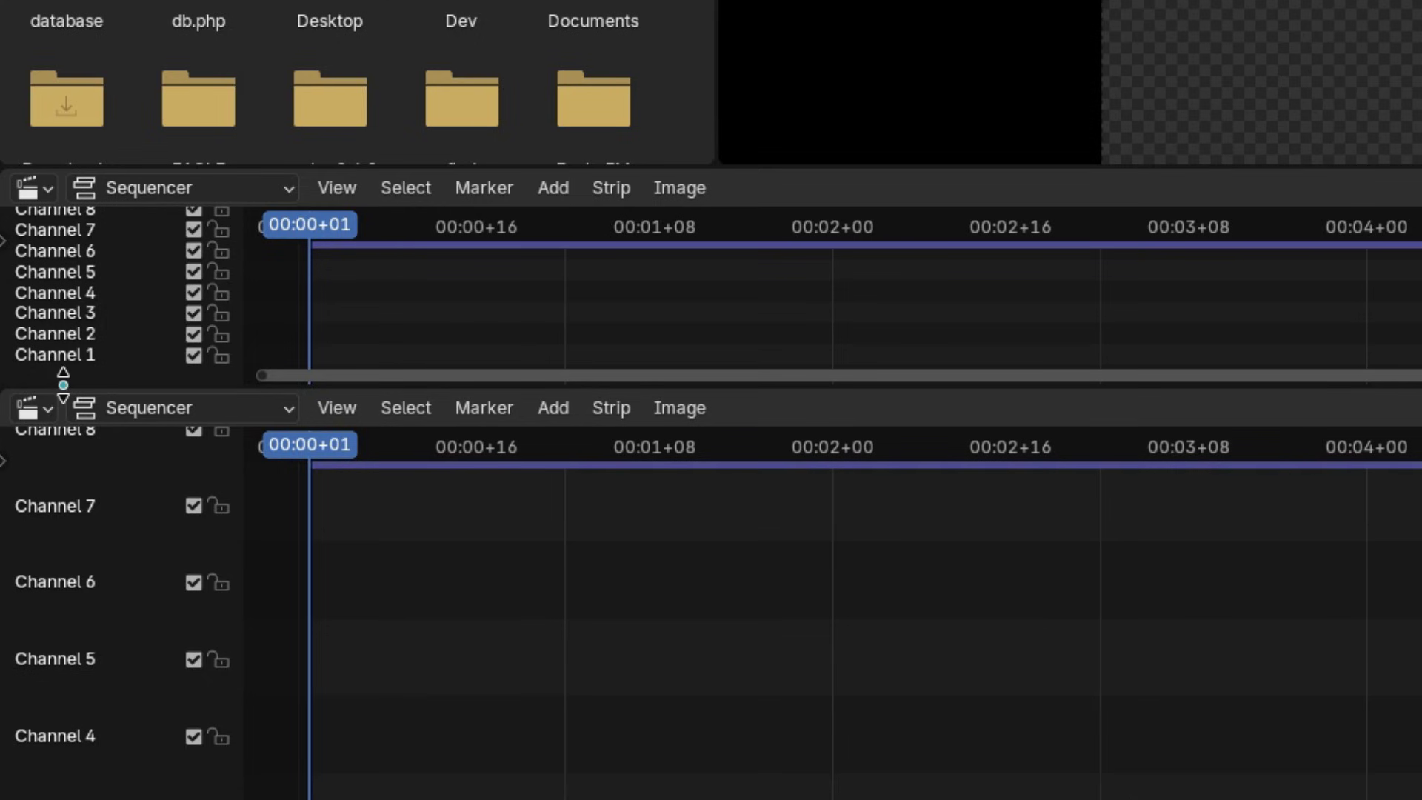
{"action": "left_click", "coordinate": [29, 188]}
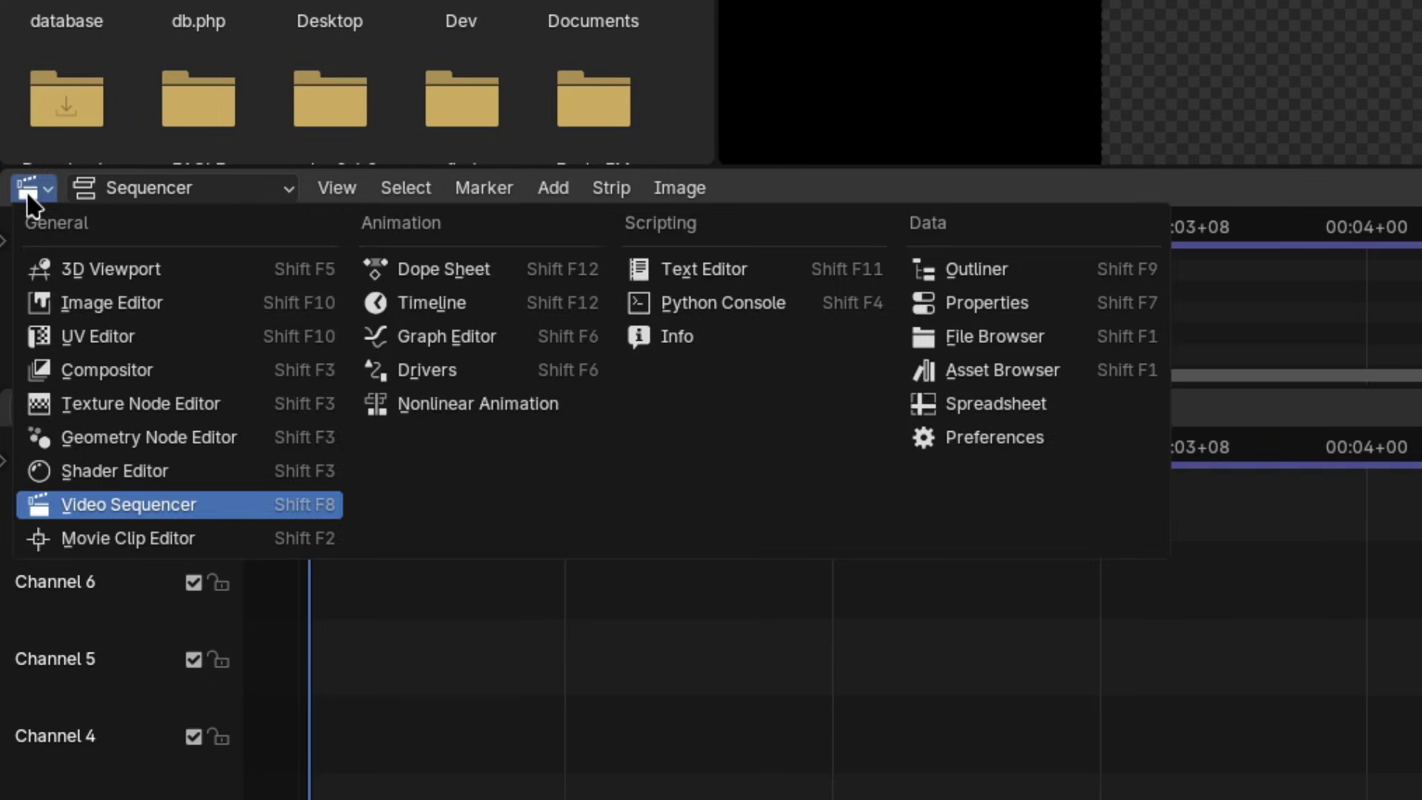
{"action": "left_click", "coordinate": [446, 269]}
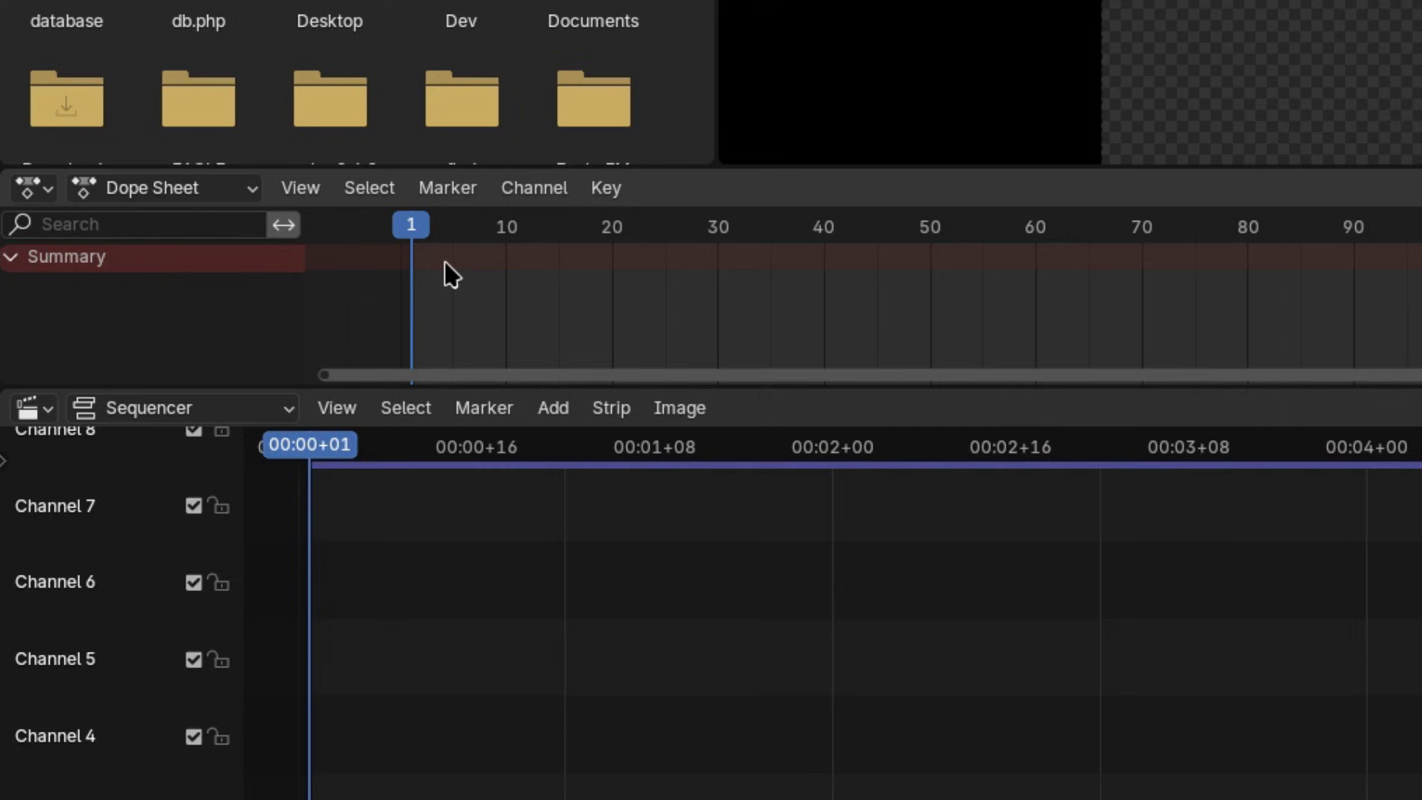
Enable Sync Visible Range in the Dope Sheet and the Sequencer, and widen the Dope Sheet's sidebar to align both timelines
{"action": "left_click", "coordinate": [299, 194]}
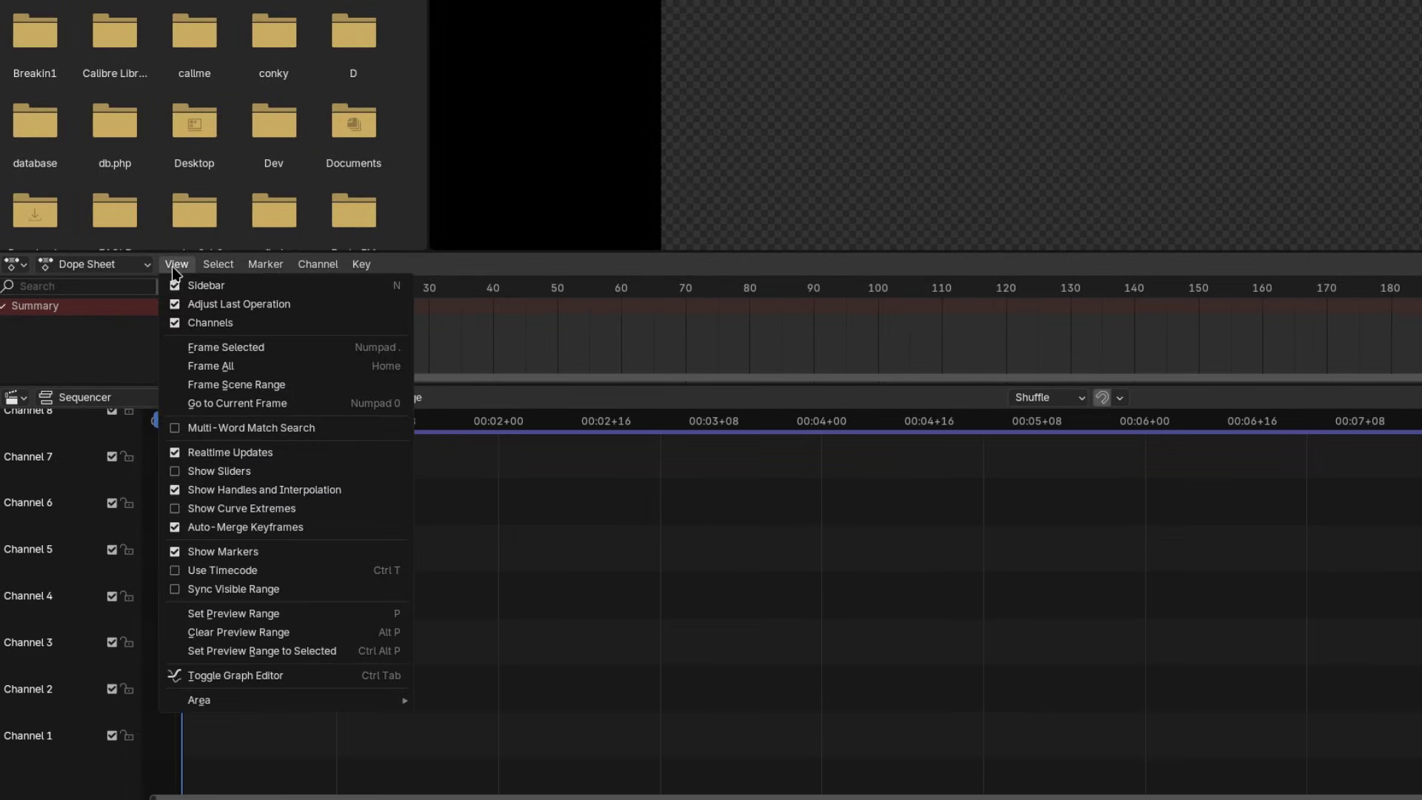
{"action": "left_click", "coordinate": [199, 397]}
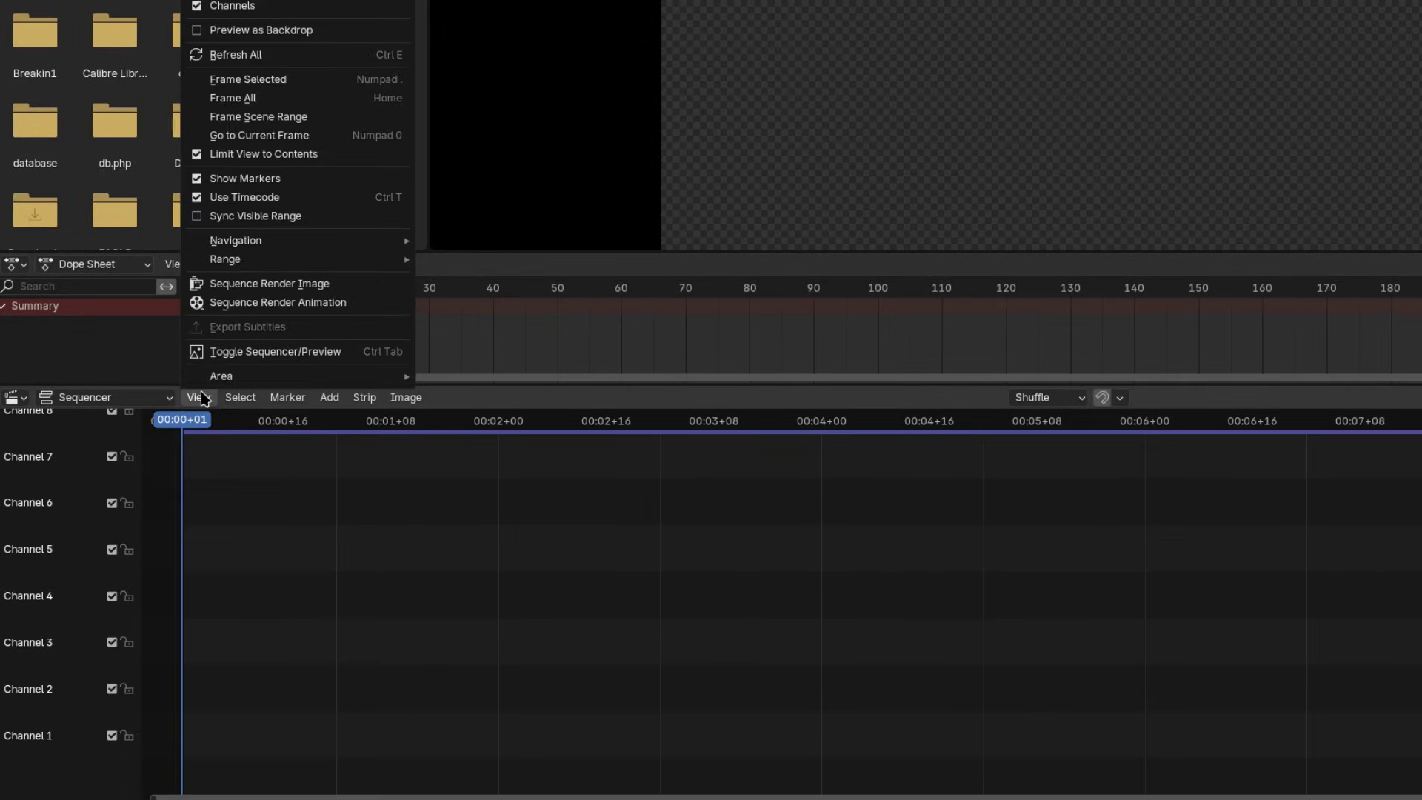
{"action": "left_click", "coordinate": [260, 215]}
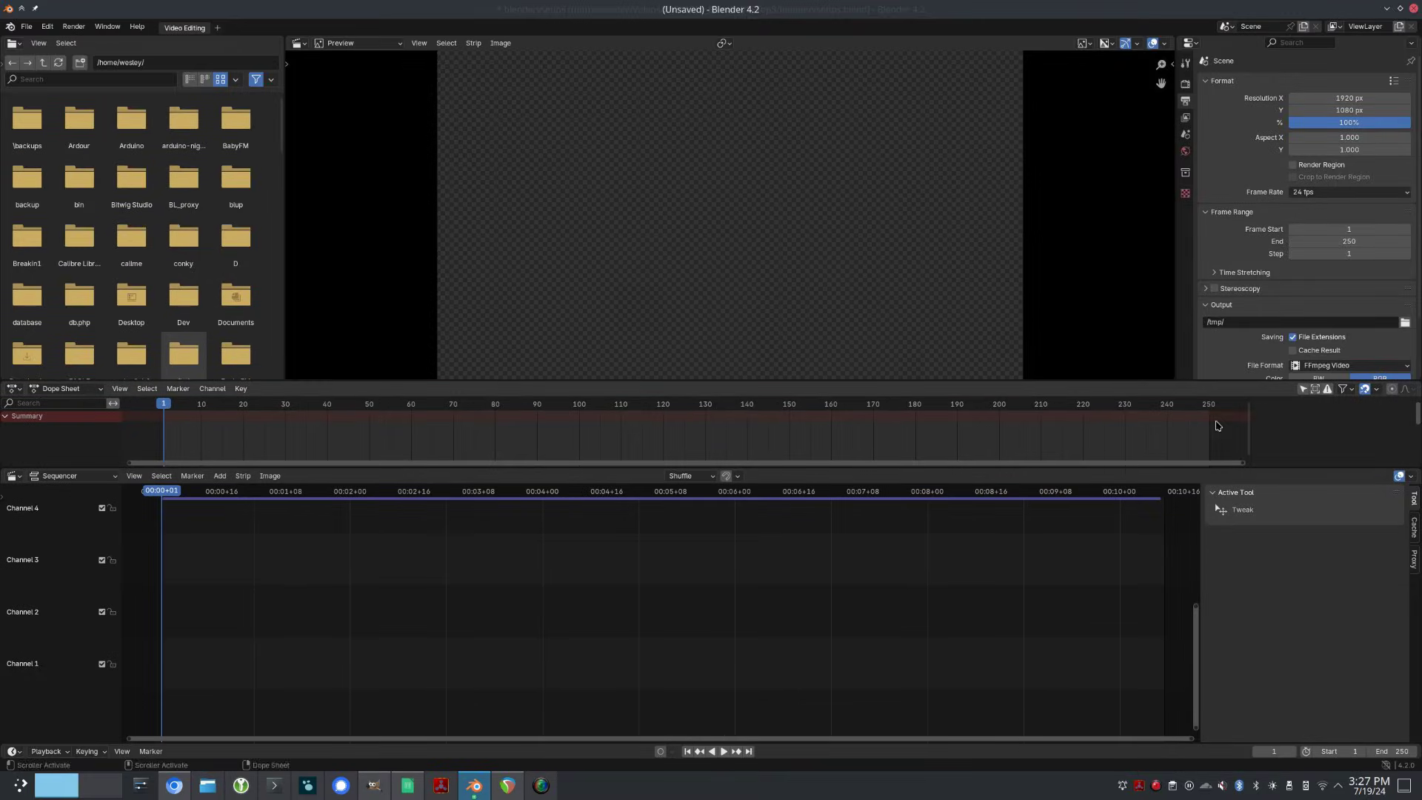
{"action": "left_click_drag", "start_coordinate": [1250, 430], "coordinate": [1198, 429]}
Turn on strip thumbnails and set waveforms to On in the Sequencer overlays
{"action": "key", "text": "space"}
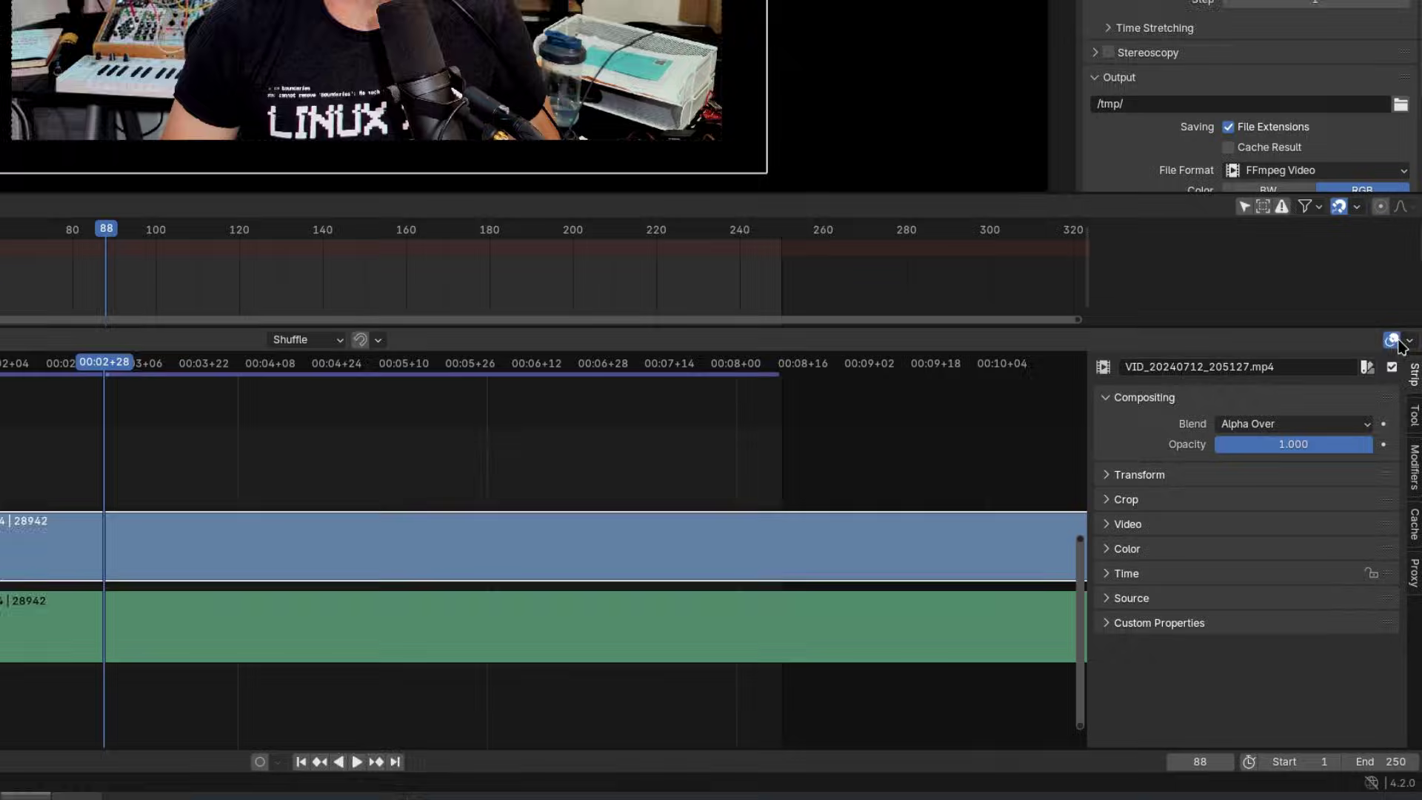
{"action": "left_click", "coordinate": [1409, 386]}
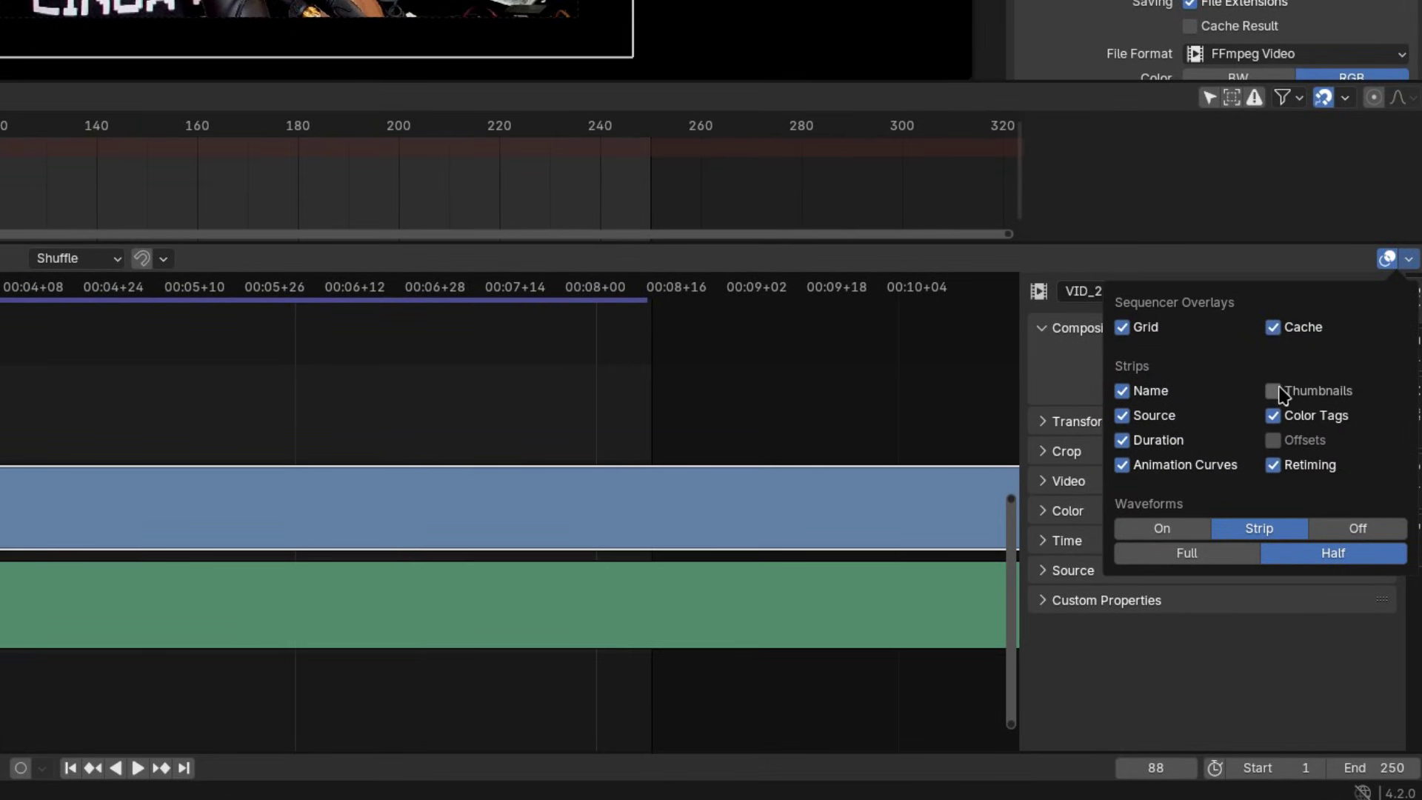
{"action": "left_click", "coordinate": [1179, 531]}
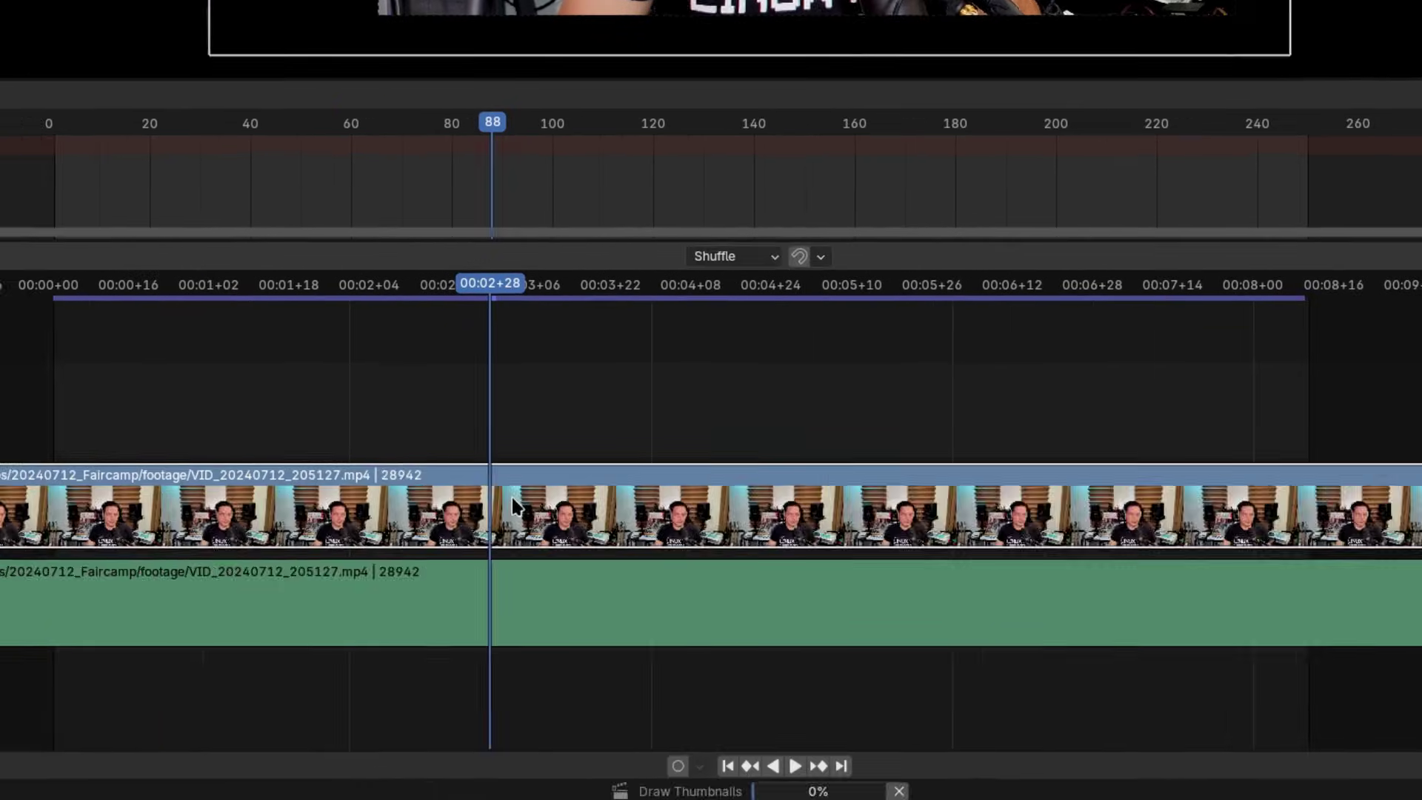
Split the video and audio strips at frame 88 and delete the parts before the cut
{"action": "key", "text": "k"}
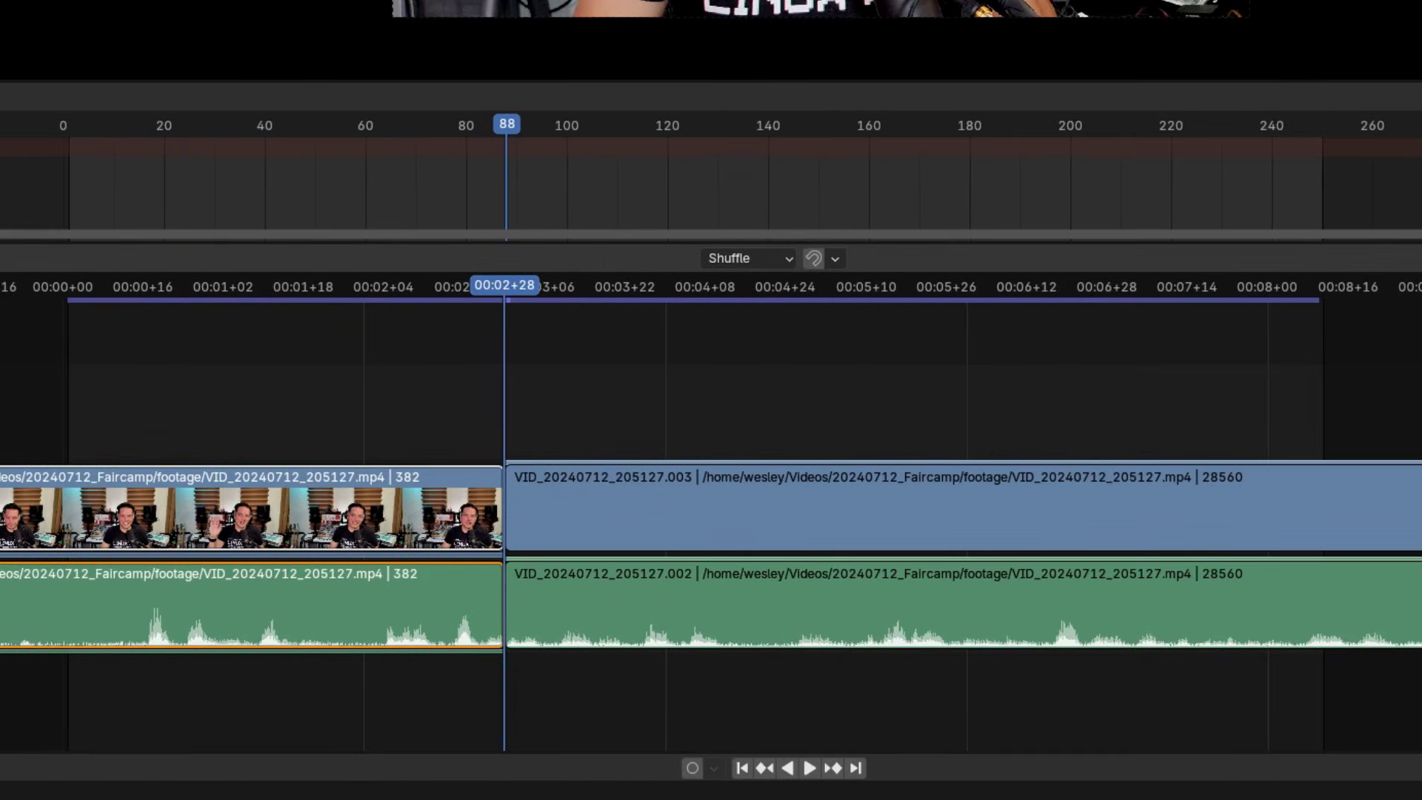
{"action": "left_click_drag", "start_coordinate": [254, 344], "coordinate": [142, 597]}
{"action": "key", "text": "Delete"}
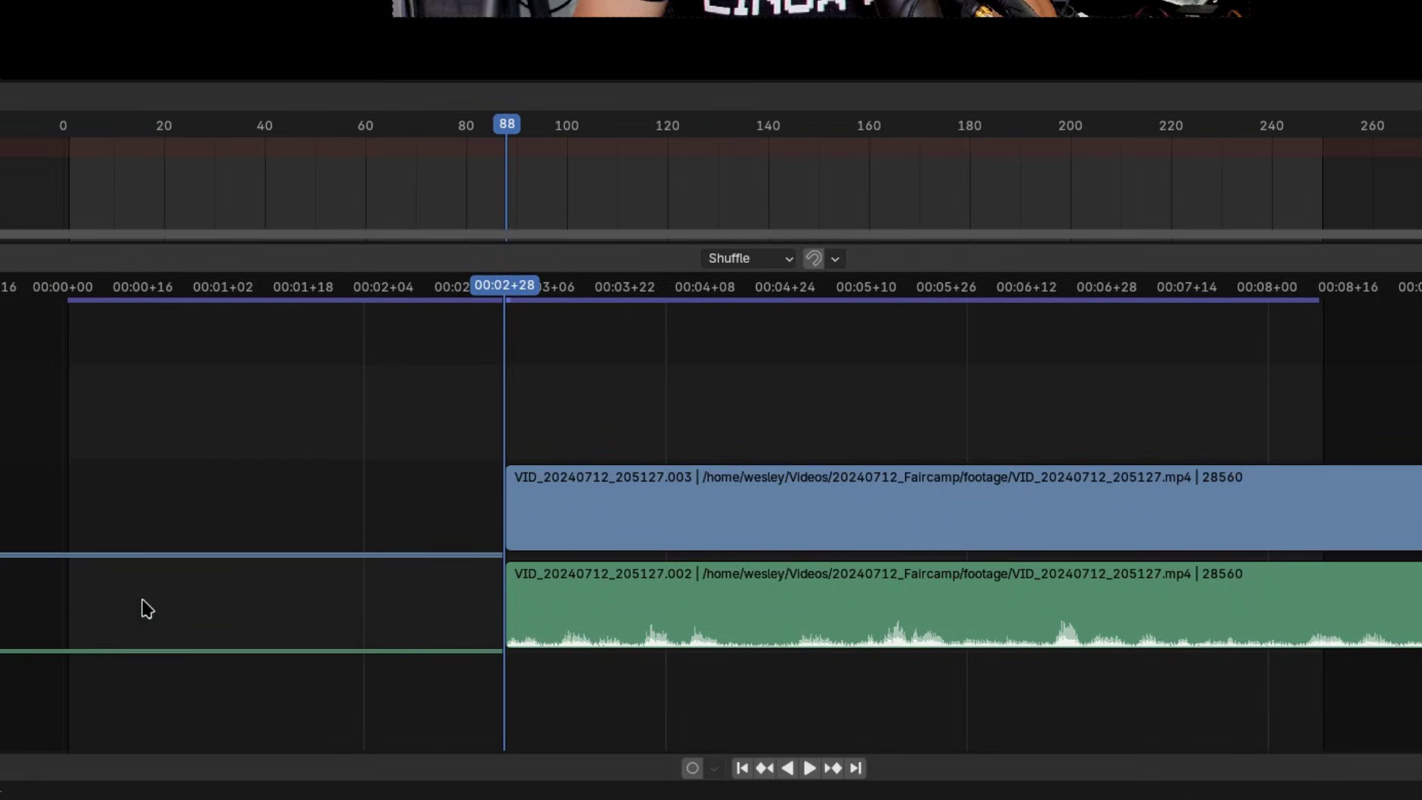
Set the playback sync mode to Sync to Audio and scrub through the footage in the Sequencer
{"action": "scroll", "coordinate": [130, 508], "scroll_direction": "down", "scroll_amount": 6}
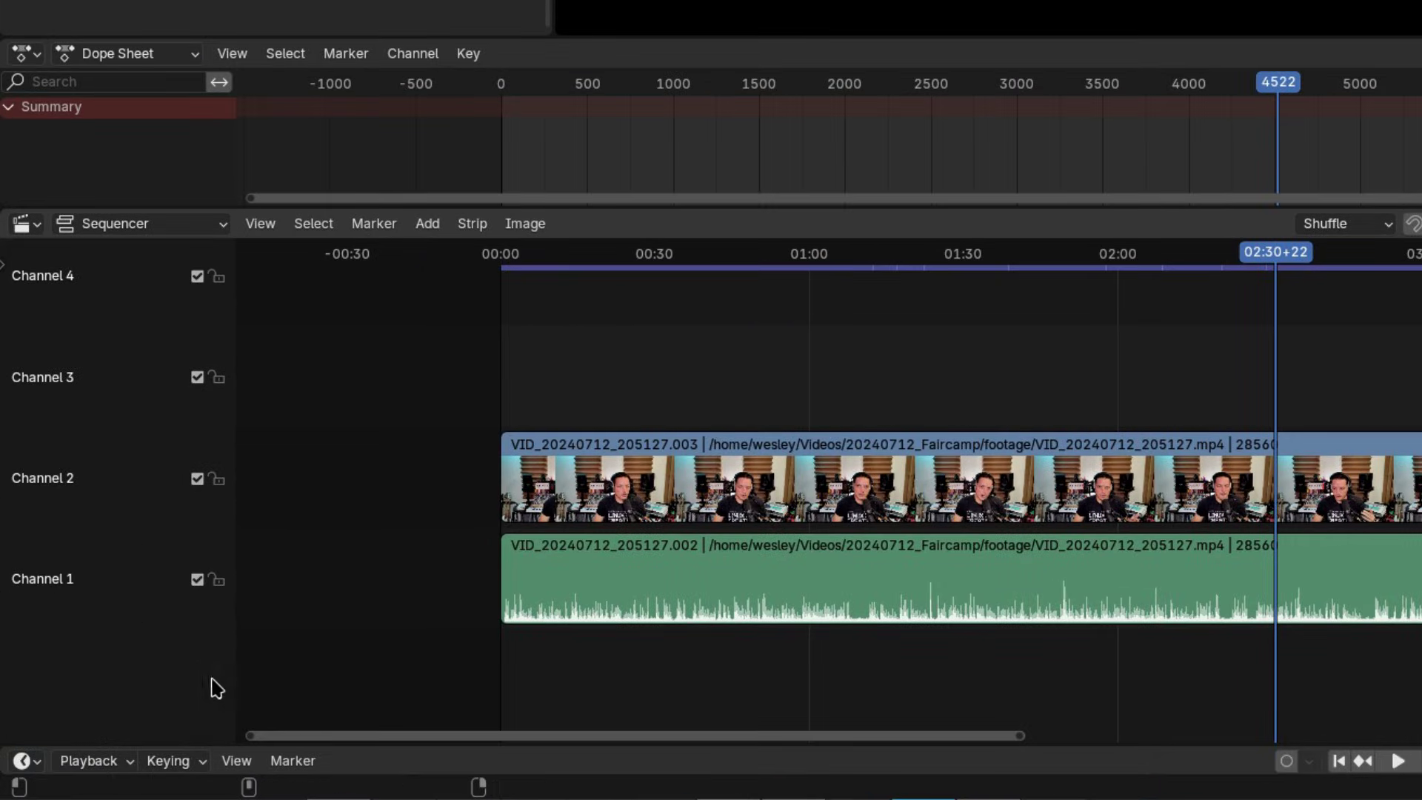
{"action": "left_click", "coordinate": [88, 760]}
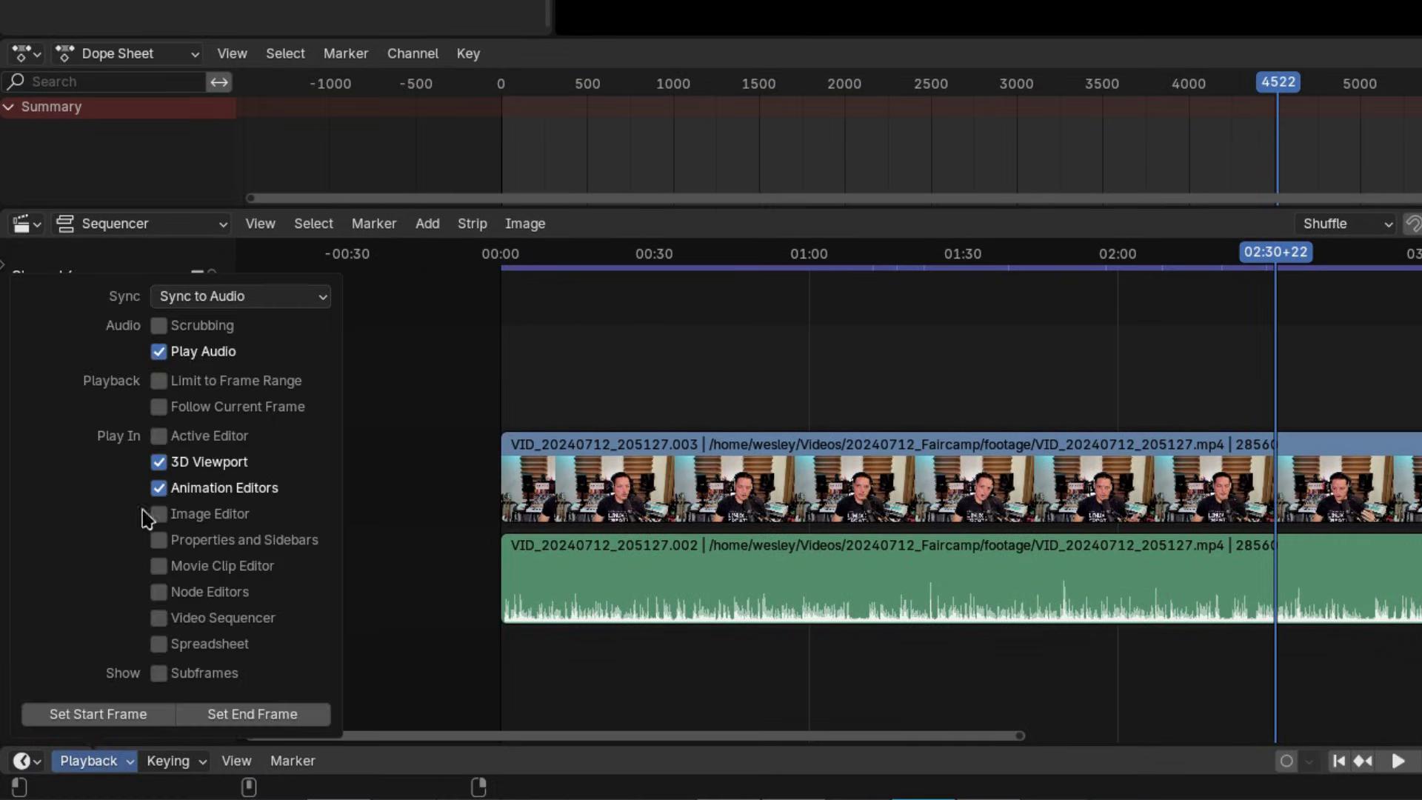
{"action": "left_click", "coordinate": [199, 298]}
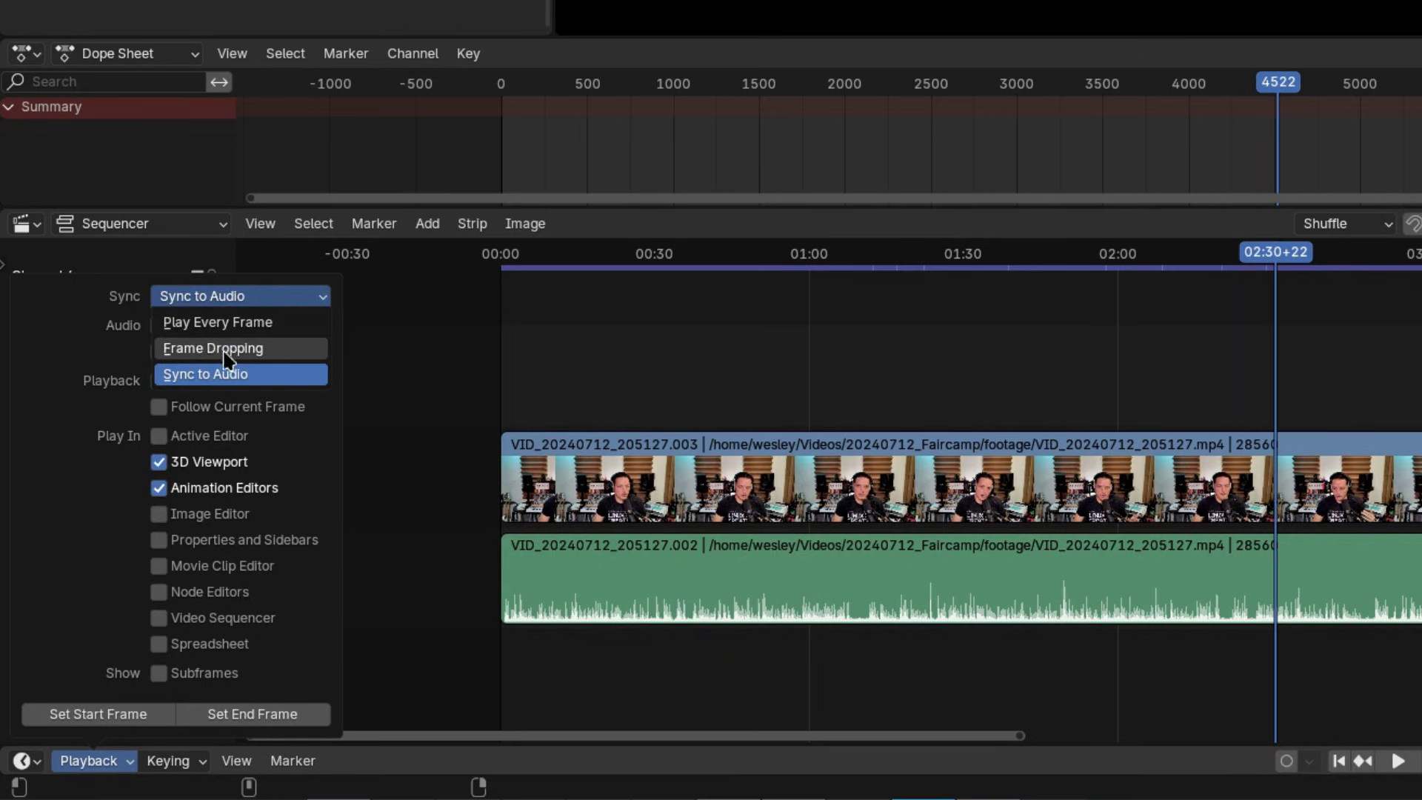
{"action": "left_click", "coordinate": [245, 374]}
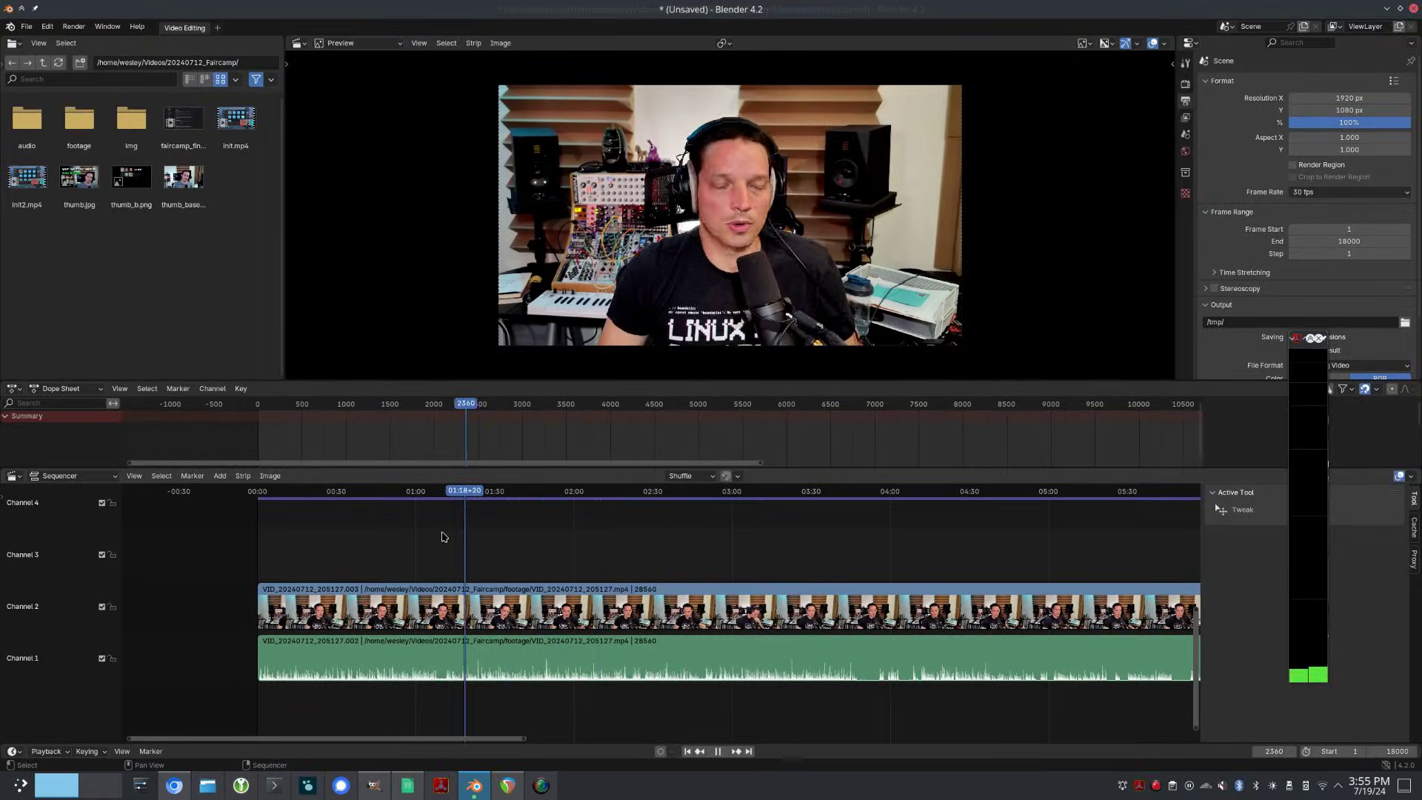
{"action": "left_click_drag", "start_coordinate": [443, 537], "coordinate": [652, 548]}
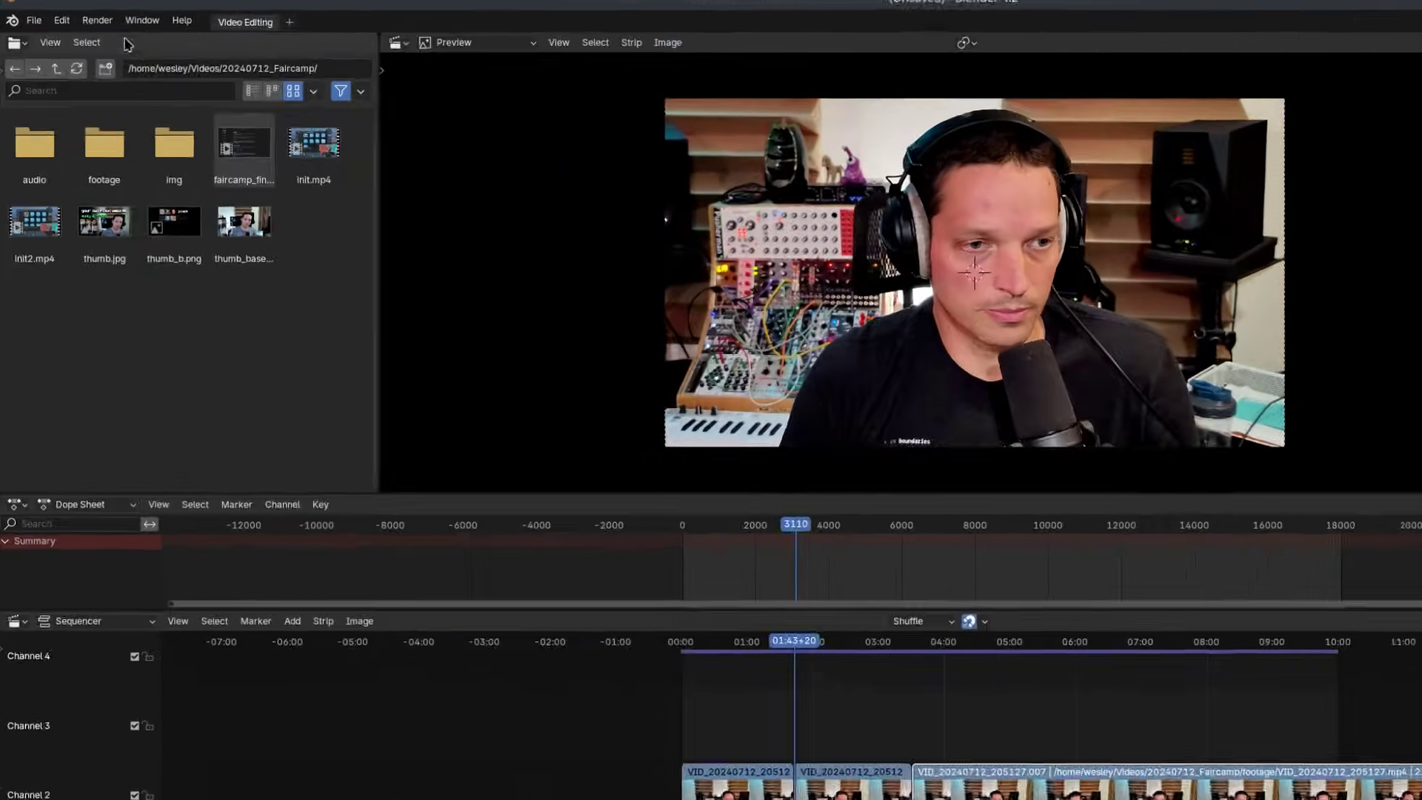
Set up an audio render with the wav container and enter "fina" as the file name
{"action": "left_click", "coordinate": [73, 28]}
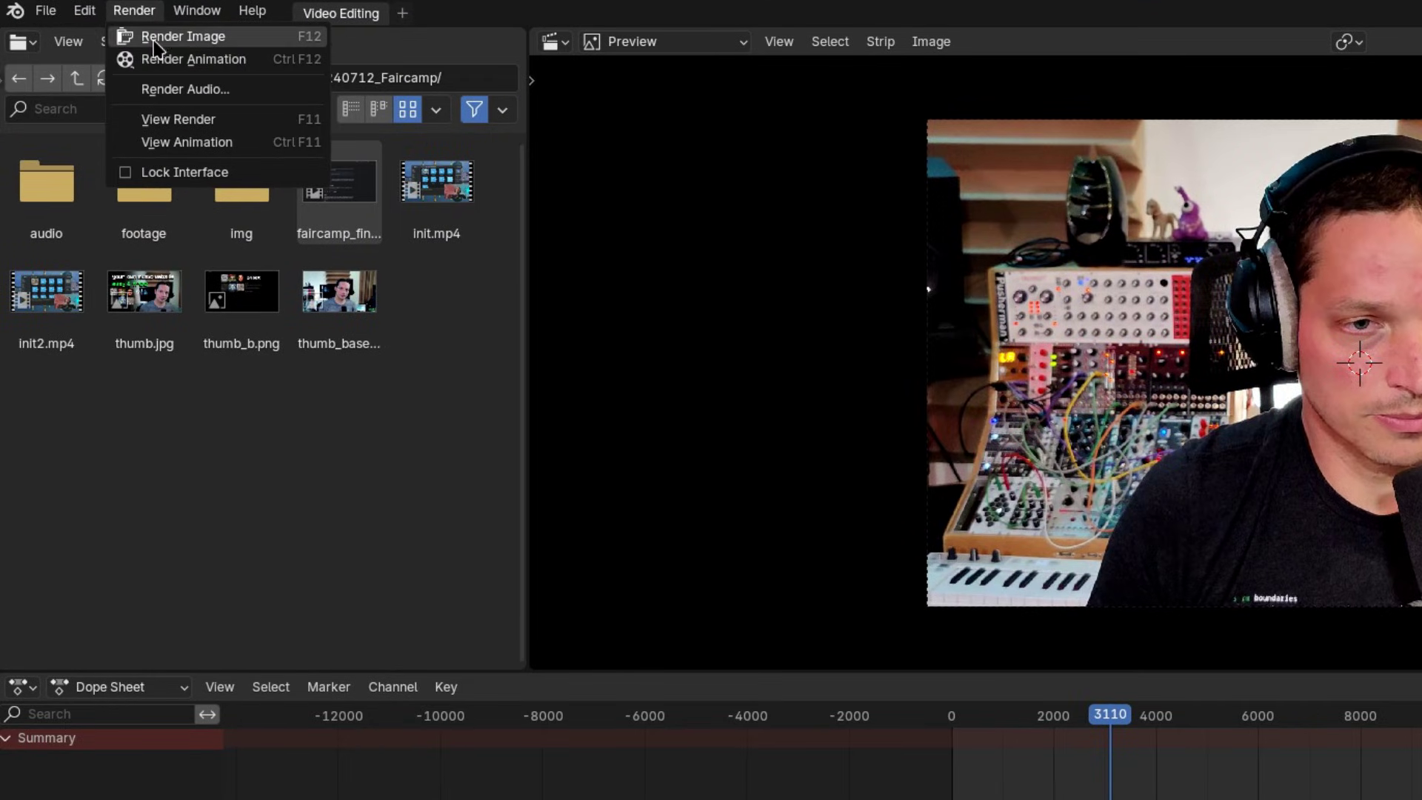
{"action": "left_click", "coordinate": [187, 89]}
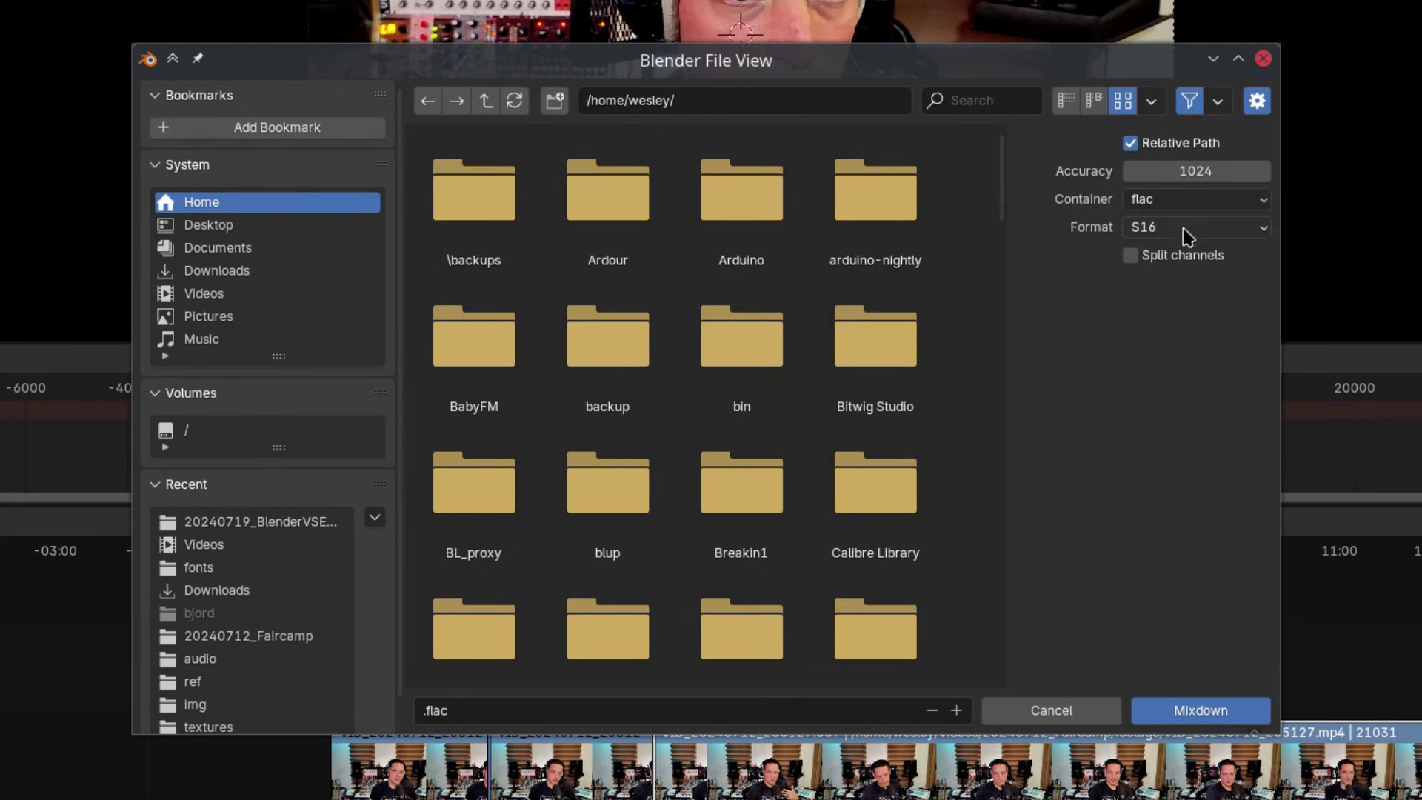
{"action": "left_click", "coordinate": [1197, 200]}
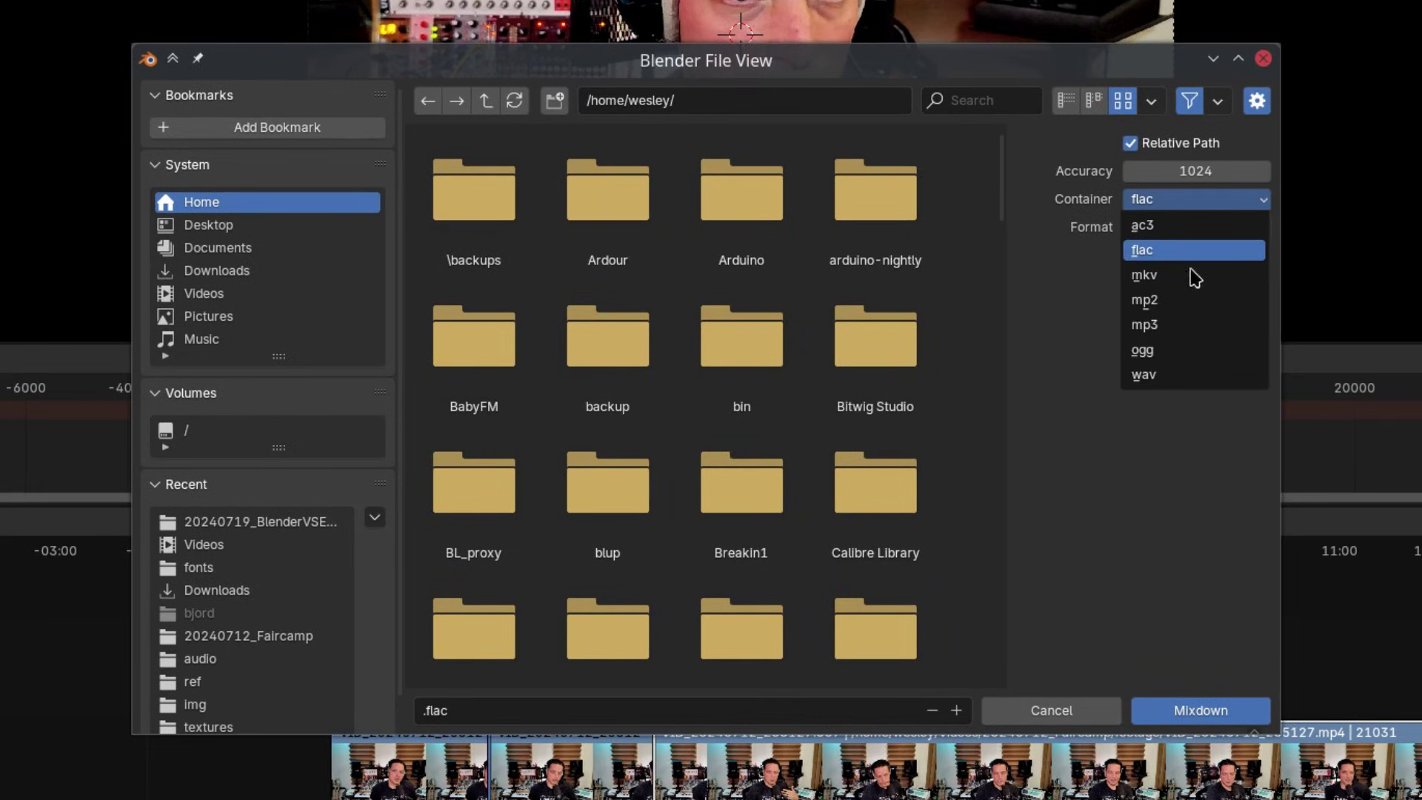
{"action": "left_click", "coordinate": [1180, 376]}
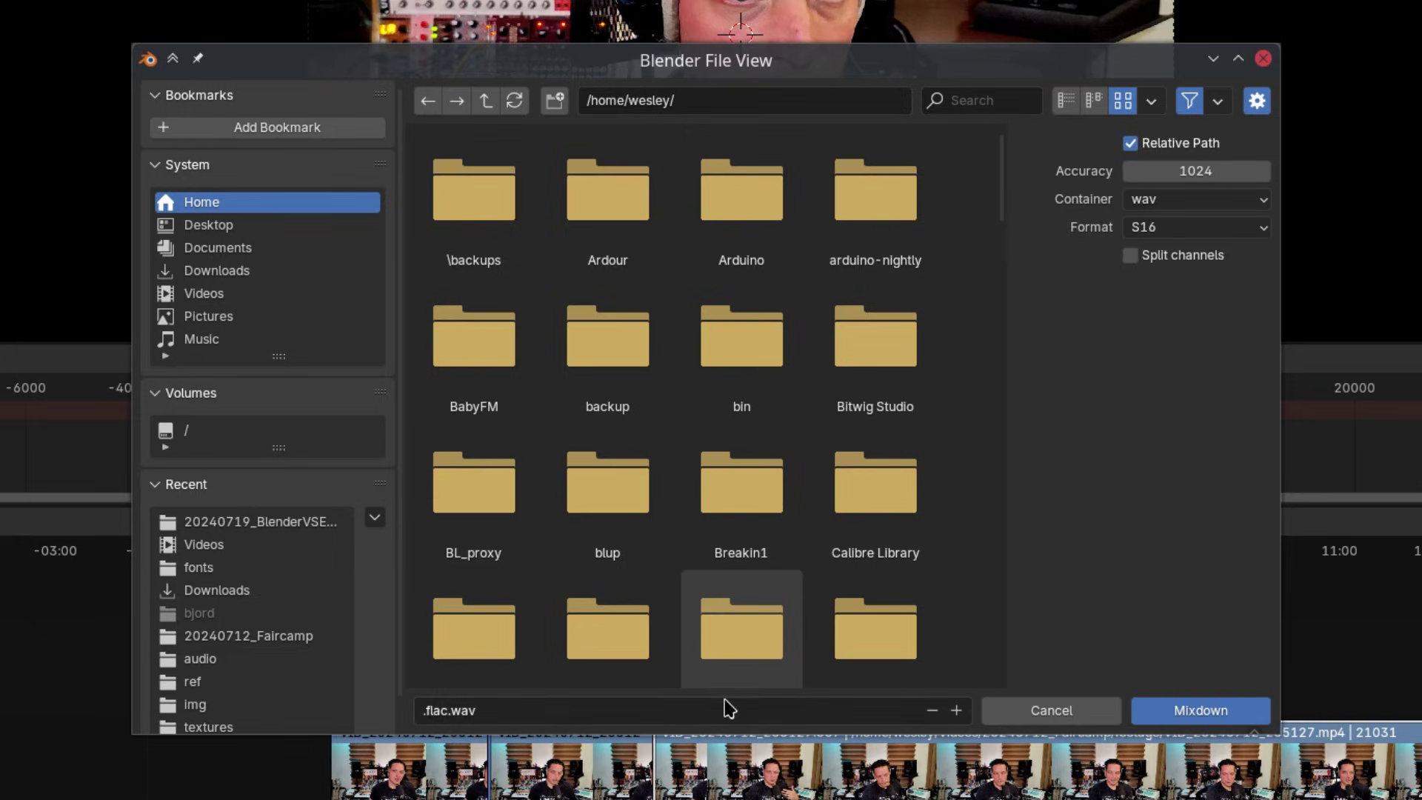
{"action": "left_click", "coordinate": [745, 702]}
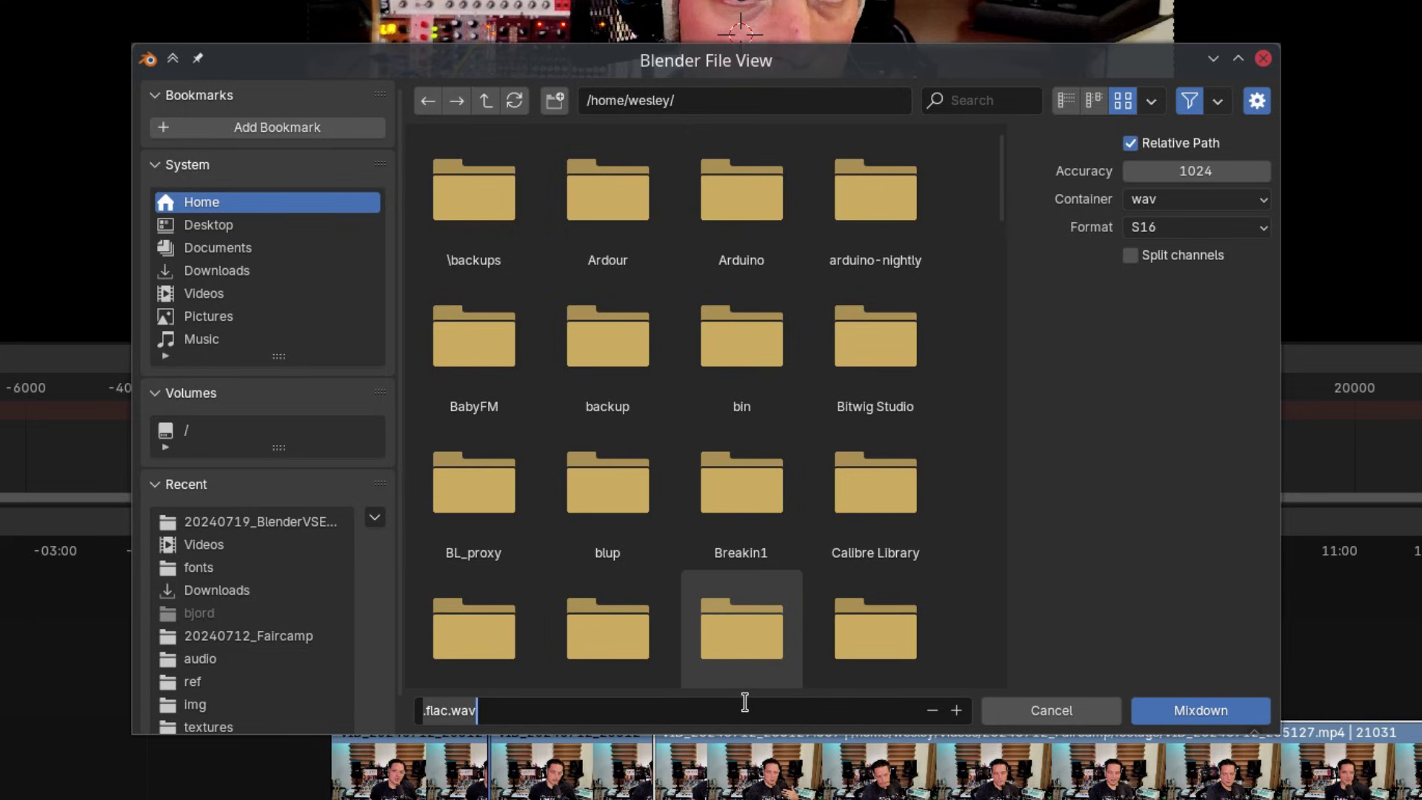
{"action": "type", "text": "fina"}
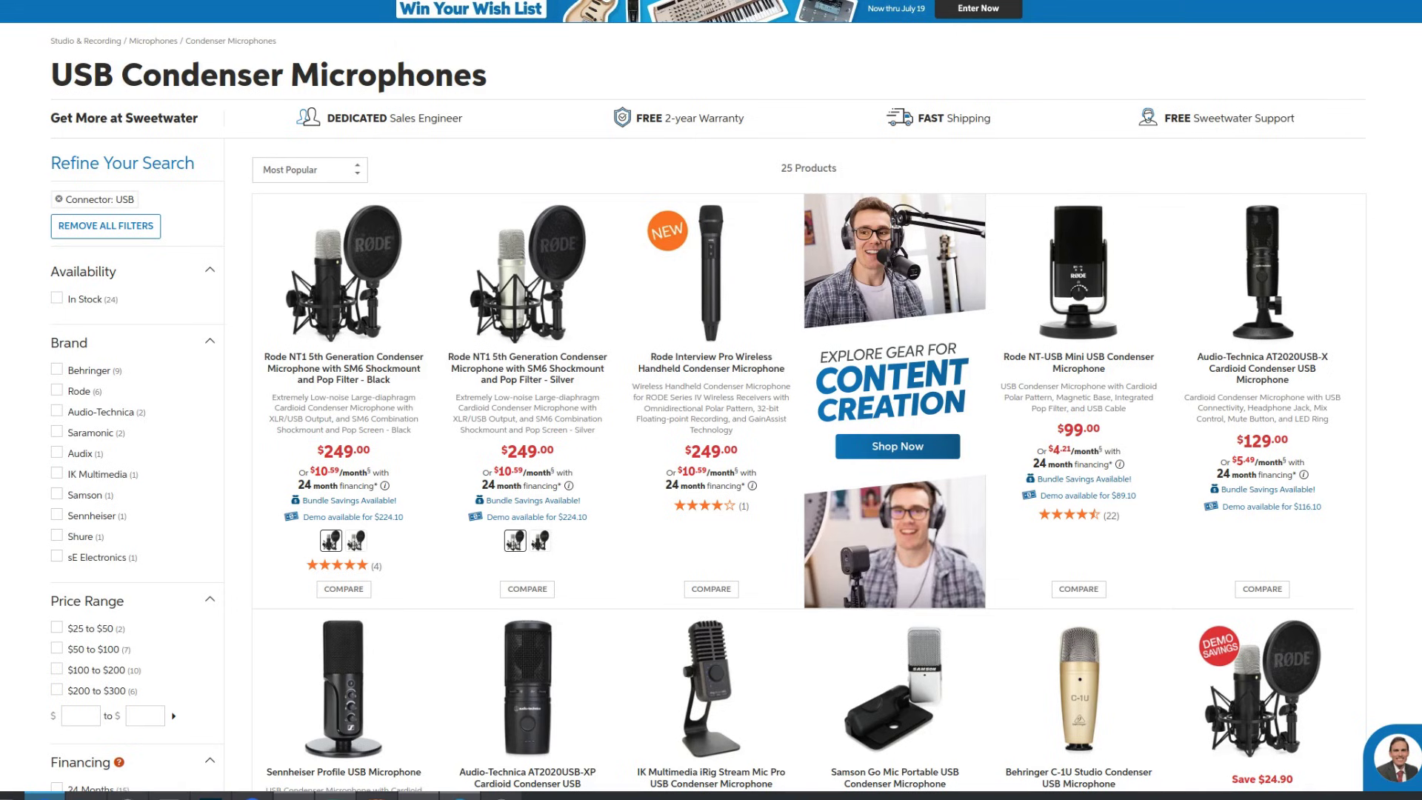
Browse Sweetwater's USB condenser microphones and highlight the title of the YouTube video on making voice-overs with free software
{"action": "scroll", "coordinate": [711, 399], "scroll_direction": "down", "scroll_amount": 14}
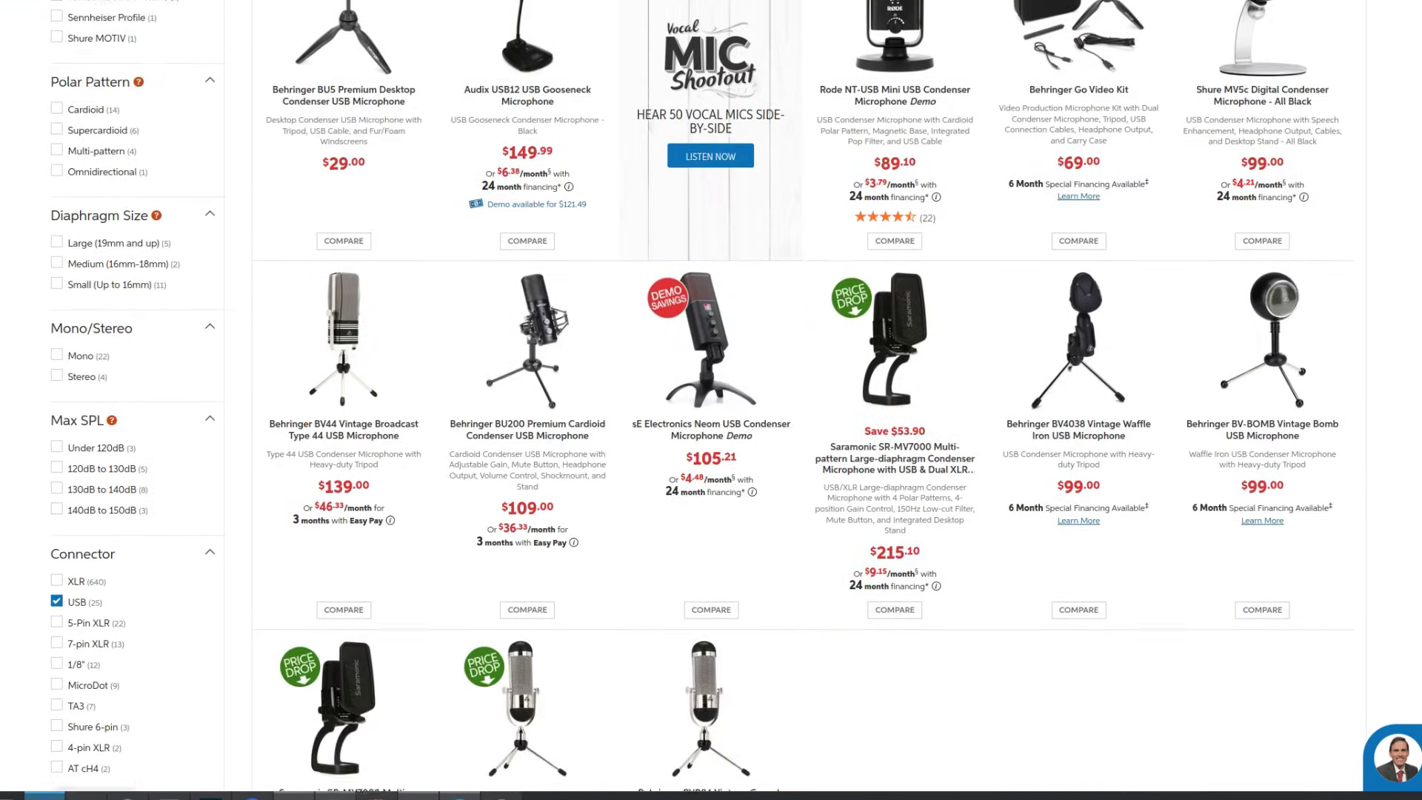
{"action": "scroll", "coordinate": [711, 400], "scroll_direction": "down", "scroll_amount": 3}
{"action": "scroll", "coordinate": [711, 400], "scroll_direction": "up", "scroll_amount": 7}
{"action": "scroll", "coordinate": [711, 400], "scroll_direction": "up", "scroll_amount": 10}
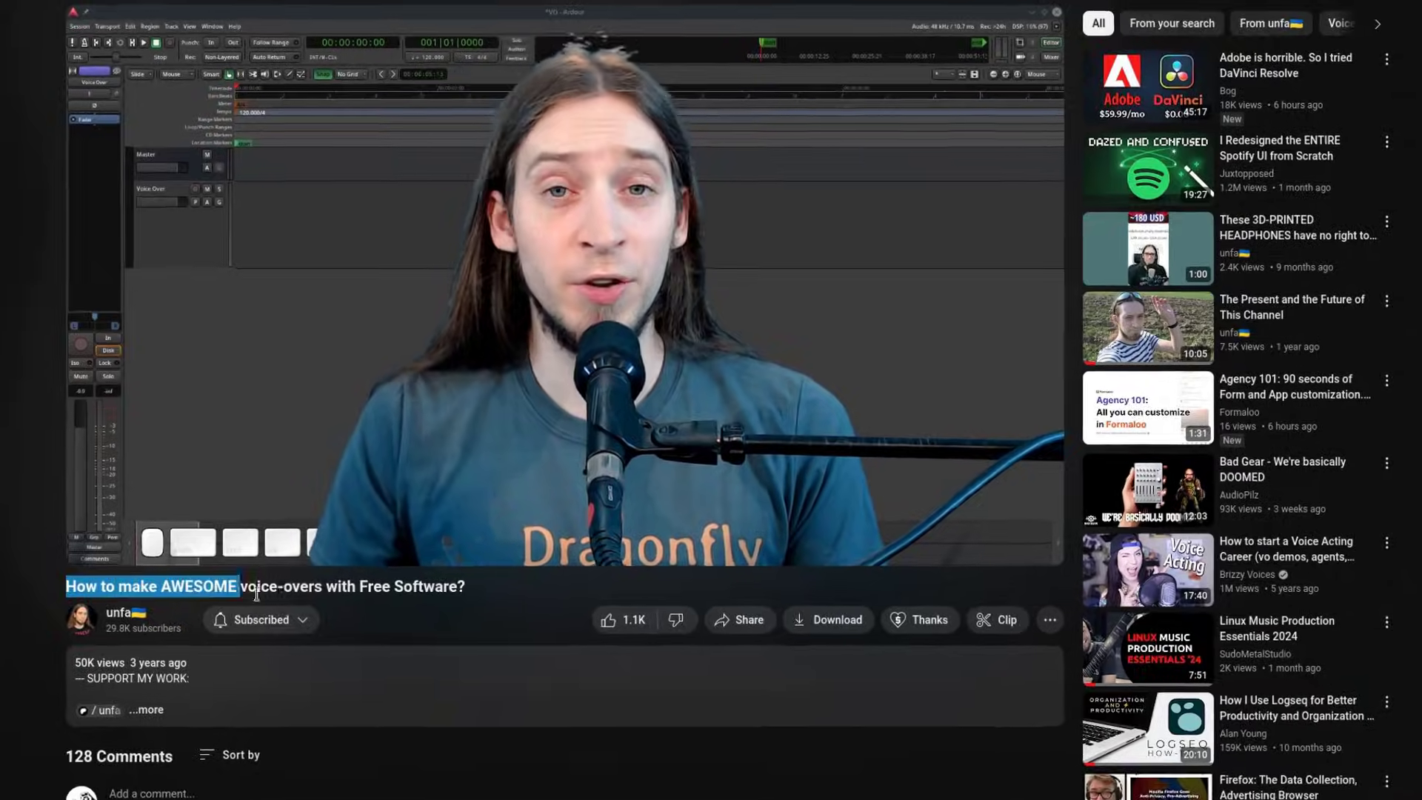
{"action": "left_click_drag", "start_coordinate": [256, 593], "coordinate": [471, 592]}
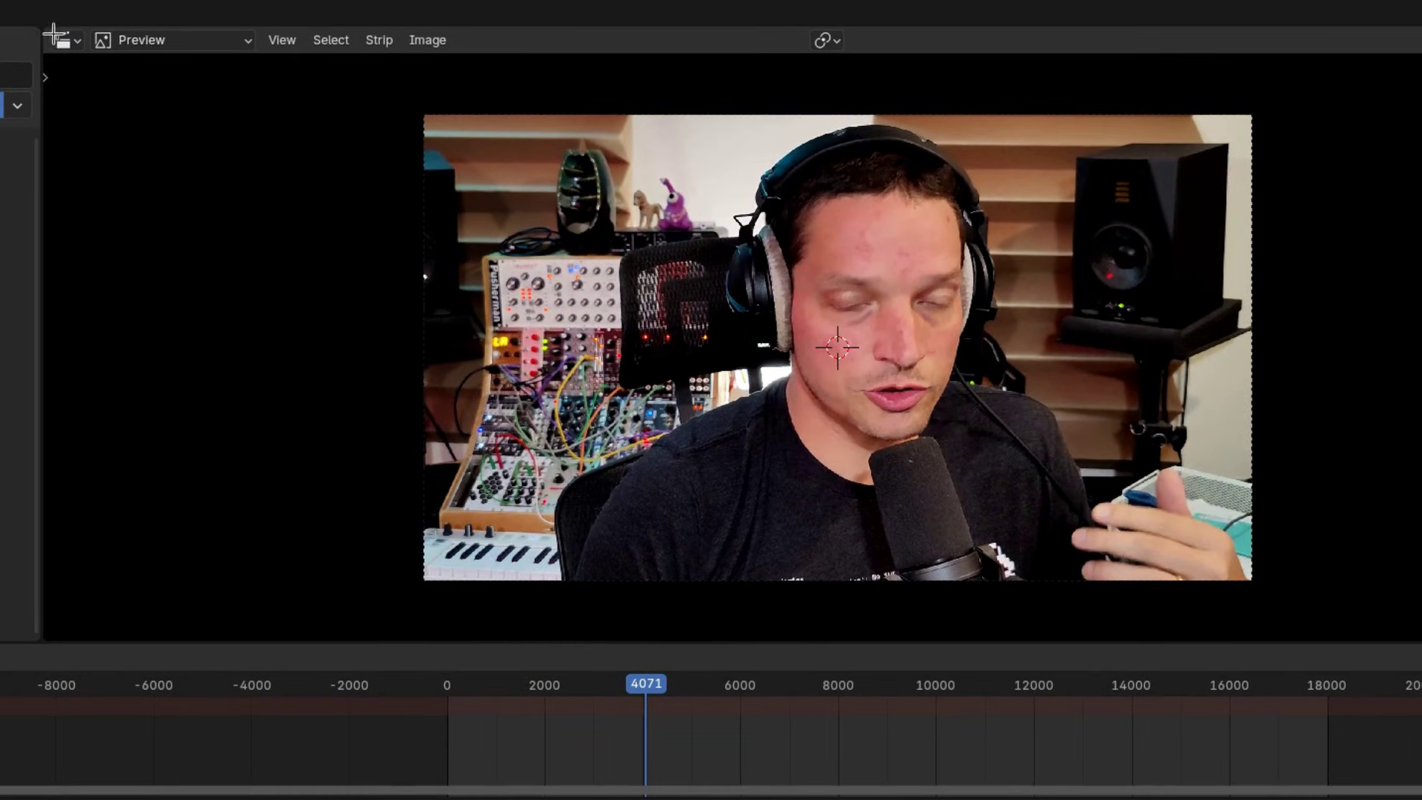
Split the Preview area vertically, set the new area's display mode to Histogram and frame the whole graph
{"action": "left_click_drag", "start_coordinate": [178, 33], "coordinate": [208, 42]}
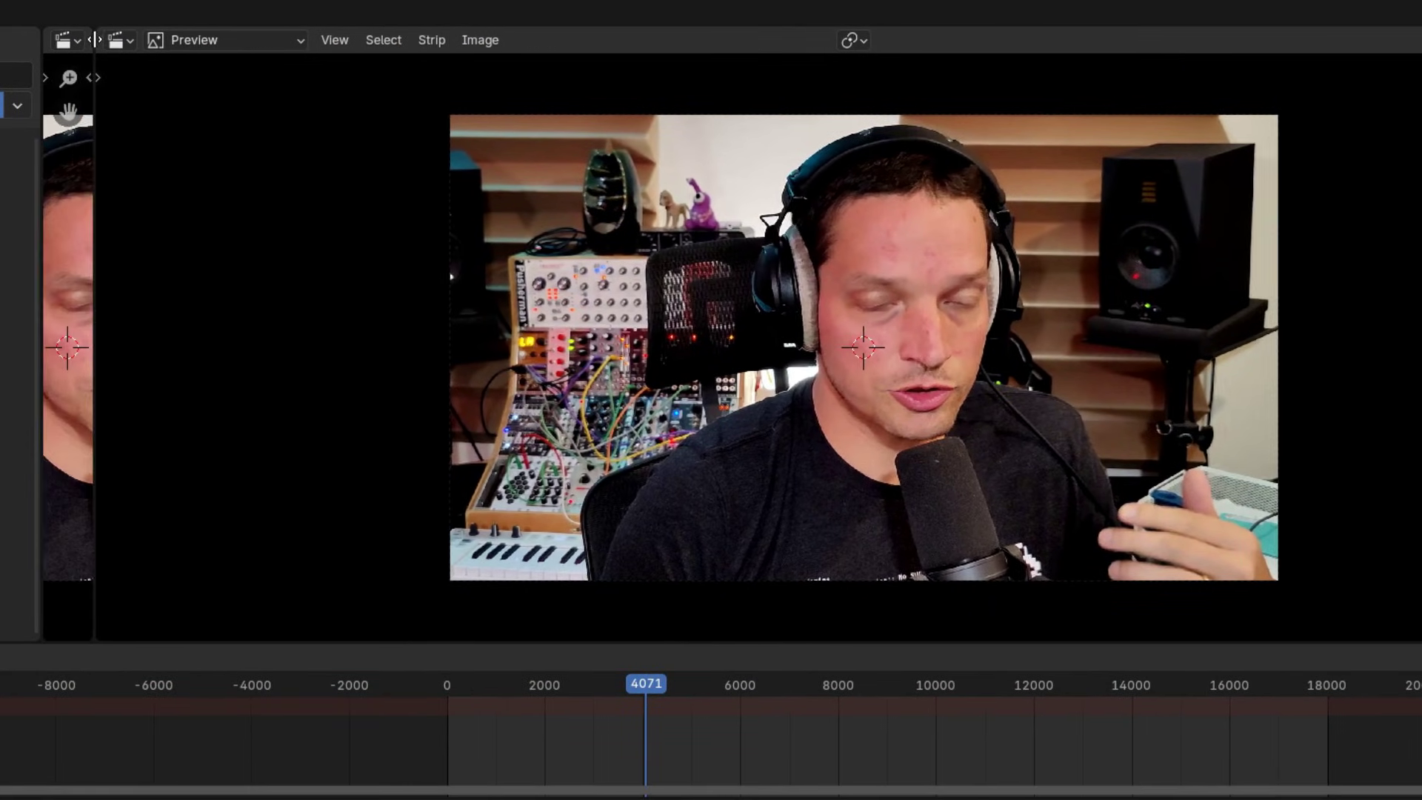
{"action": "left_click_drag", "start_coordinate": [94, 40], "coordinate": [647, 80]}
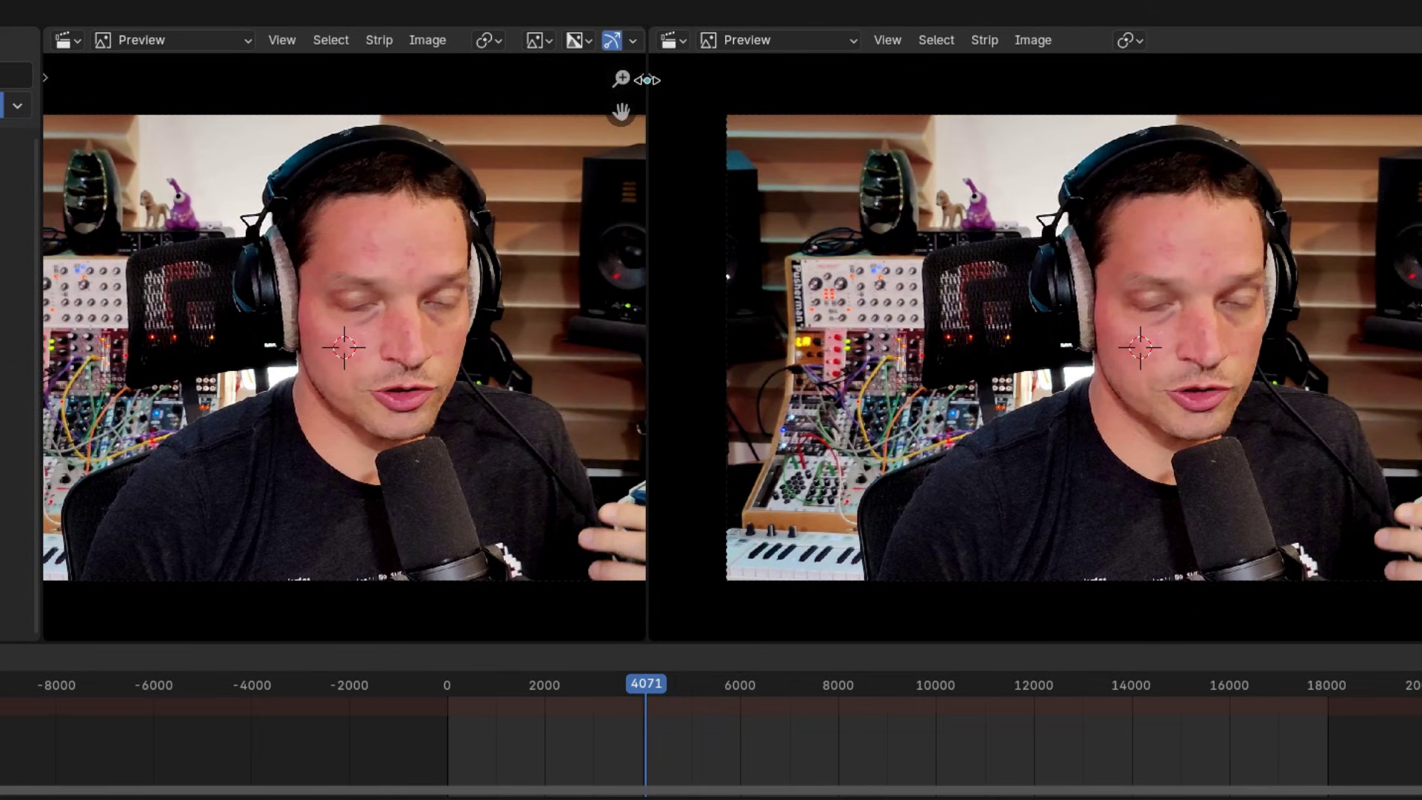
{"action": "left_click", "coordinate": [540, 40]}
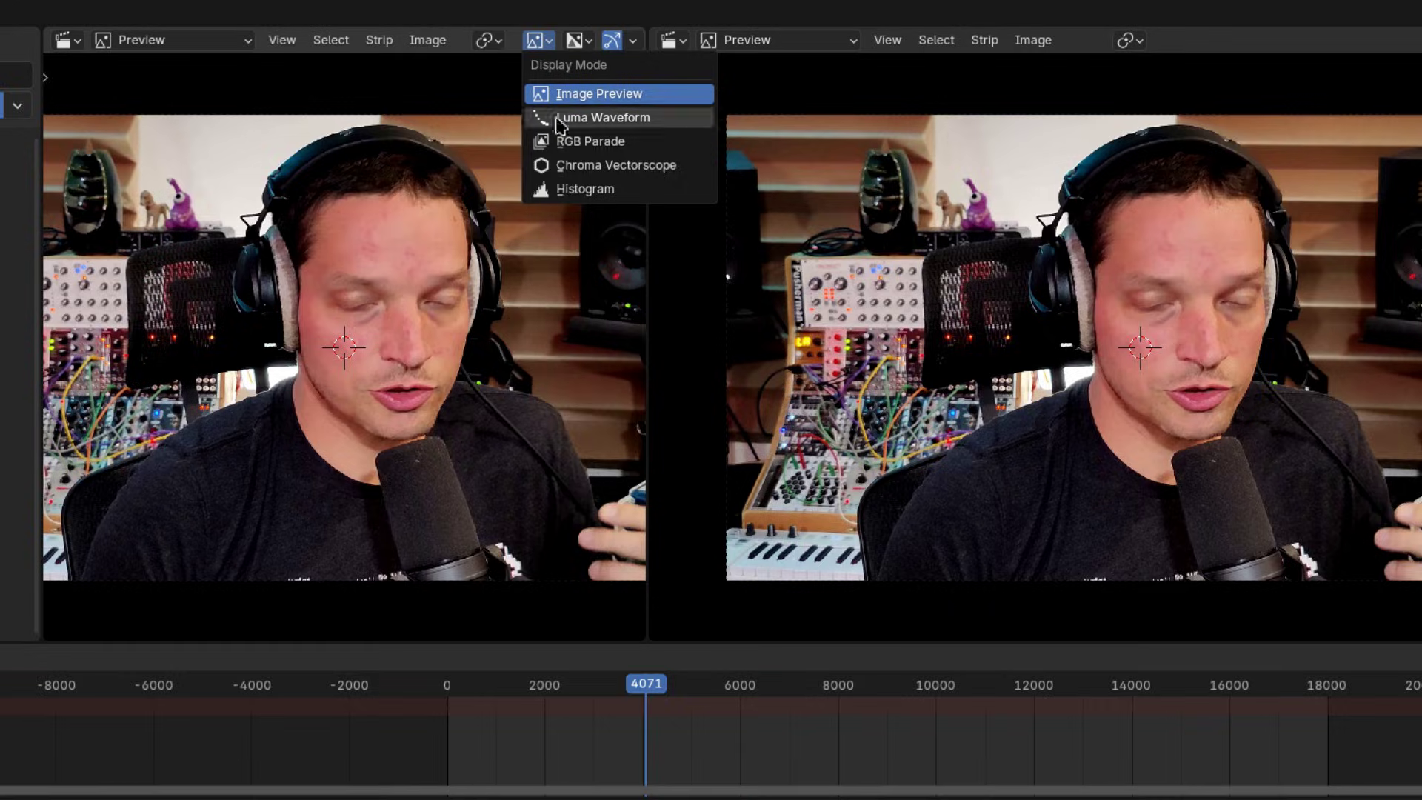
{"action": "left_click", "coordinate": [557, 188]}
{"action": "key", "text": "Home"}
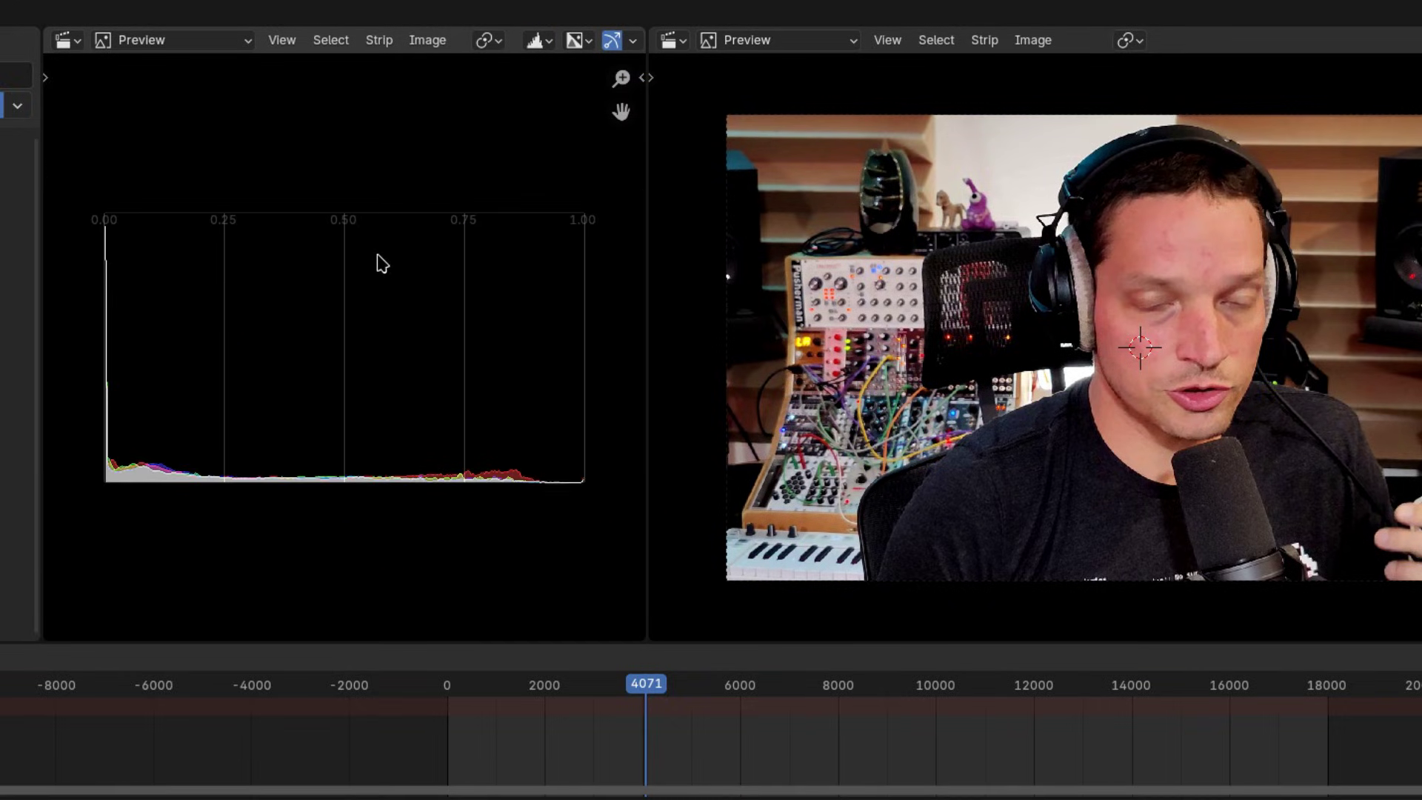
Split the Histogram area horizontally and try Chroma Vectorscope in the upper part before setting it to Luma Waveform
{"action": "left_click_drag", "start_coordinate": [47, 39], "coordinate": [92, 331]}
{"action": "left_click", "coordinate": [537, 40]}
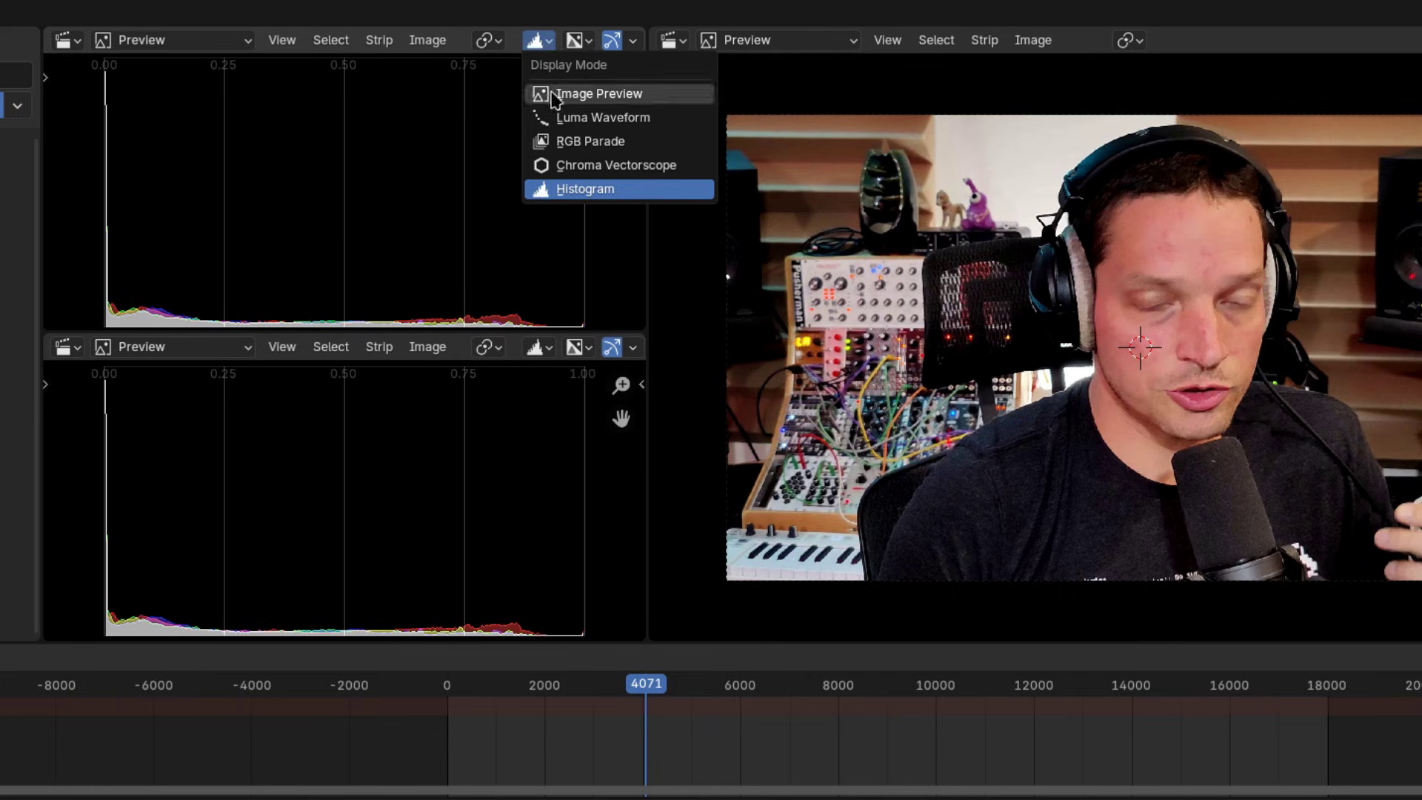
{"action": "left_click", "coordinate": [561, 166]}
{"action": "left_click", "coordinate": [538, 41]}
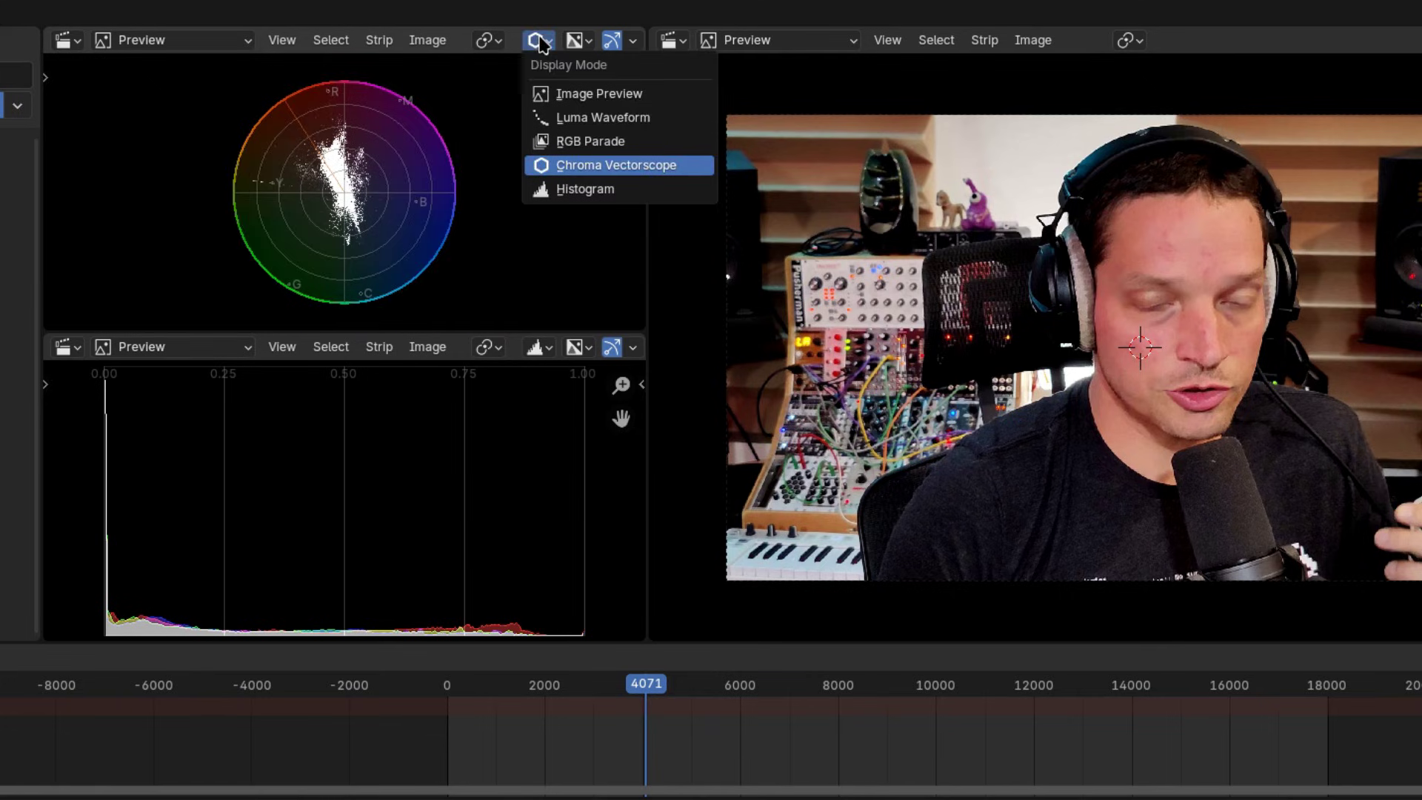
{"action": "left_click", "coordinate": [568, 119]}
{"action": "left_click", "coordinate": [539, 40]}
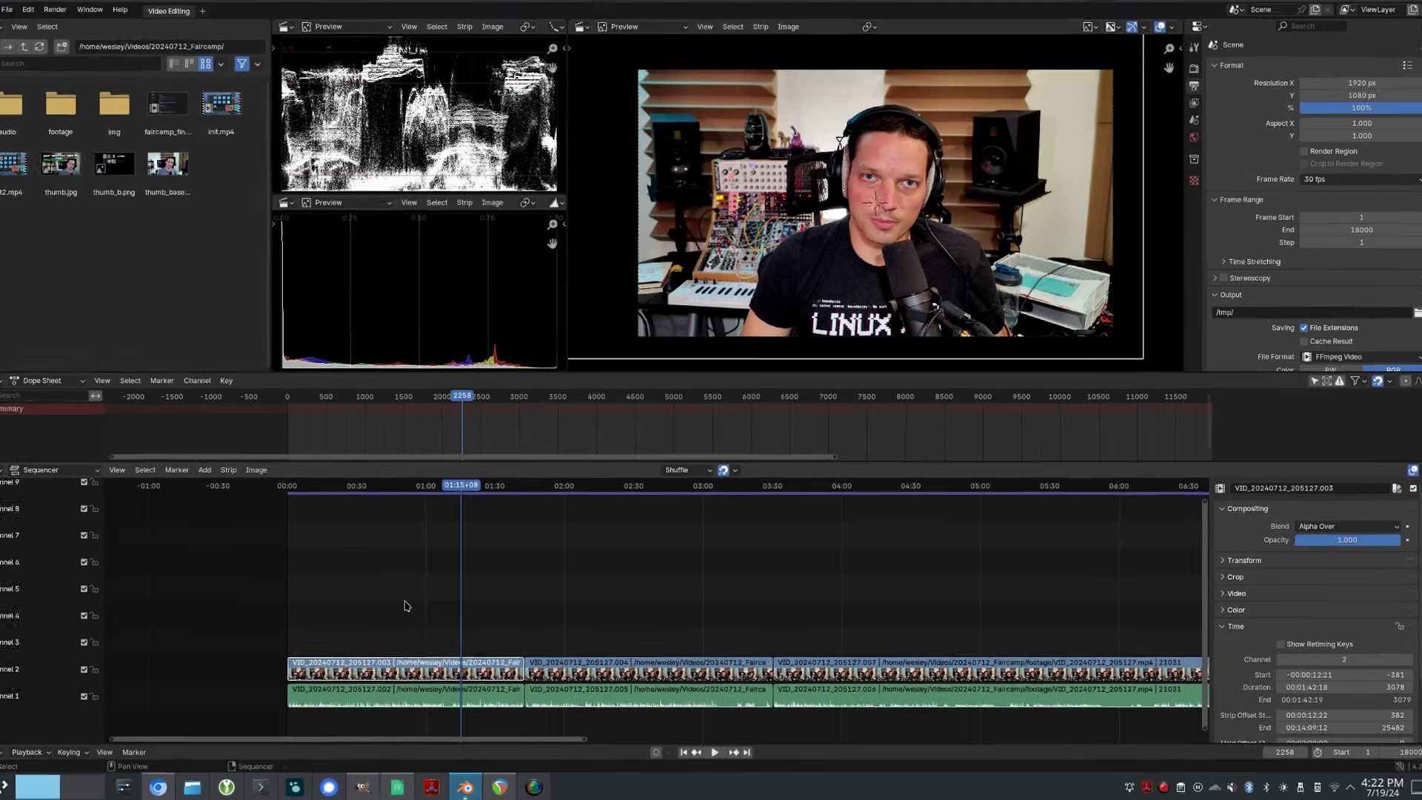
Add an adjustment layer above the footage in channel 3 and stretch it from frame 1 to frame 11480
{"action": "key", "text": "shift+a"}
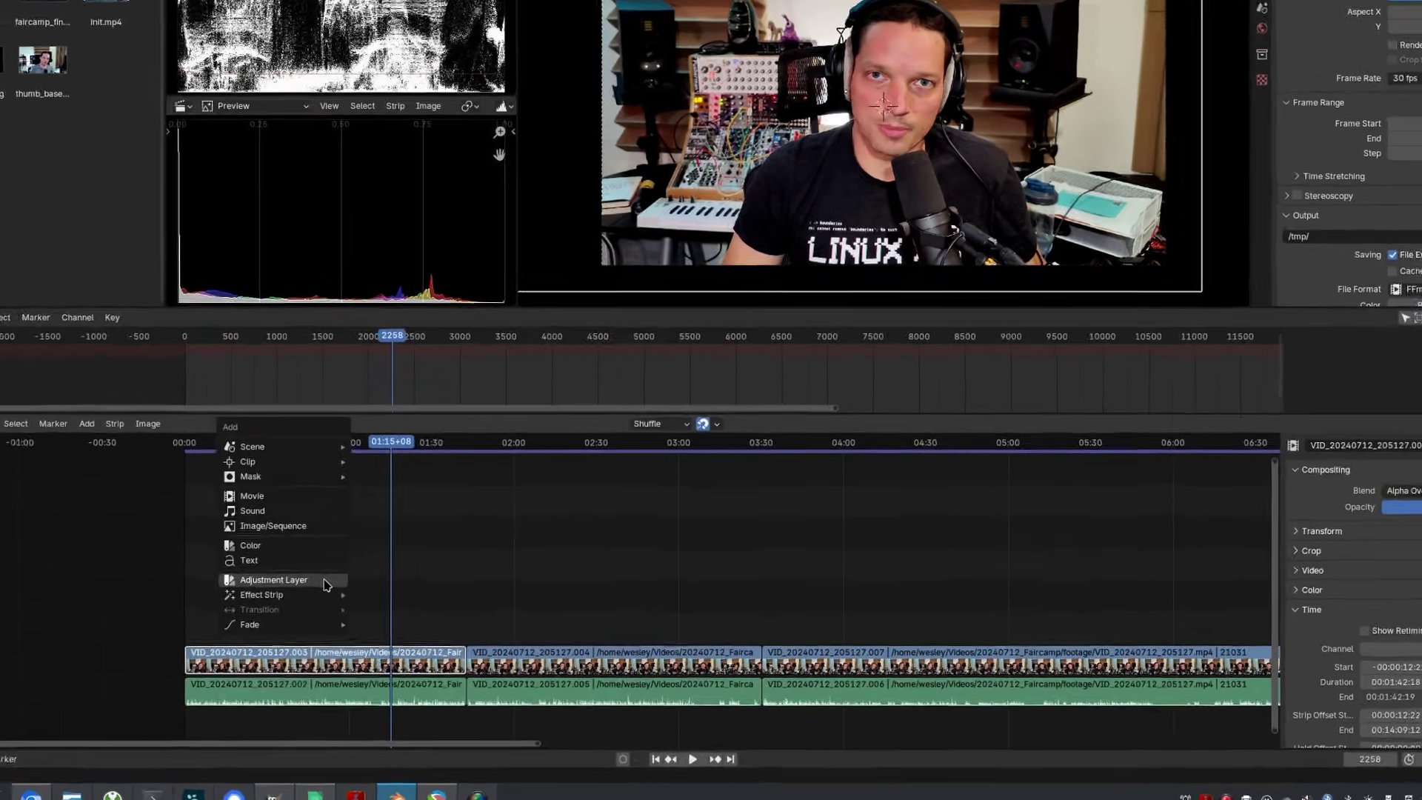
{"action": "left_click", "coordinate": [422, 615]}
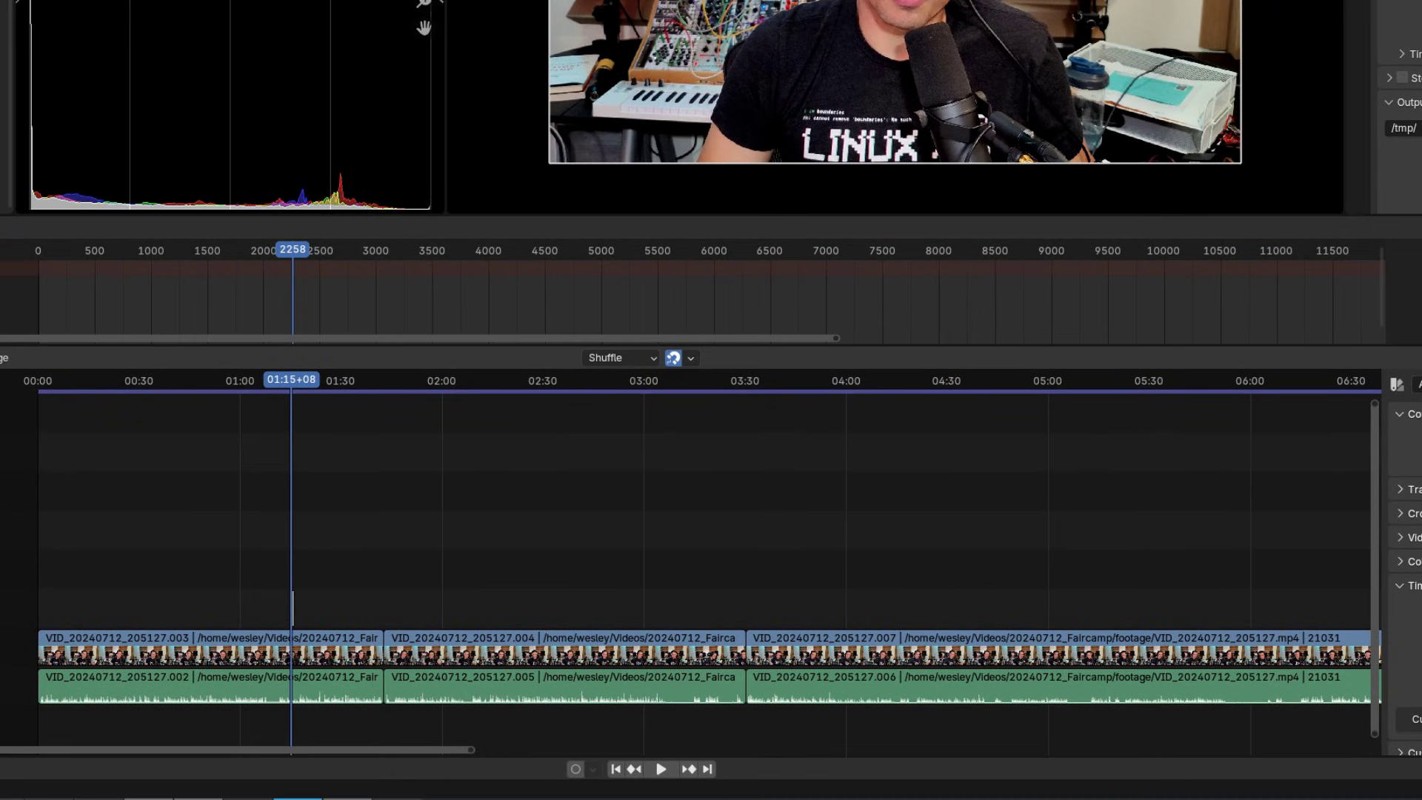
{"action": "left_click_drag", "start_coordinate": [168, 590], "coordinate": [1137, 604]}
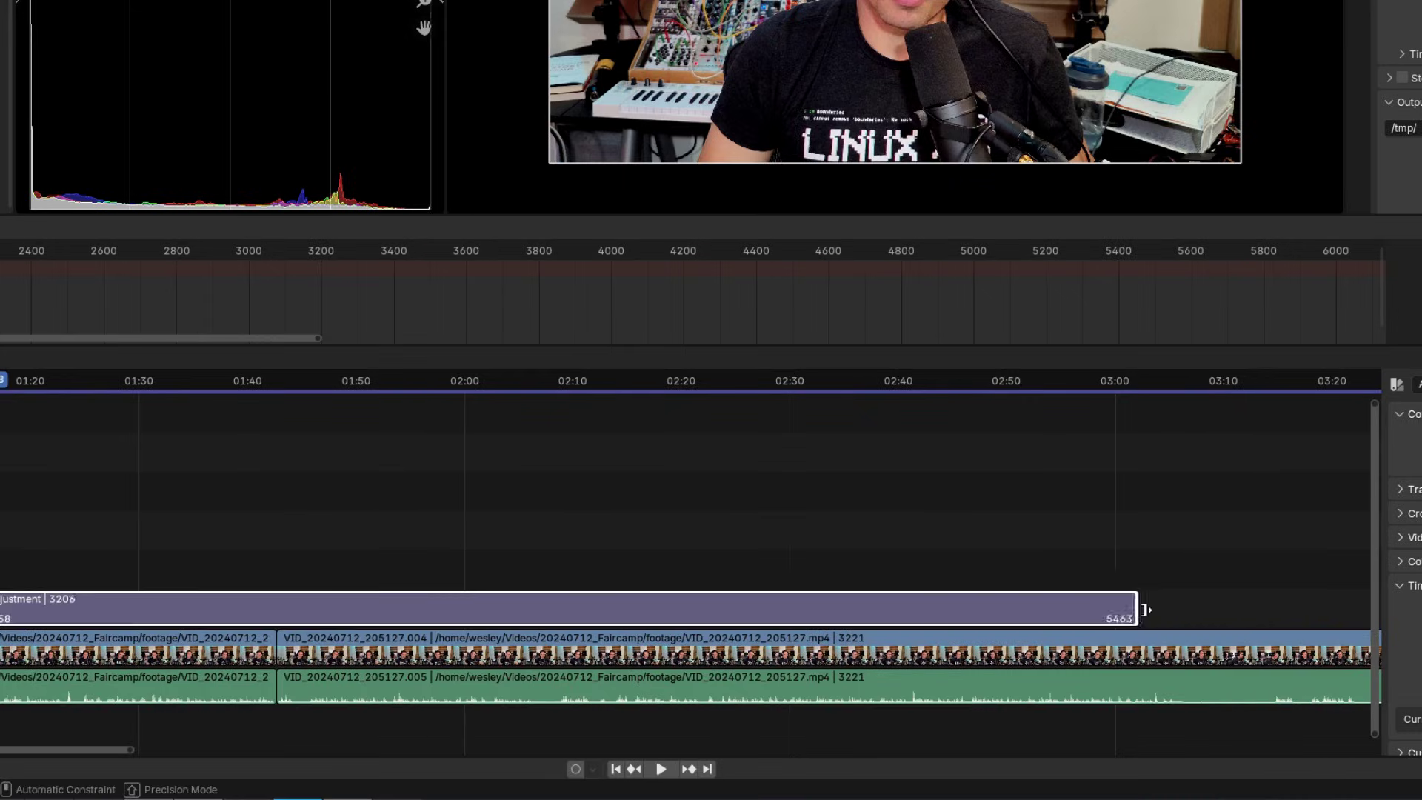
{"action": "left_click_drag", "start_coordinate": [767, 578], "coordinate": [1045, 559]}
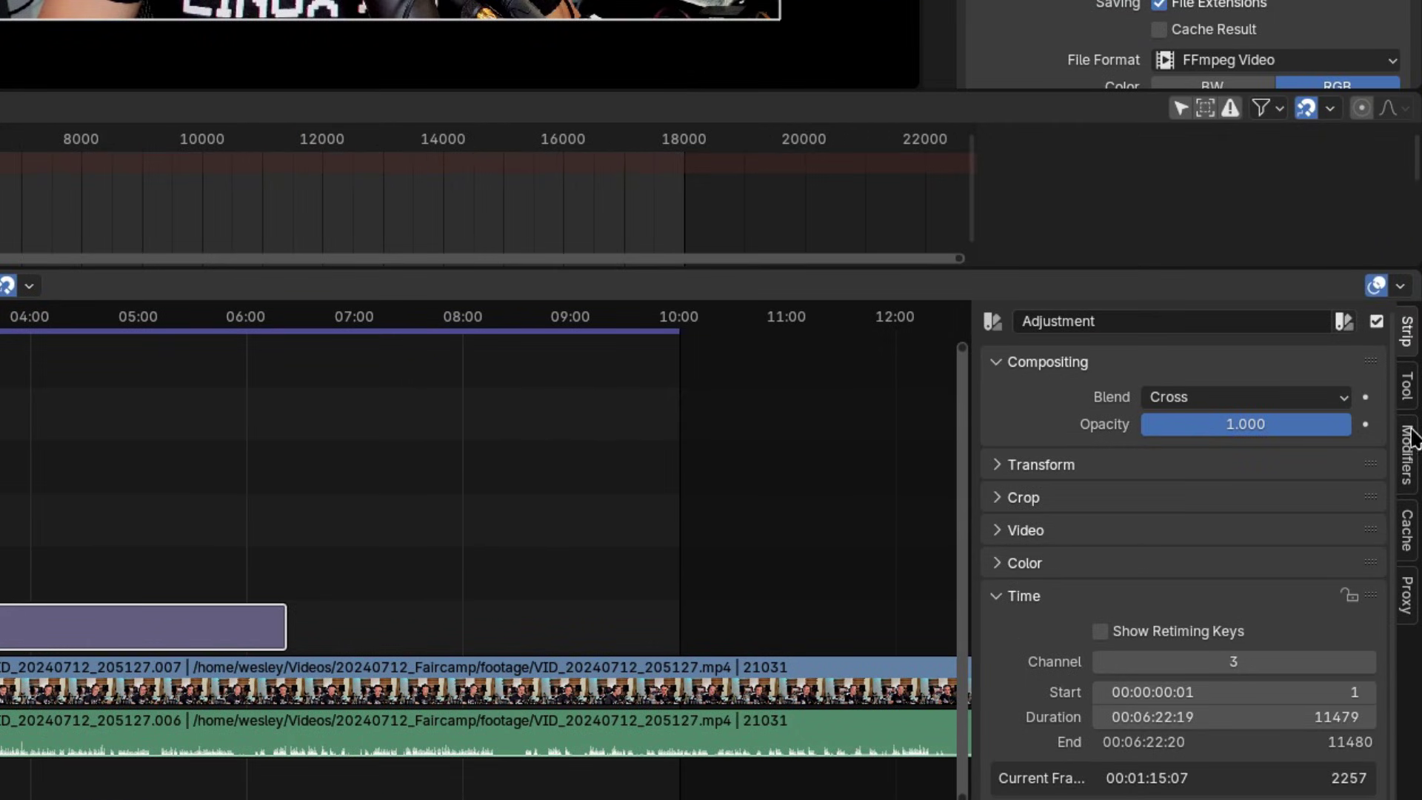
Add a Color Balance modifier to the adjustment strip
{"action": "left_click", "coordinate": [1407, 444]}
{"action": "left_click", "coordinate": [1318, 386]}
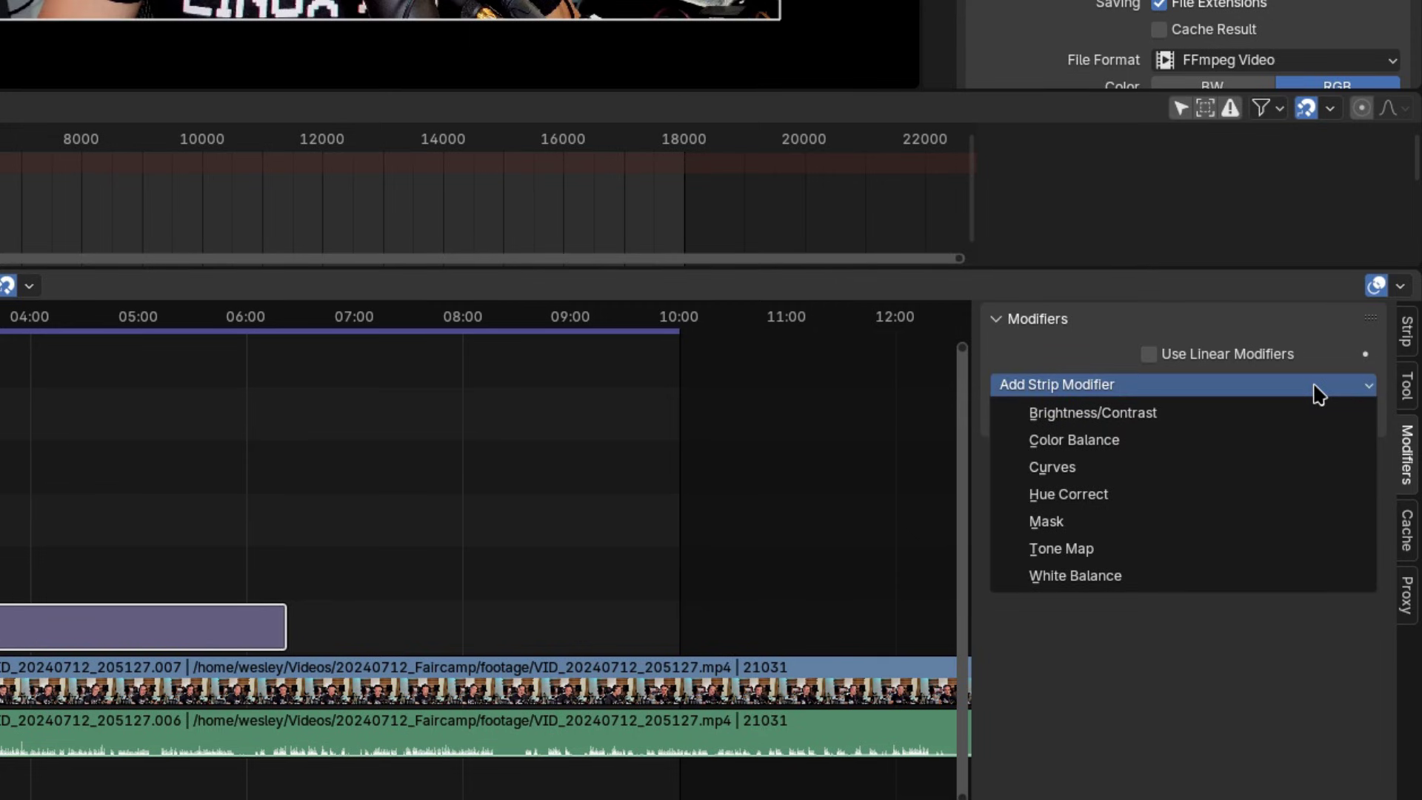
{"action": "left_click", "coordinate": [1105, 441]}
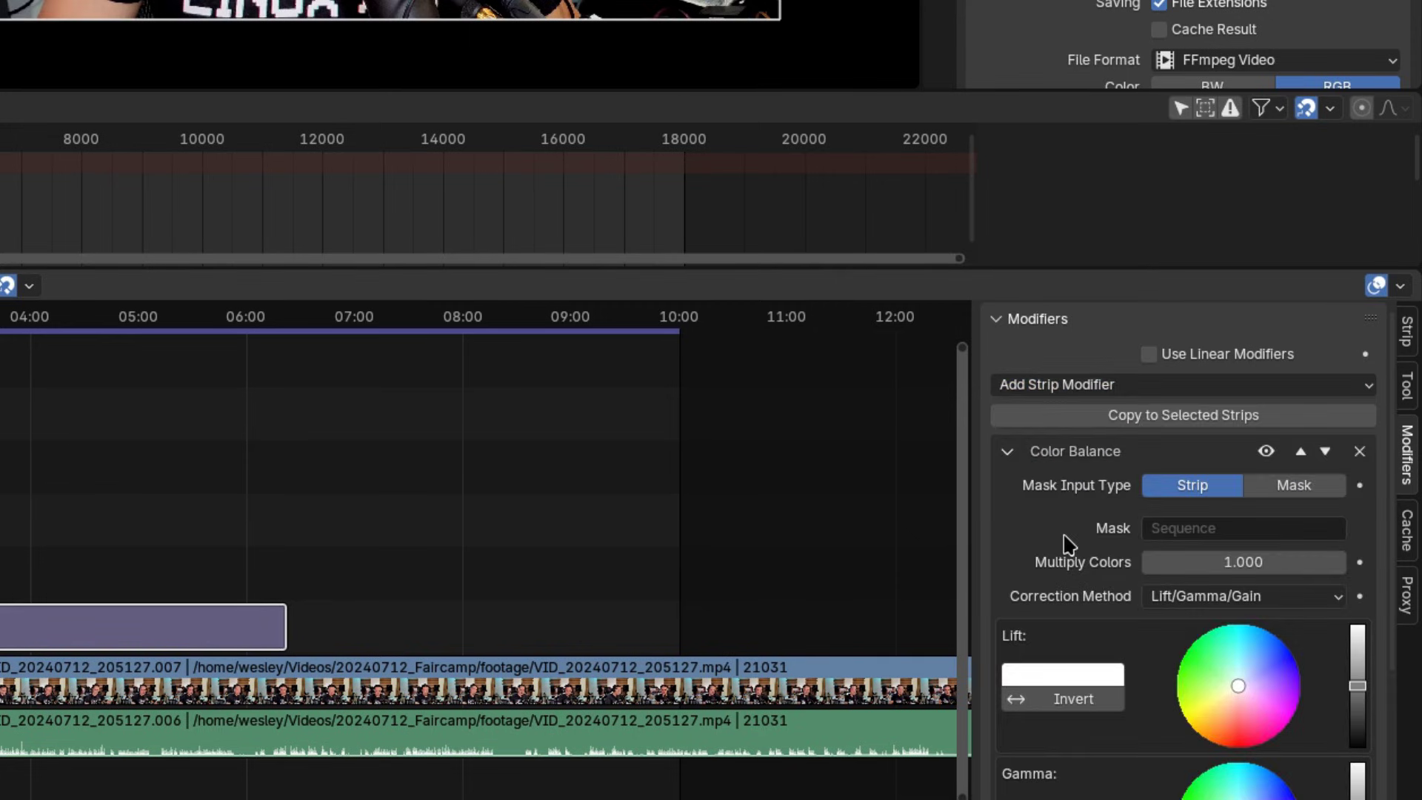
Set the Color Balance modifier's Lift value to 0.991
{"action": "scroll", "coordinate": [1064, 543], "scroll_direction": "down", "scroll_amount": 5}
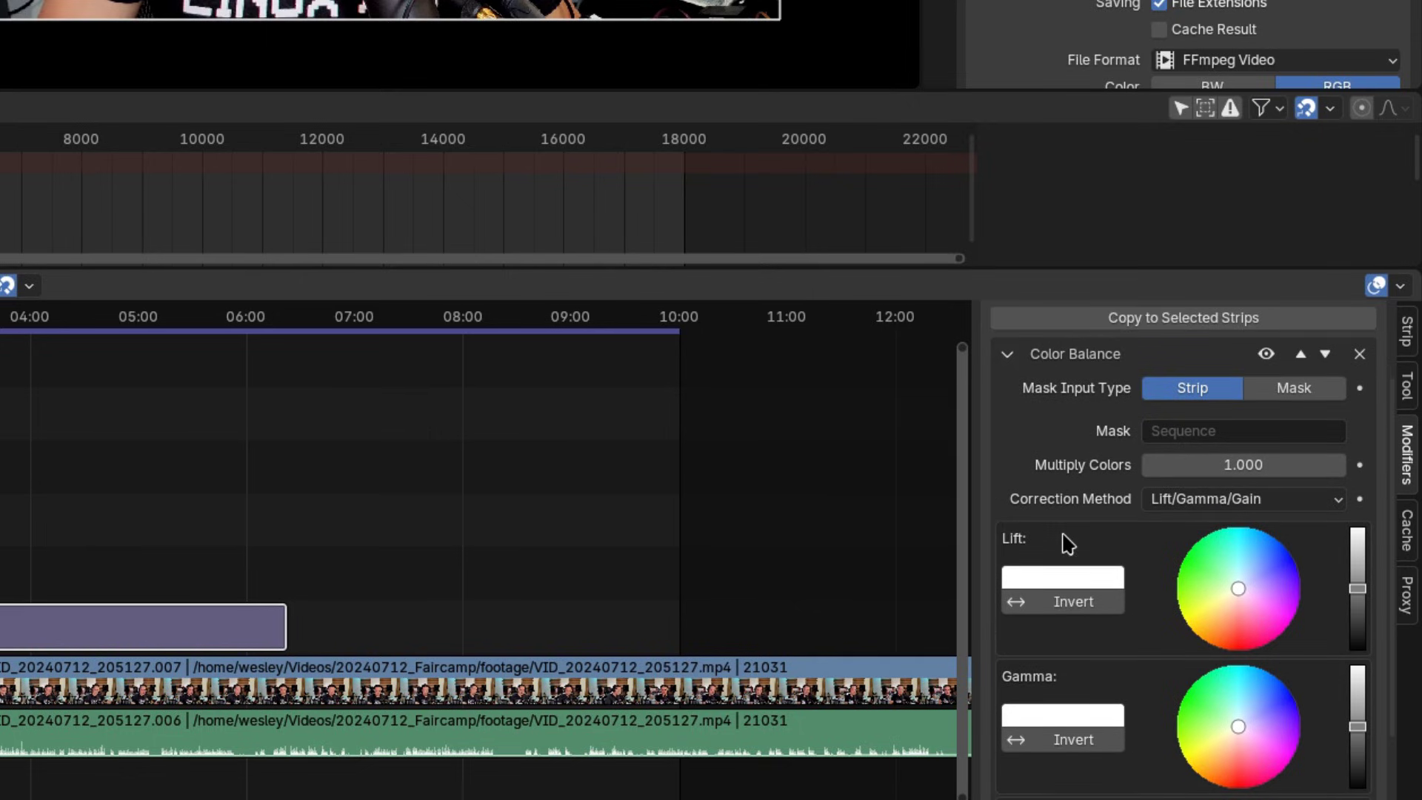
{"action": "scroll", "coordinate": [1116, 600], "scroll_direction": "down", "scroll_amount": 2}
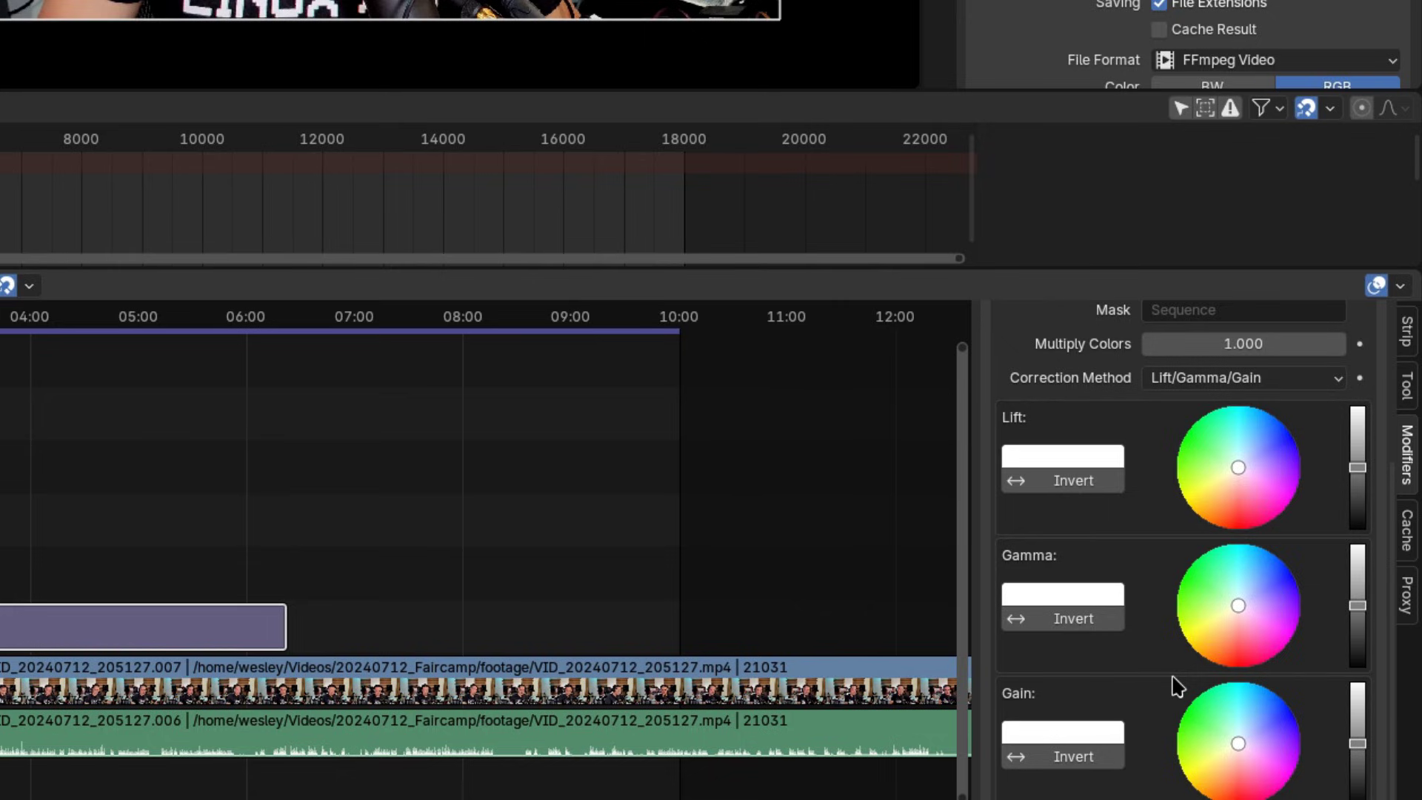
{"action": "left_click", "coordinate": [1076, 449]}
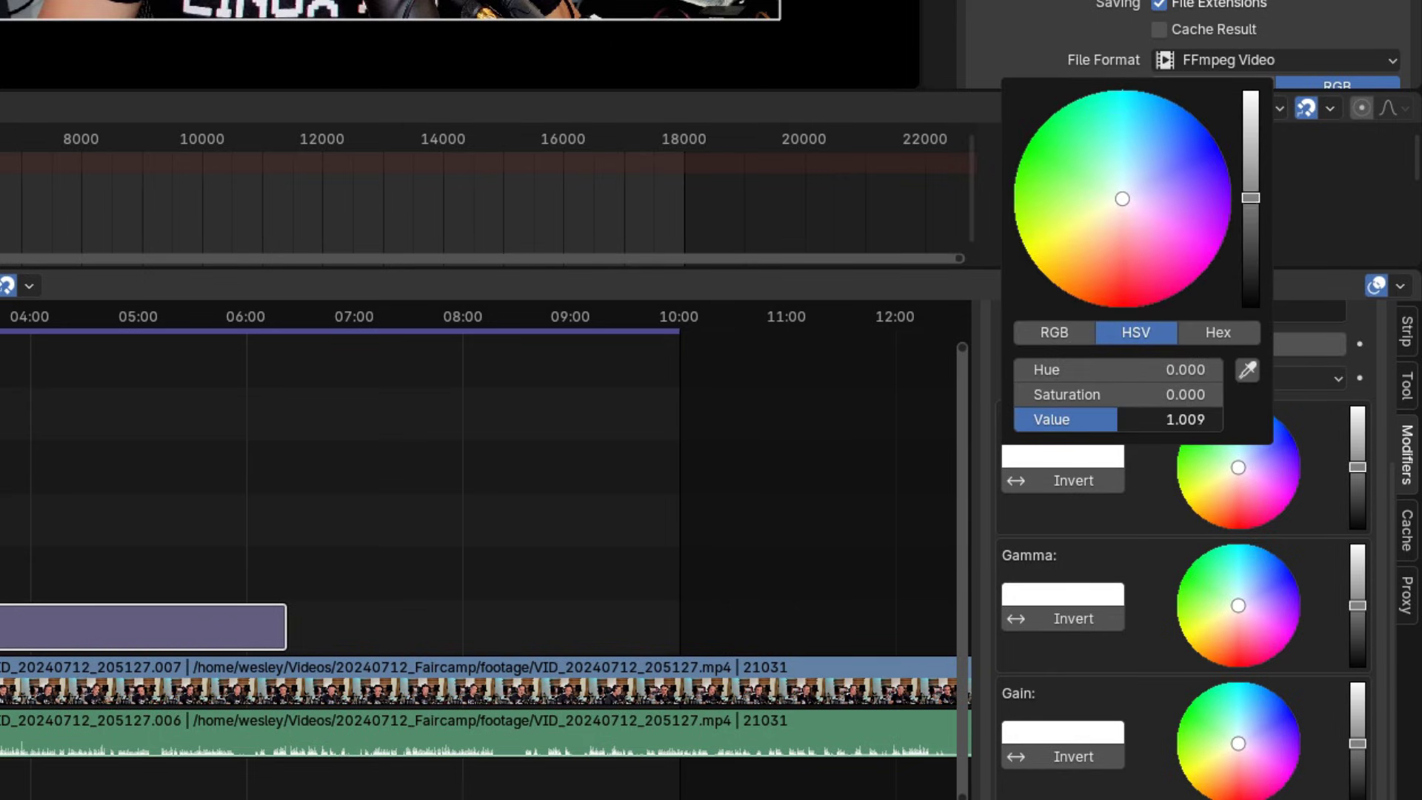
{"action": "left_click_drag", "start_coordinate": [1133, 419], "coordinate": [1120, 439]}
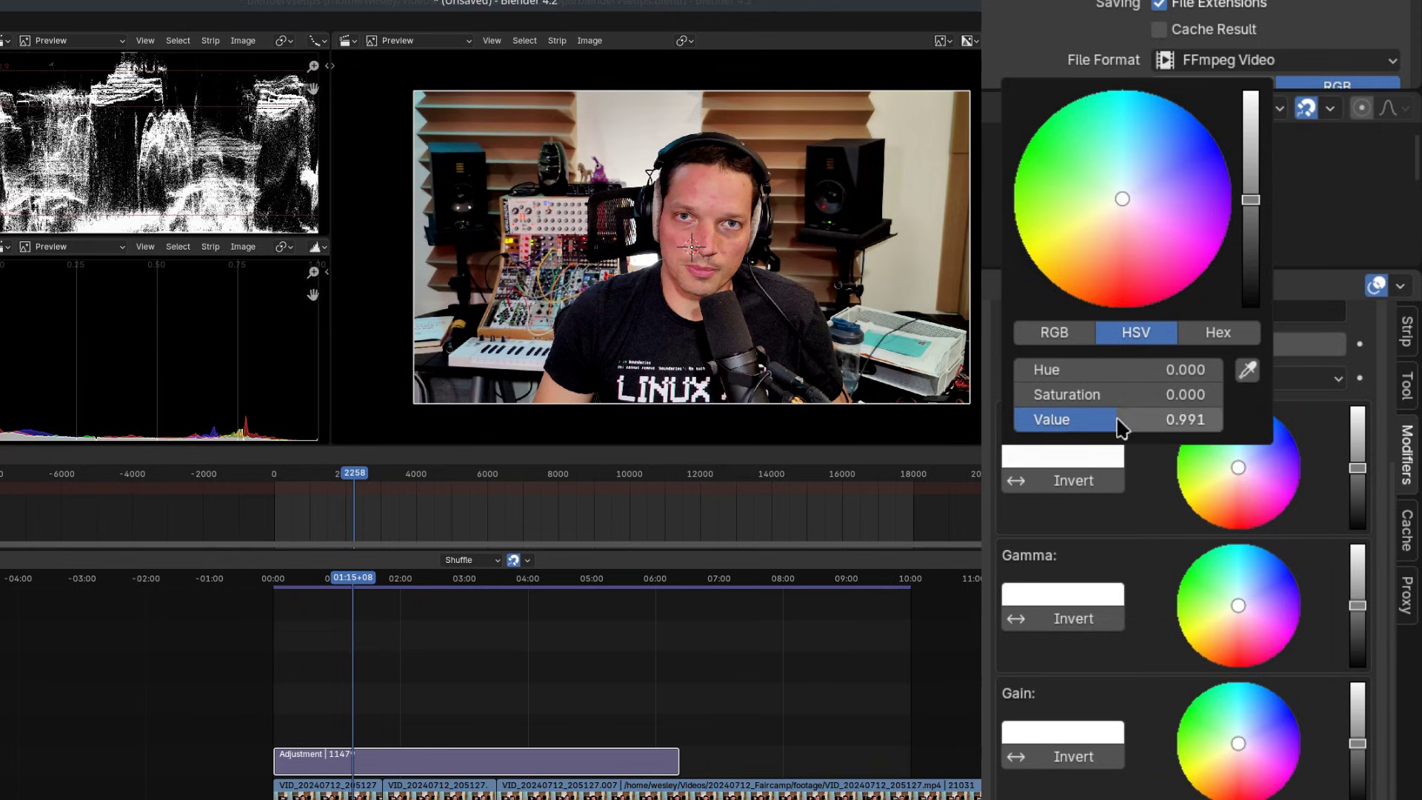
Raise the Color Balance modifier's Gain value slightly and lower its Gamma value
{"action": "left_click", "coordinate": [1092, 597]}
{"action": "left_click", "coordinate": [1089, 728]}
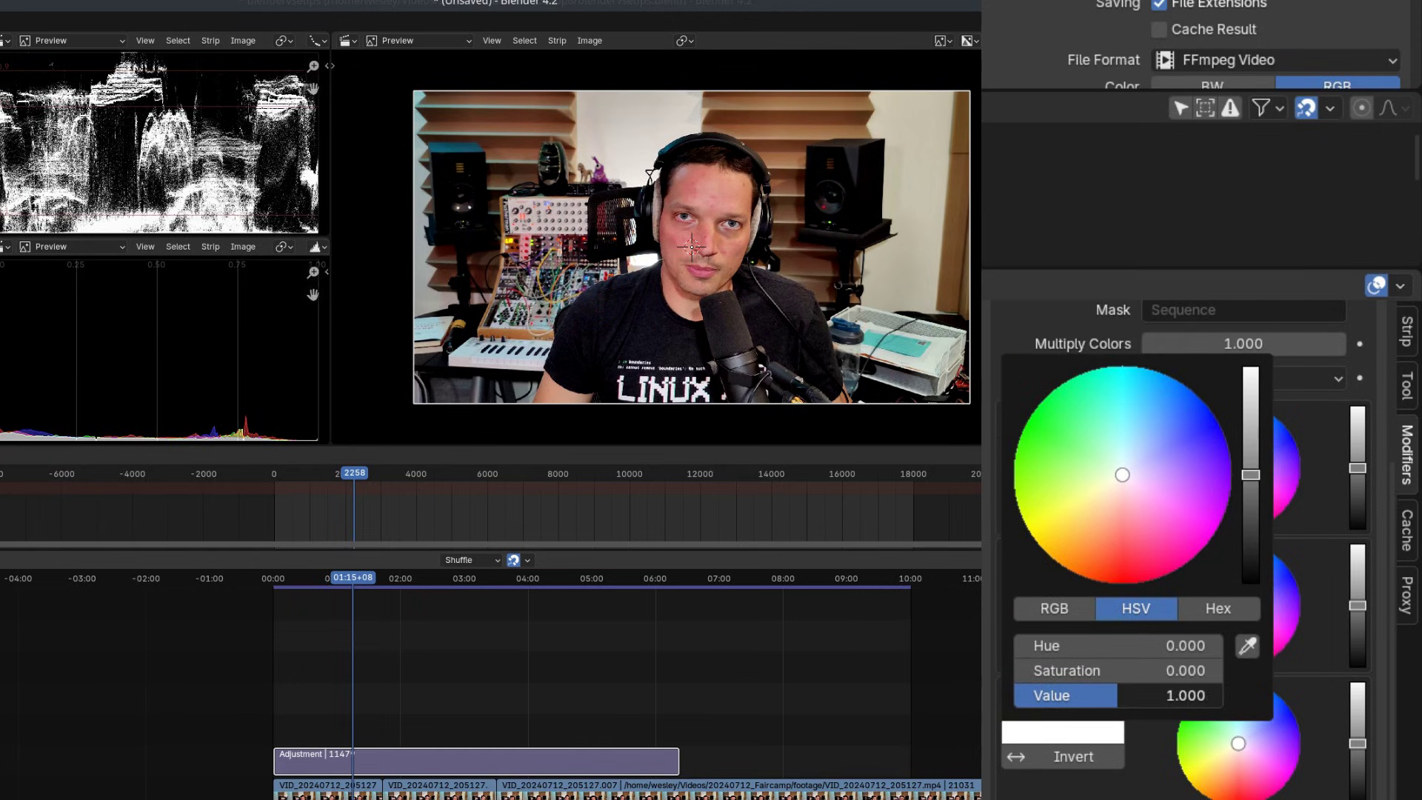
{"action": "left_click_drag", "start_coordinate": [1117, 696], "coordinate": [1125, 703]}
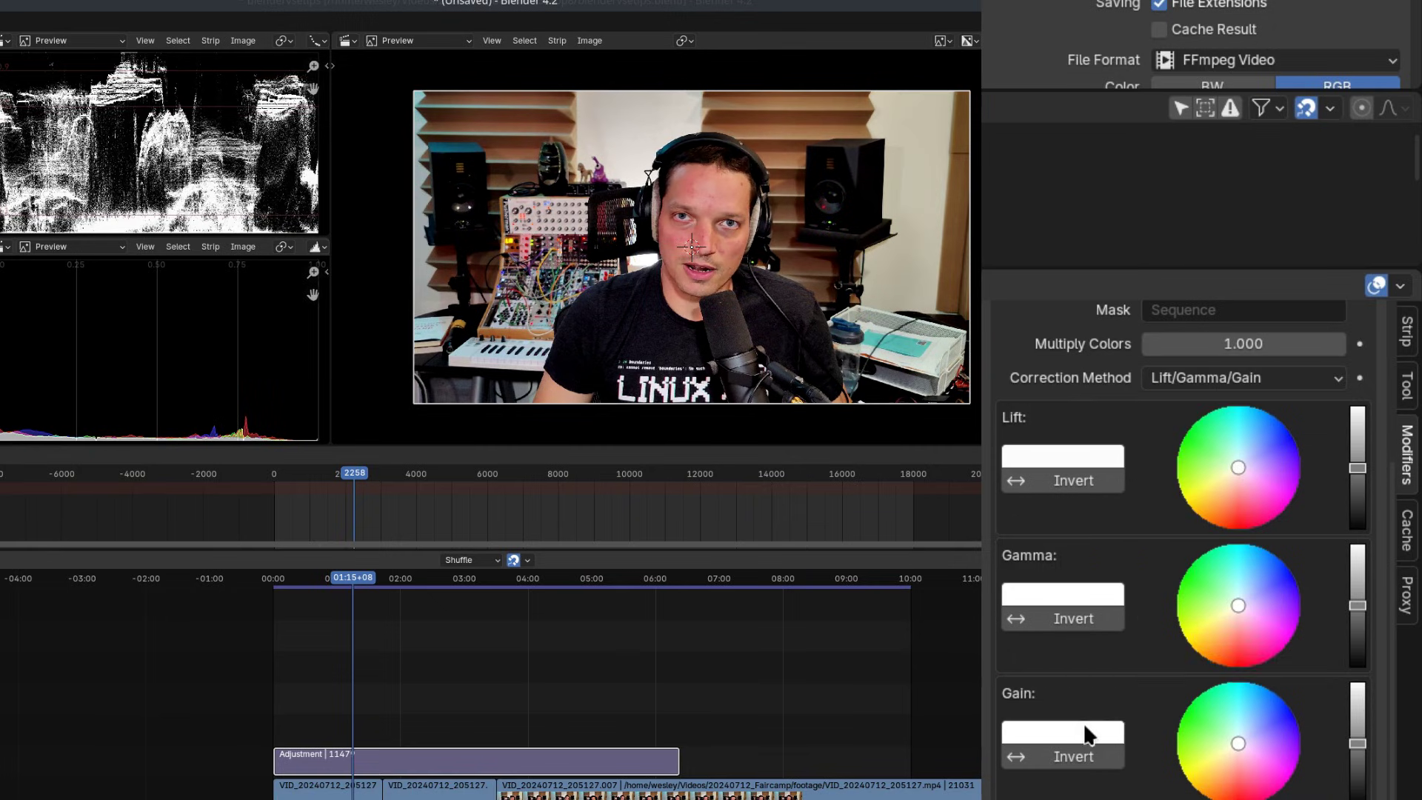
{"action": "left_click", "coordinate": [1047, 735]}
{"action": "left_click_drag", "start_coordinate": [1073, 696], "coordinate": [1127, 701]}
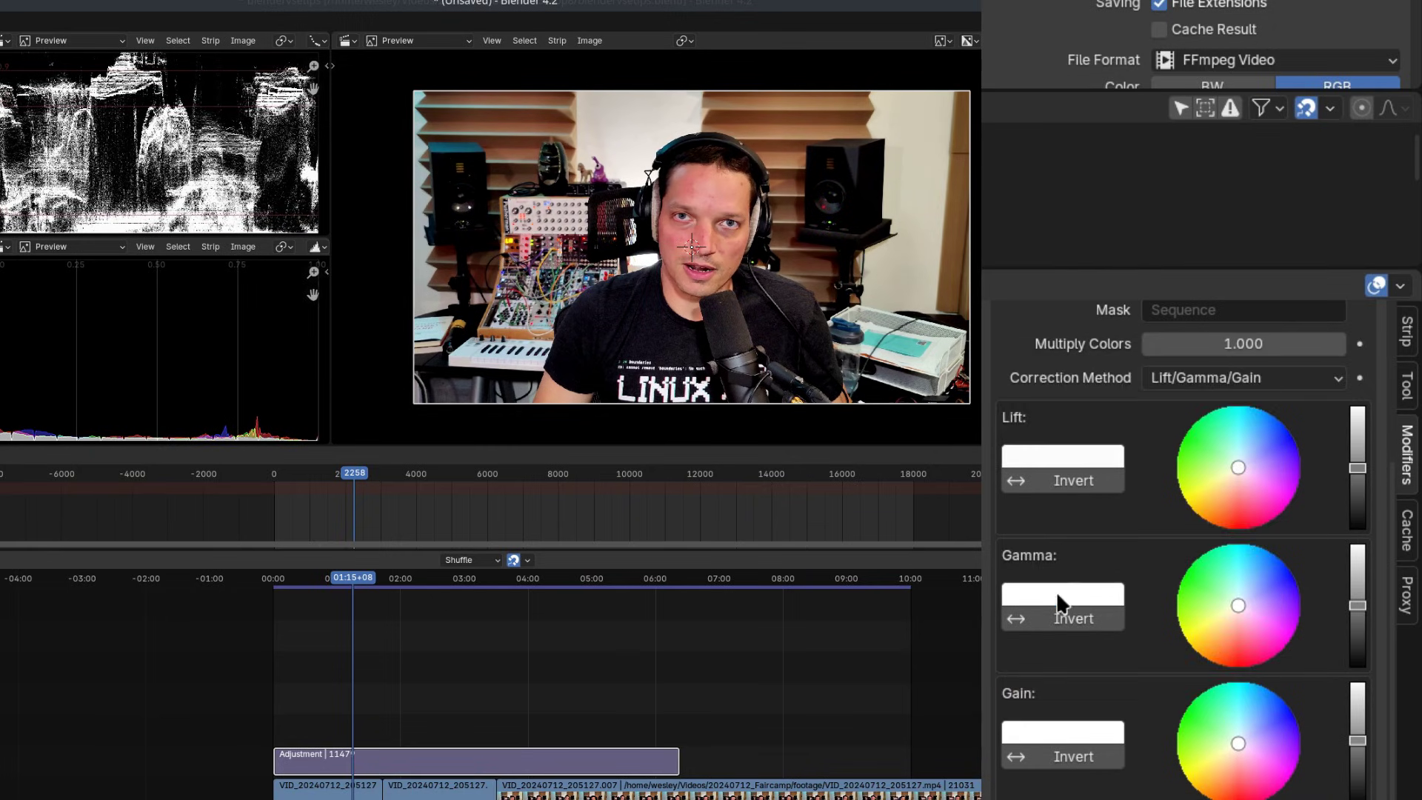
{"action": "left_click", "coordinate": [1063, 592]}
{"action": "left_click_drag", "start_coordinate": [1117, 557], "coordinate": [1070, 557]}
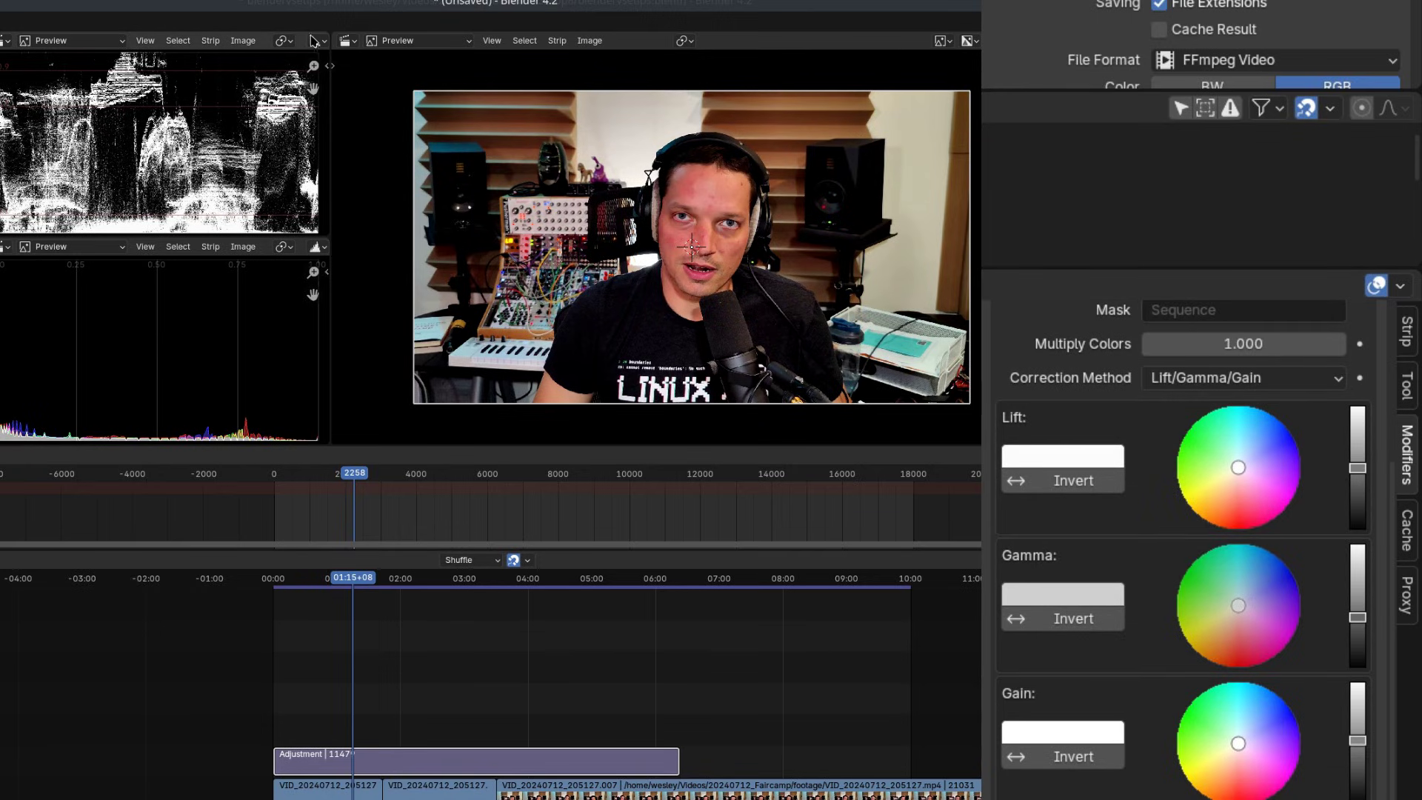
Set the upper scope to Chroma Vectorscope and shift the Gamma and Gain colors slightly toward blue
{"action": "left_click", "coordinate": [314, 40]}
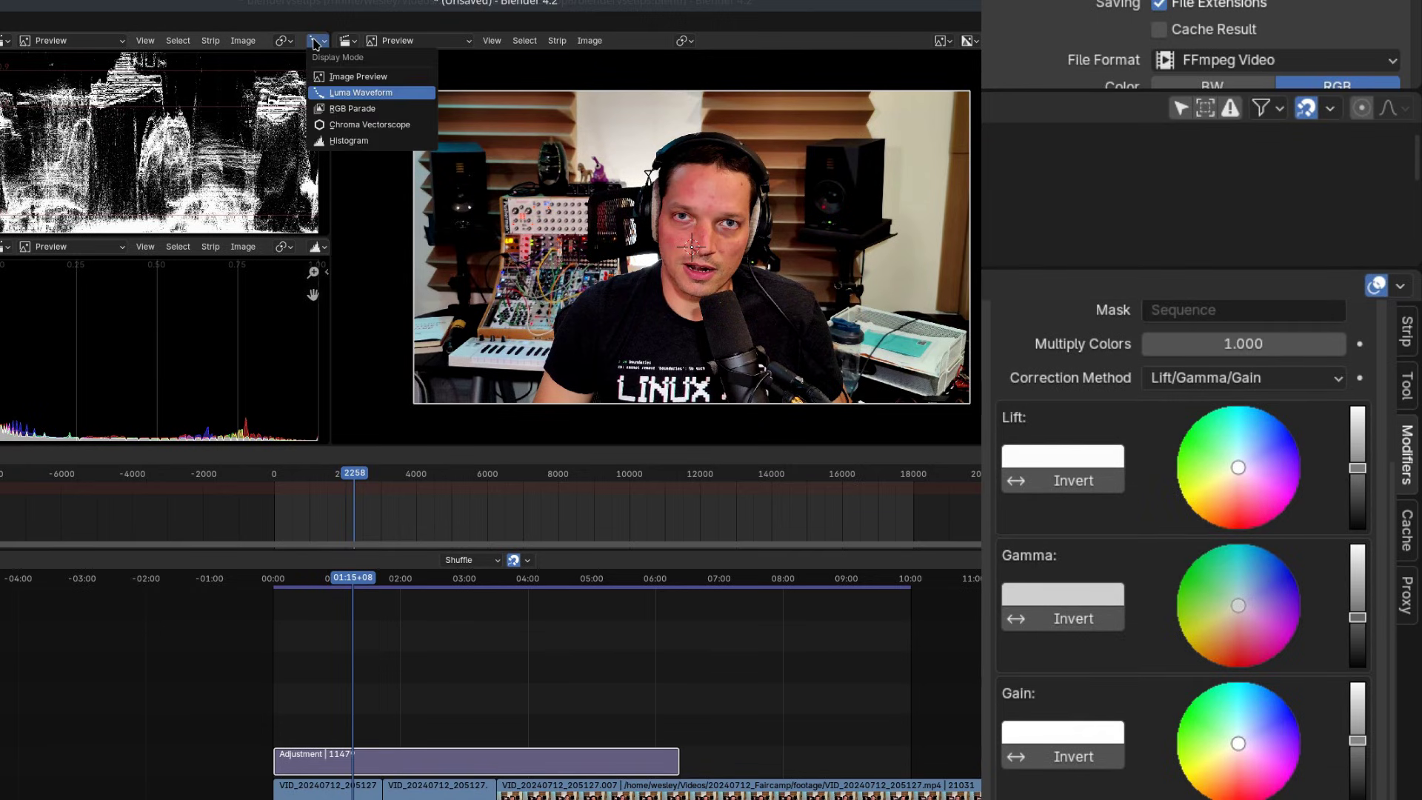
{"action": "left_click", "coordinate": [349, 125]}
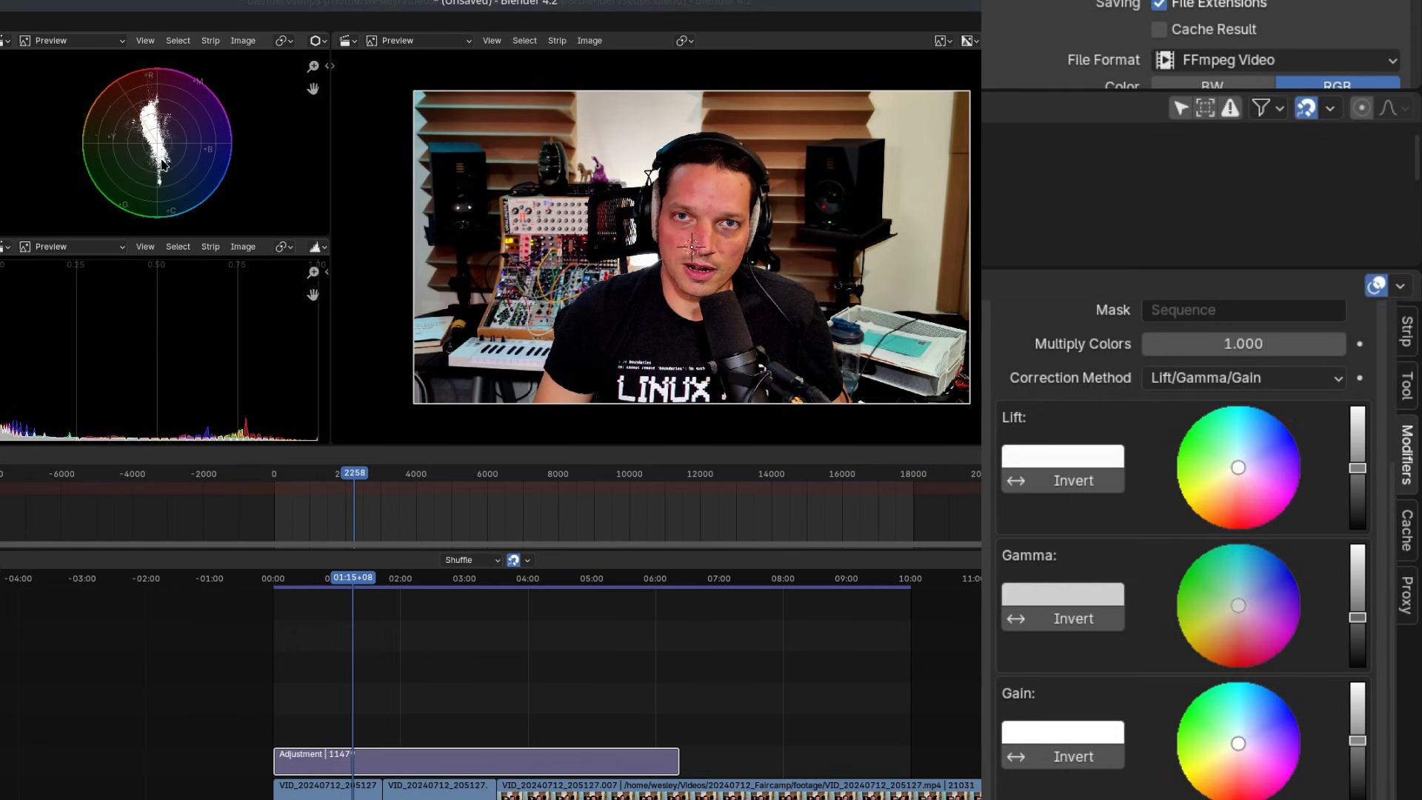
{"action": "left_click", "coordinate": [1241, 595]}
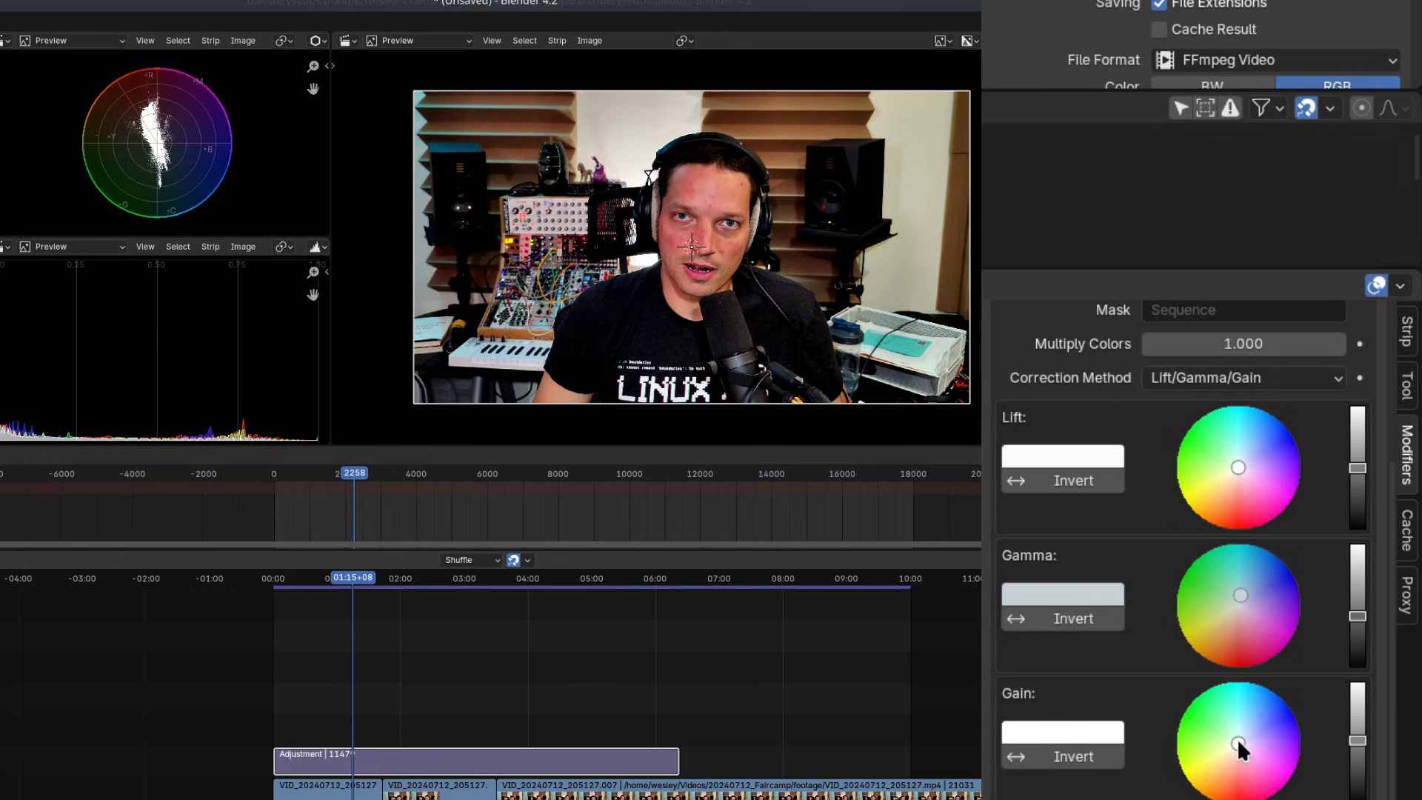
{"action": "left_click", "coordinate": [1238, 727]}
{"action": "left_click", "coordinate": [1249, 587]}
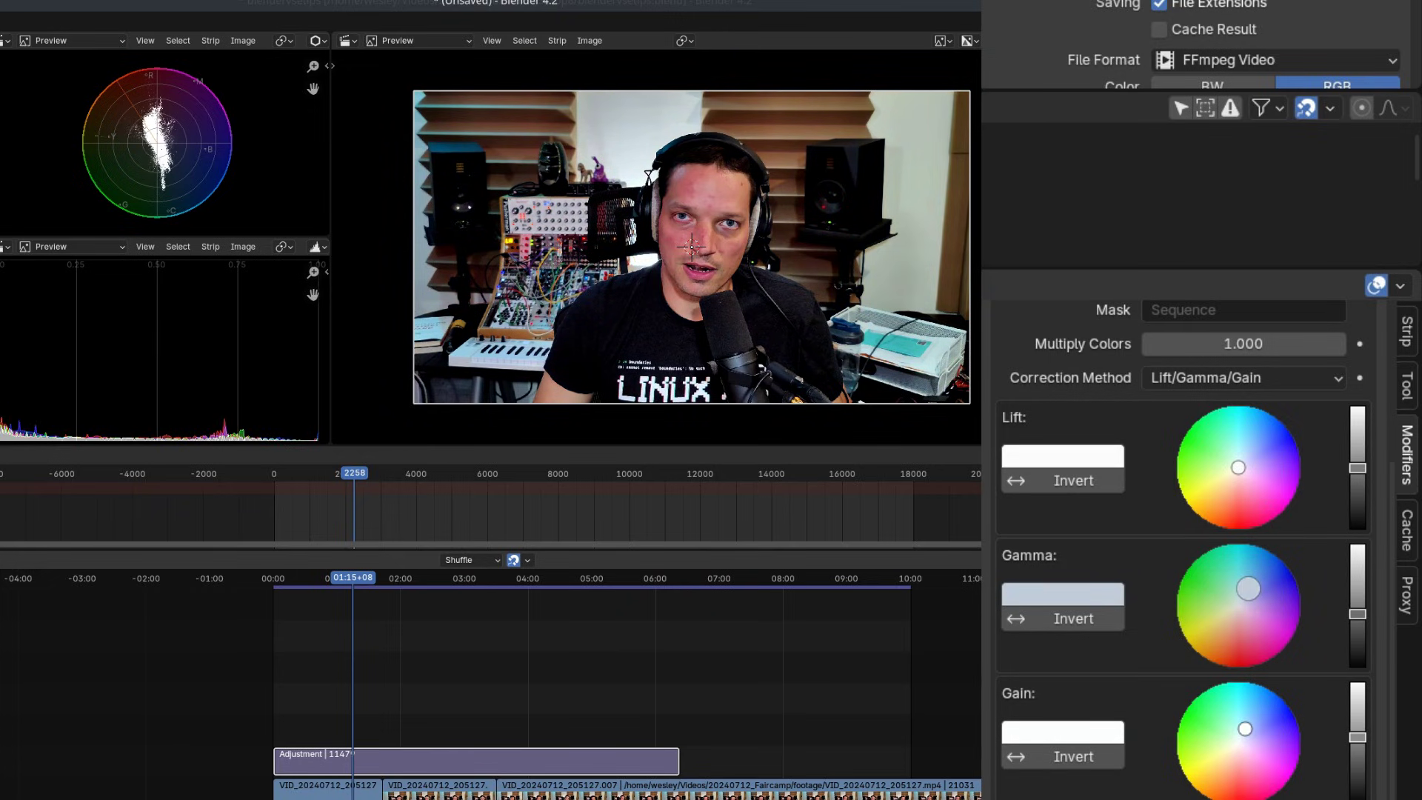
Set the Gamma color's saturation to 0.089 and slightly reduce the Gain color's saturation
{"action": "left_click", "coordinate": [1096, 596]}
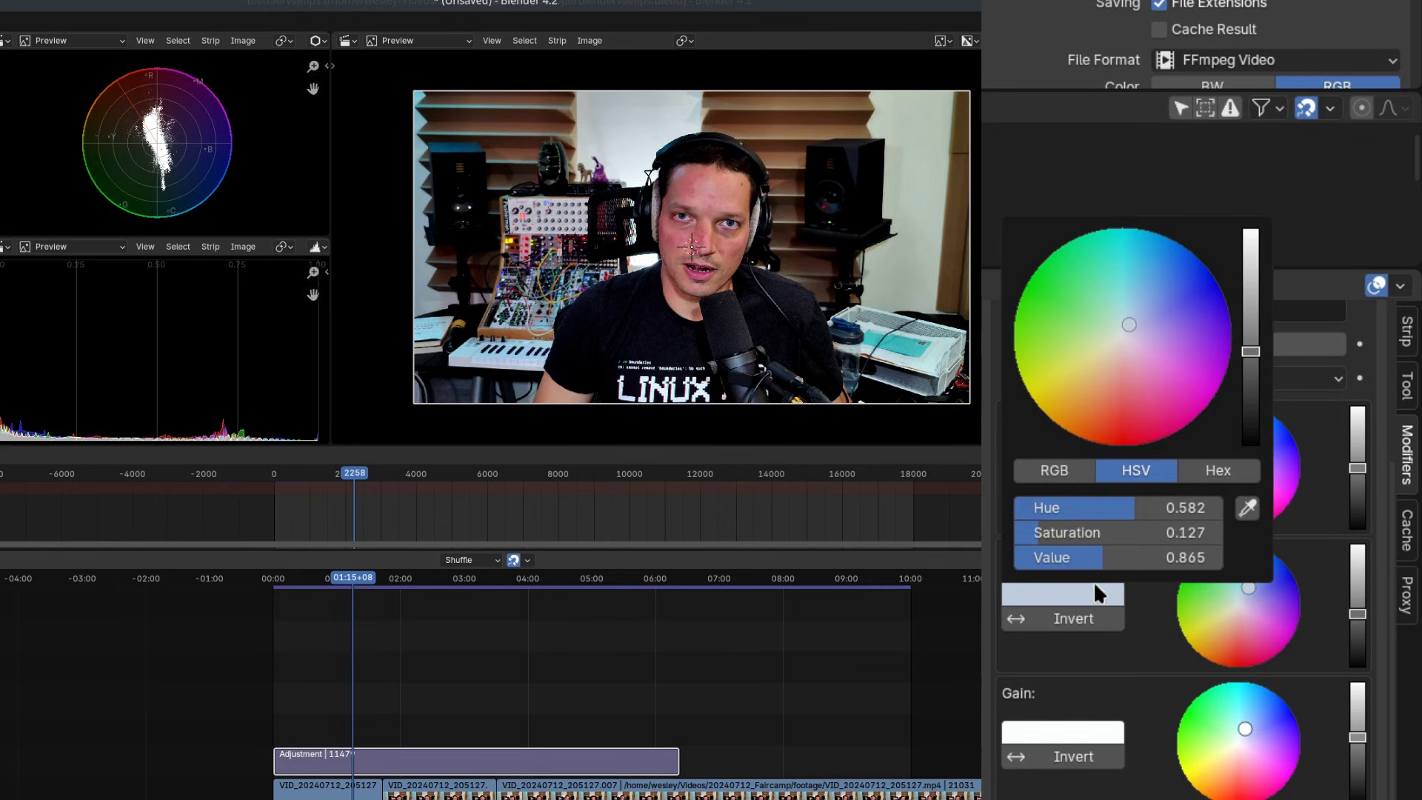
{"action": "left_click_drag", "start_coordinate": [1073, 533], "coordinate": [1044, 533]}
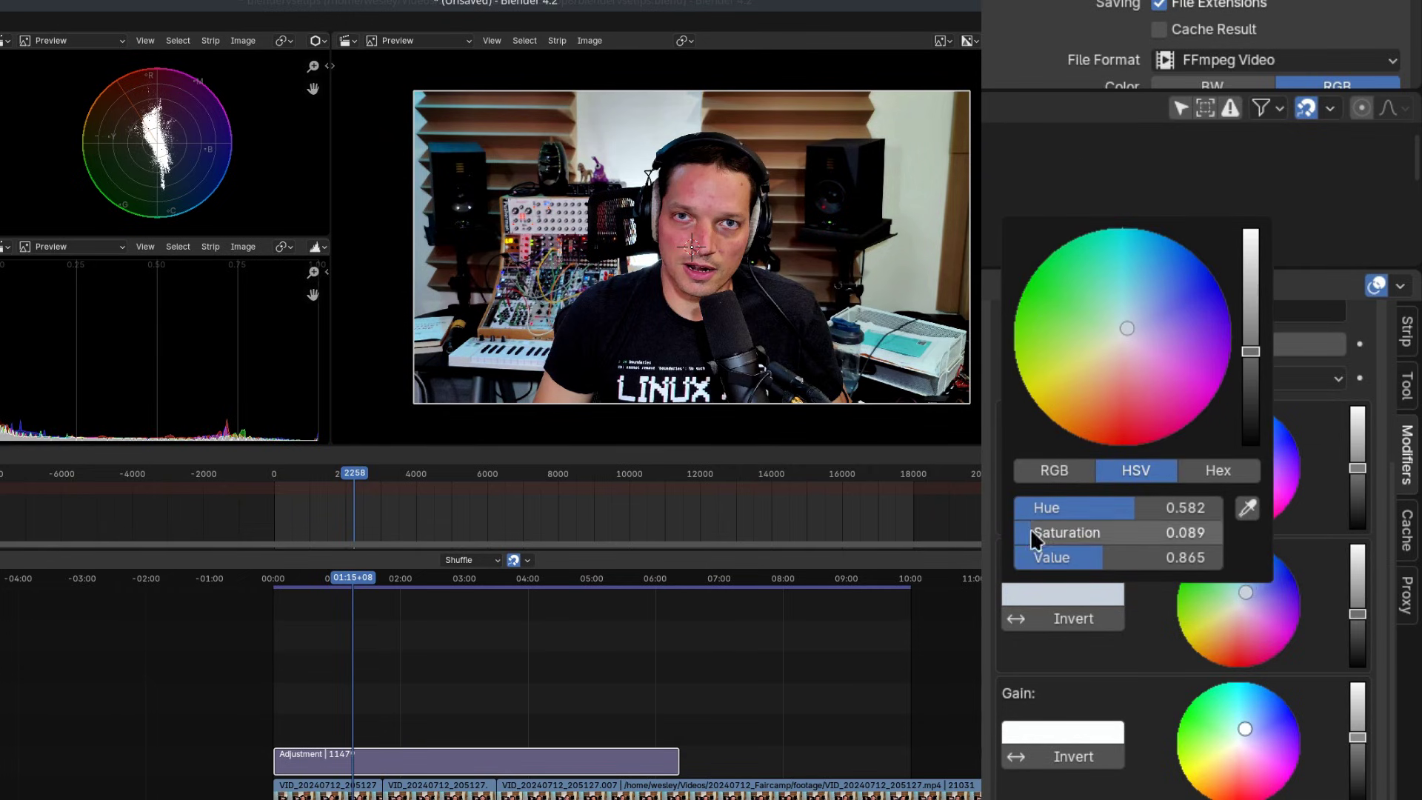
{"action": "left_click", "coordinate": [1031, 733]}
{"action": "left_click_drag", "start_coordinate": [1077, 676], "coordinate": [1024, 670]}
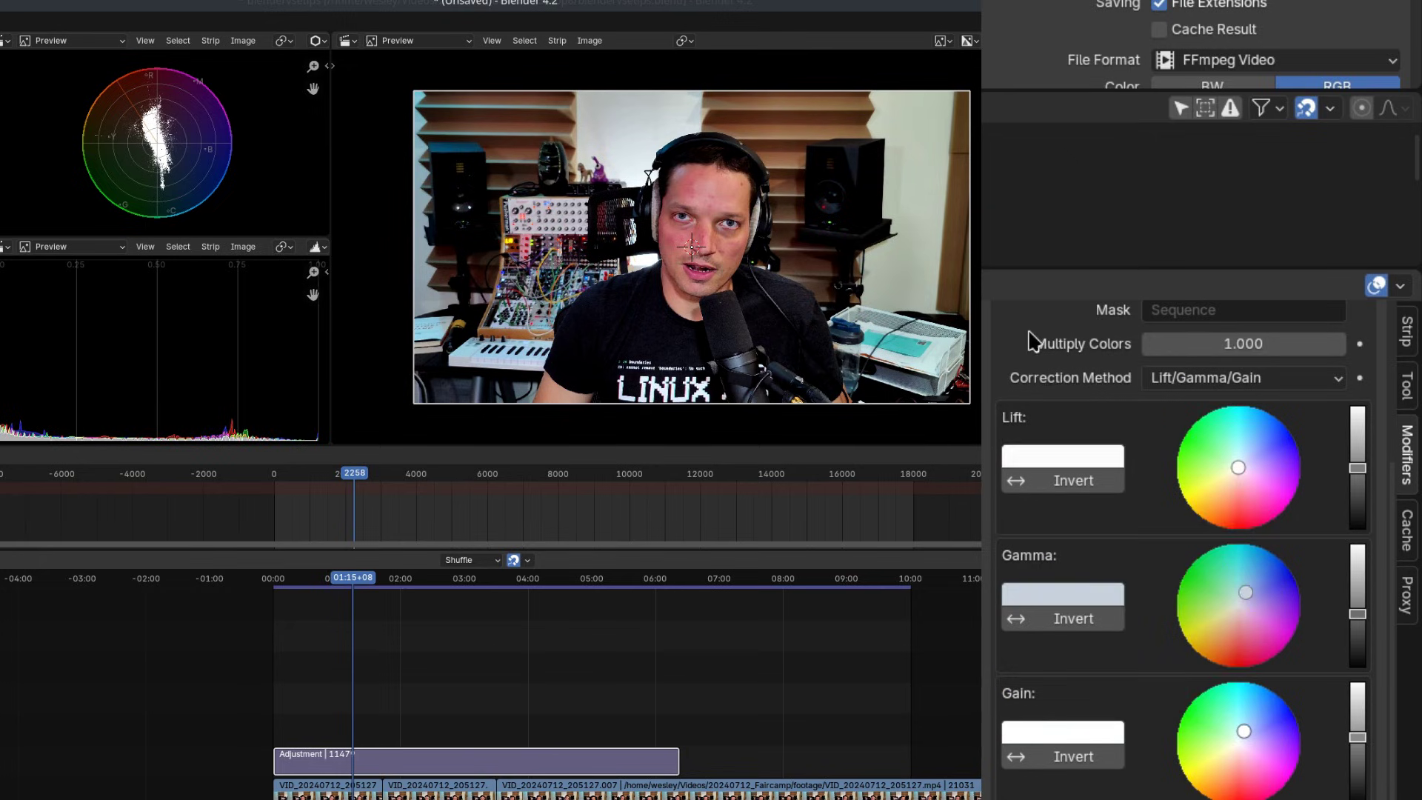
Toggle the Color Balance modifier off and on to compare the footage with and without the grade
{"action": "scroll", "coordinate": [1178, 541], "scroll_direction": "up", "scroll_amount": 5}
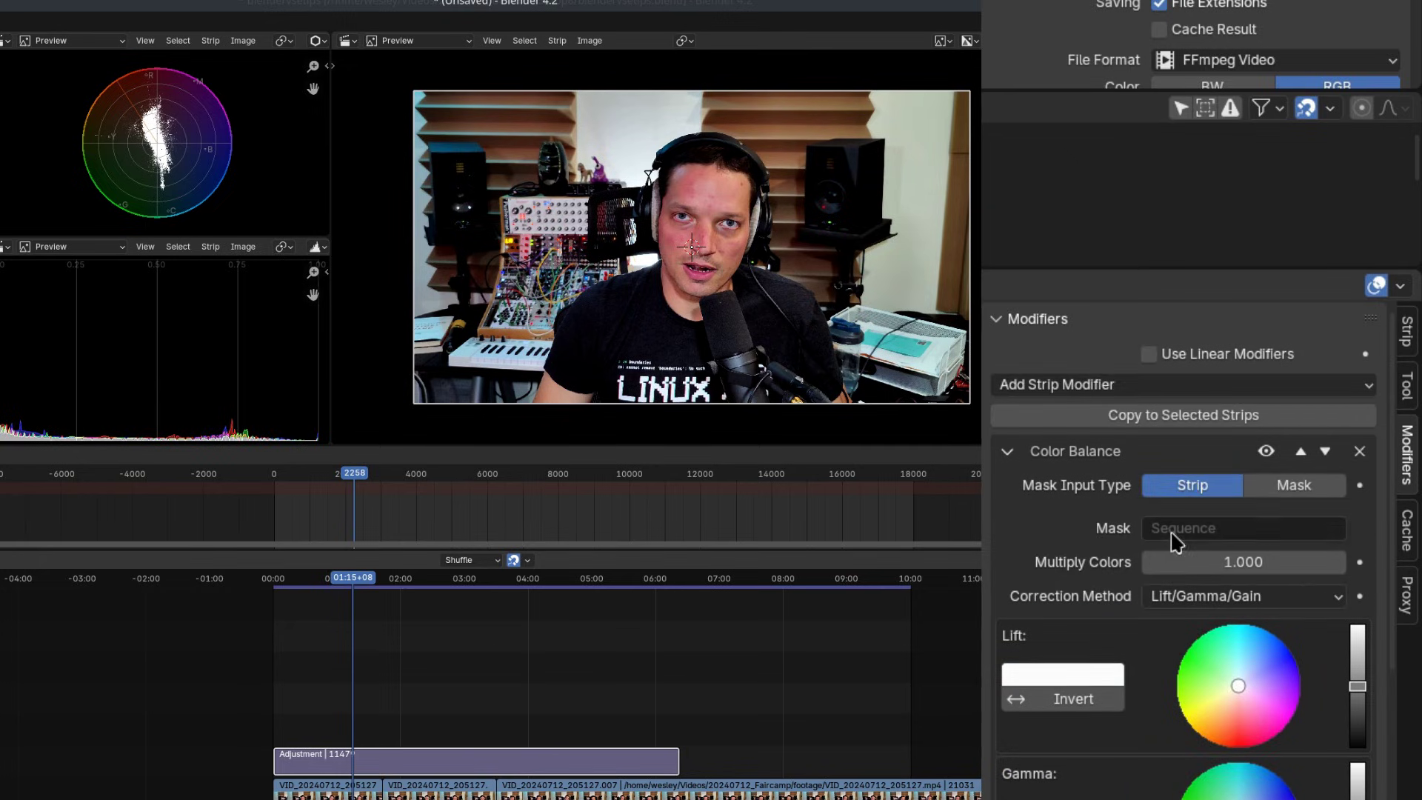
{"action": "left_click", "coordinate": [1266, 454]}
{"action": "left_click", "coordinate": [1267, 453]}
{"action": "left_click", "coordinate": [1266, 453]}
{"action": "left_click", "coordinate": [1267, 454]}
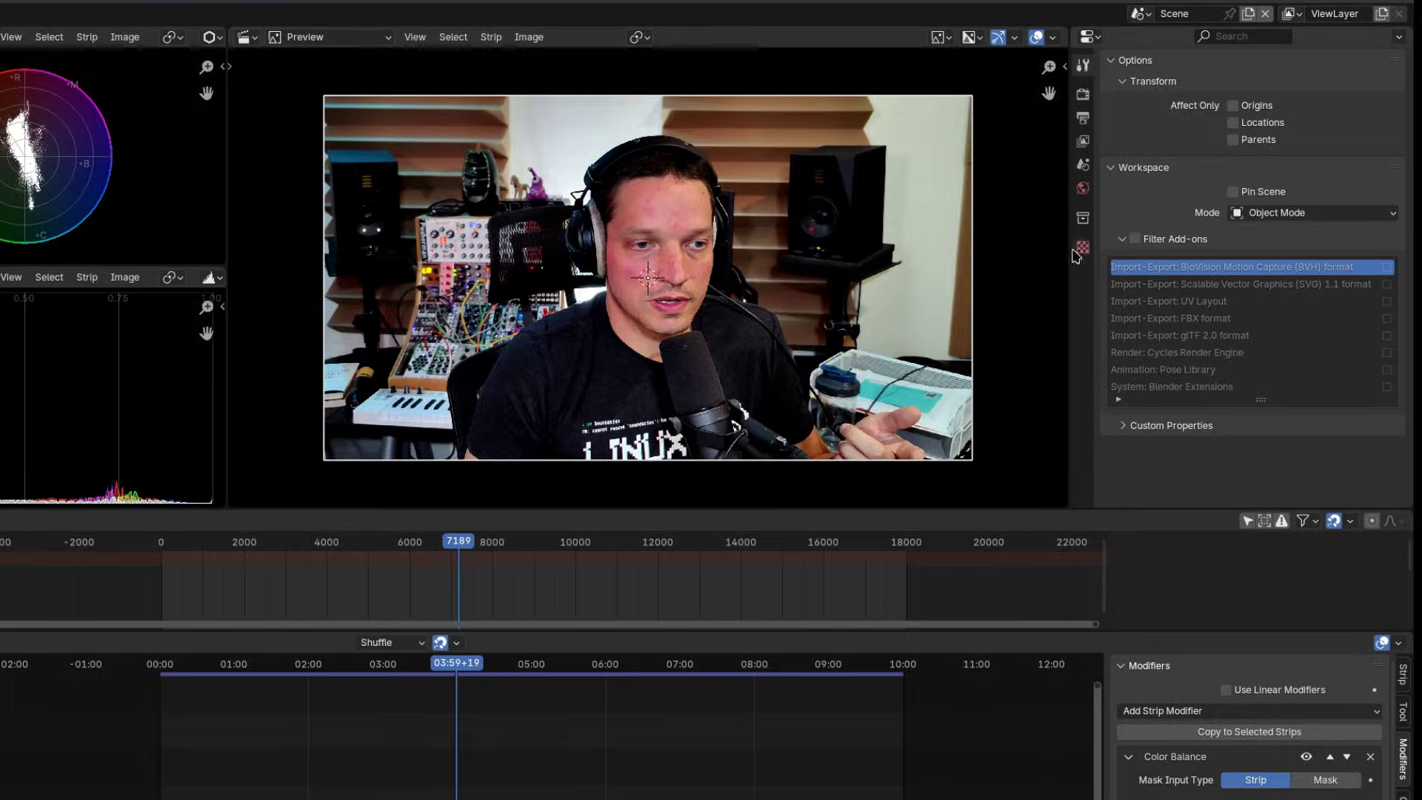
Pin the scene to the Video Editing workspace and test it by visiting the Layout workspace and returning
{"action": "left_click", "coordinate": [1111, 166]}
{"action": "left_click", "coordinate": [1112, 169]}
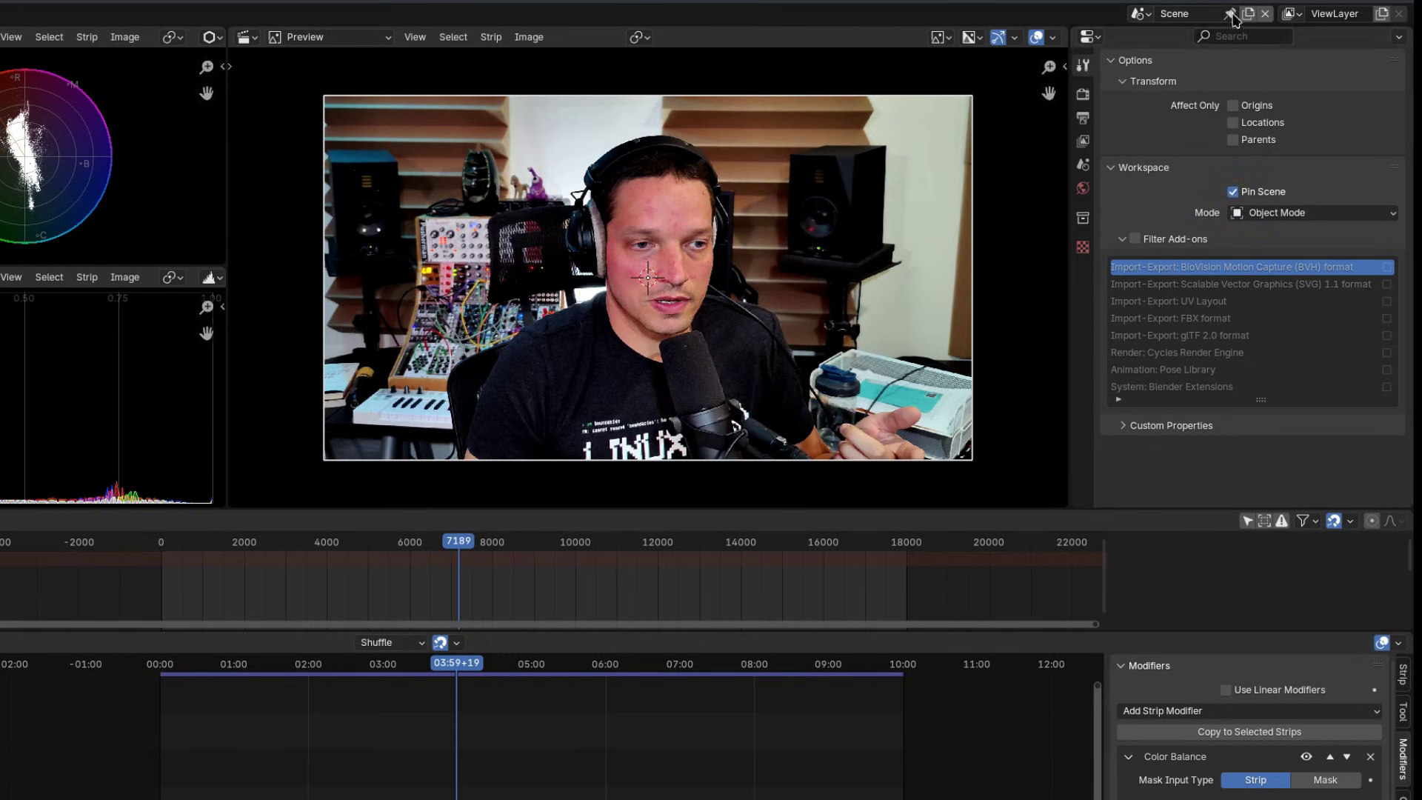
{"action": "left_click", "coordinate": [1233, 191]}
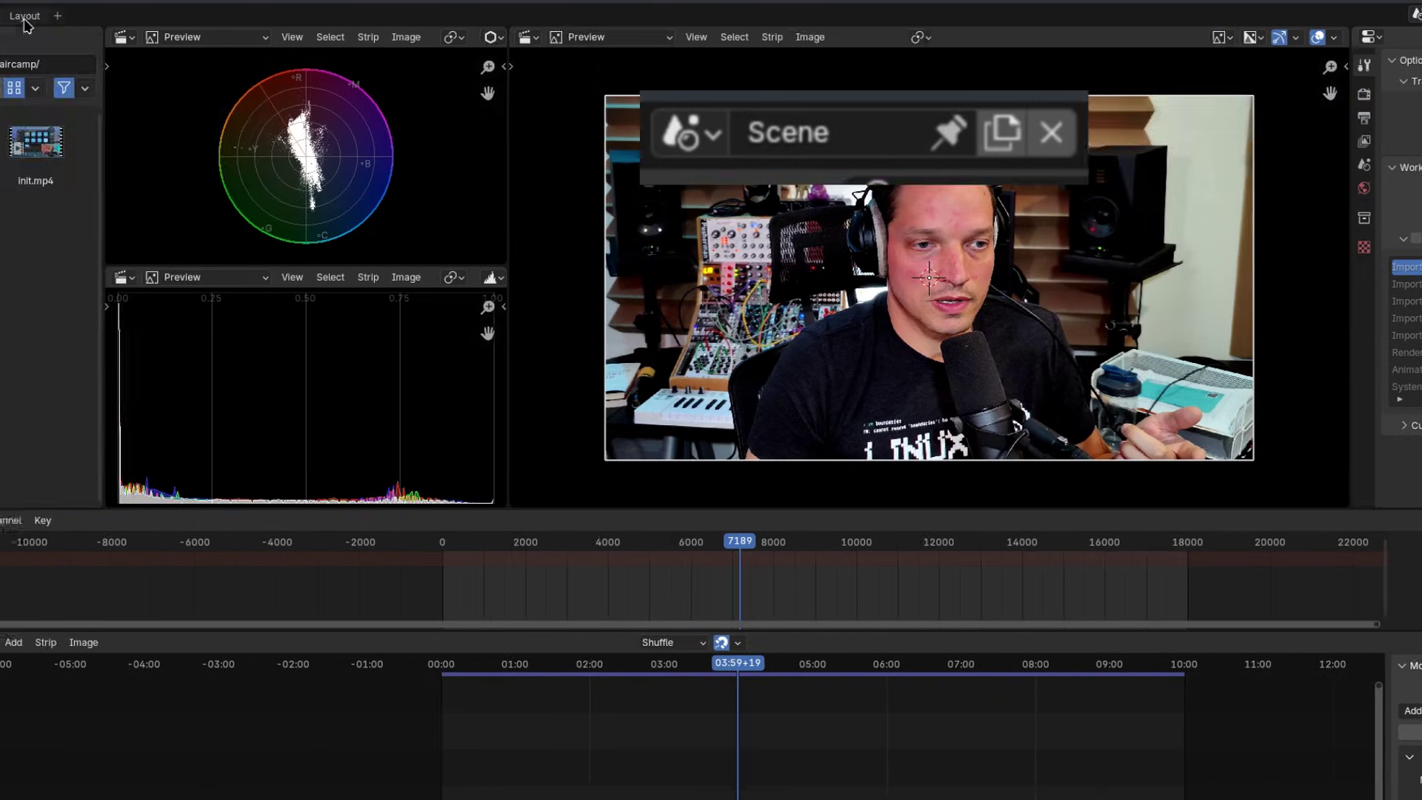
{"action": "left_click", "coordinate": [274, 16]}
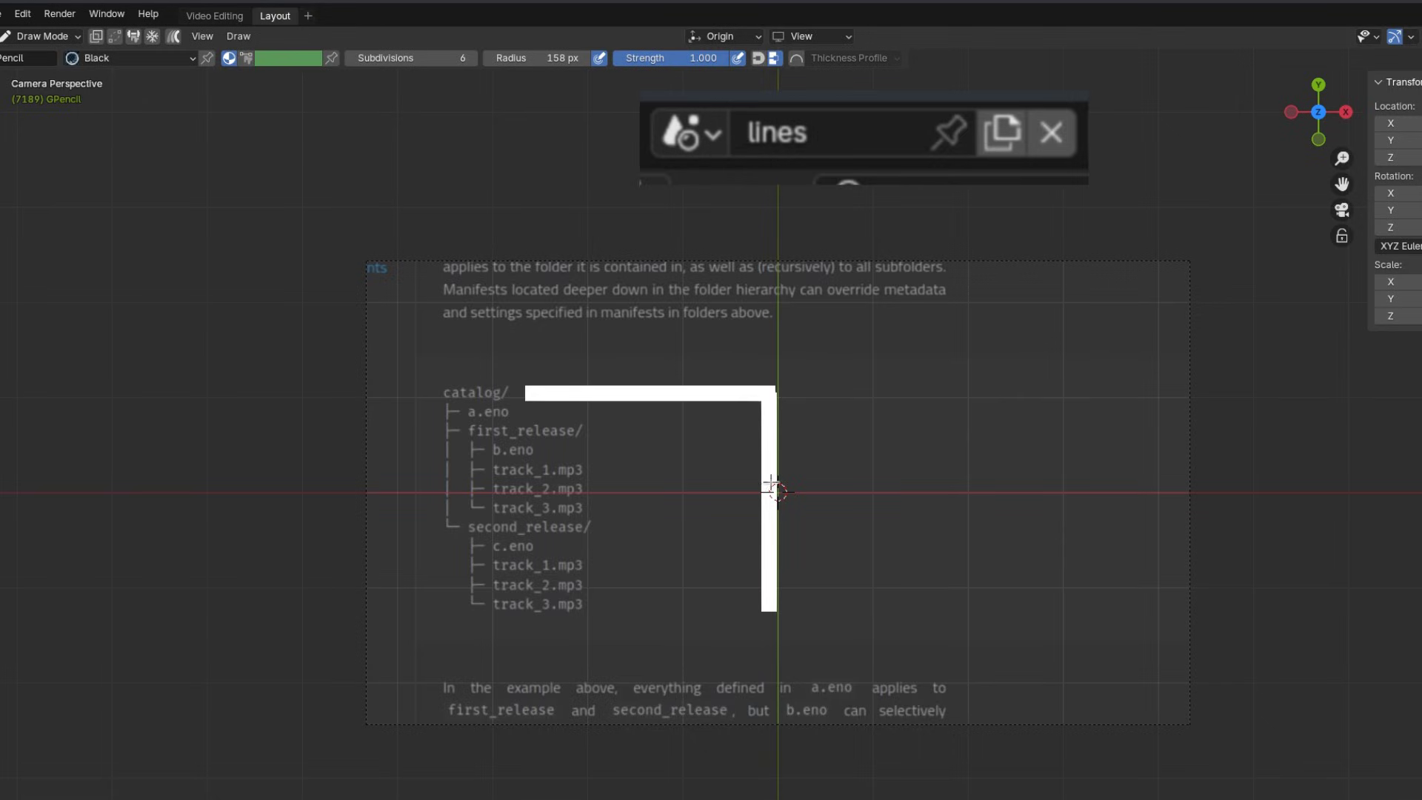
{"action": "left_click", "coordinate": [215, 15]}
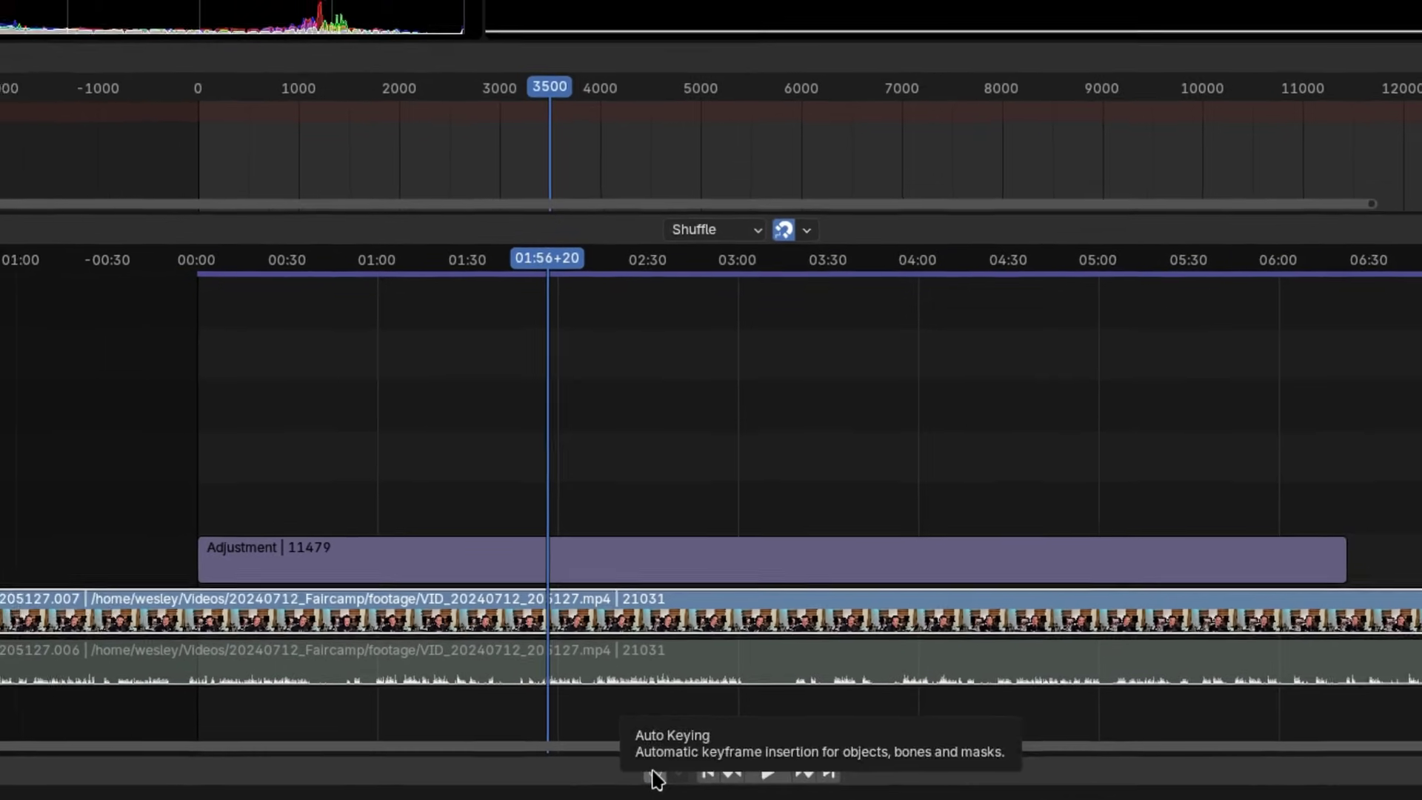
Enable auto keying and keyframe a slight zoom-out of the selected video strip from frame 3500 to about frame 5400
{"action": "left_click", "coordinate": [629, 776]}
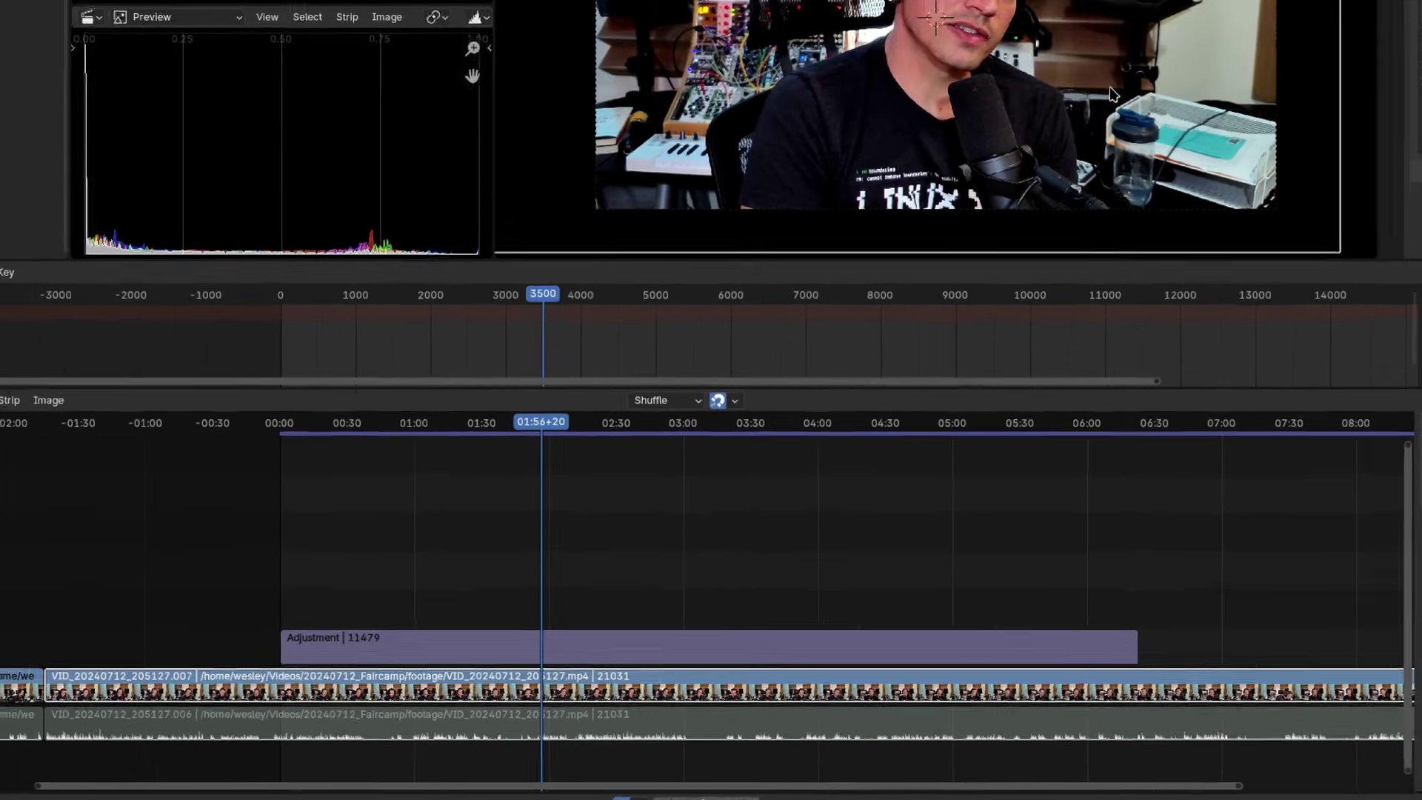
{"action": "key", "text": "i"}
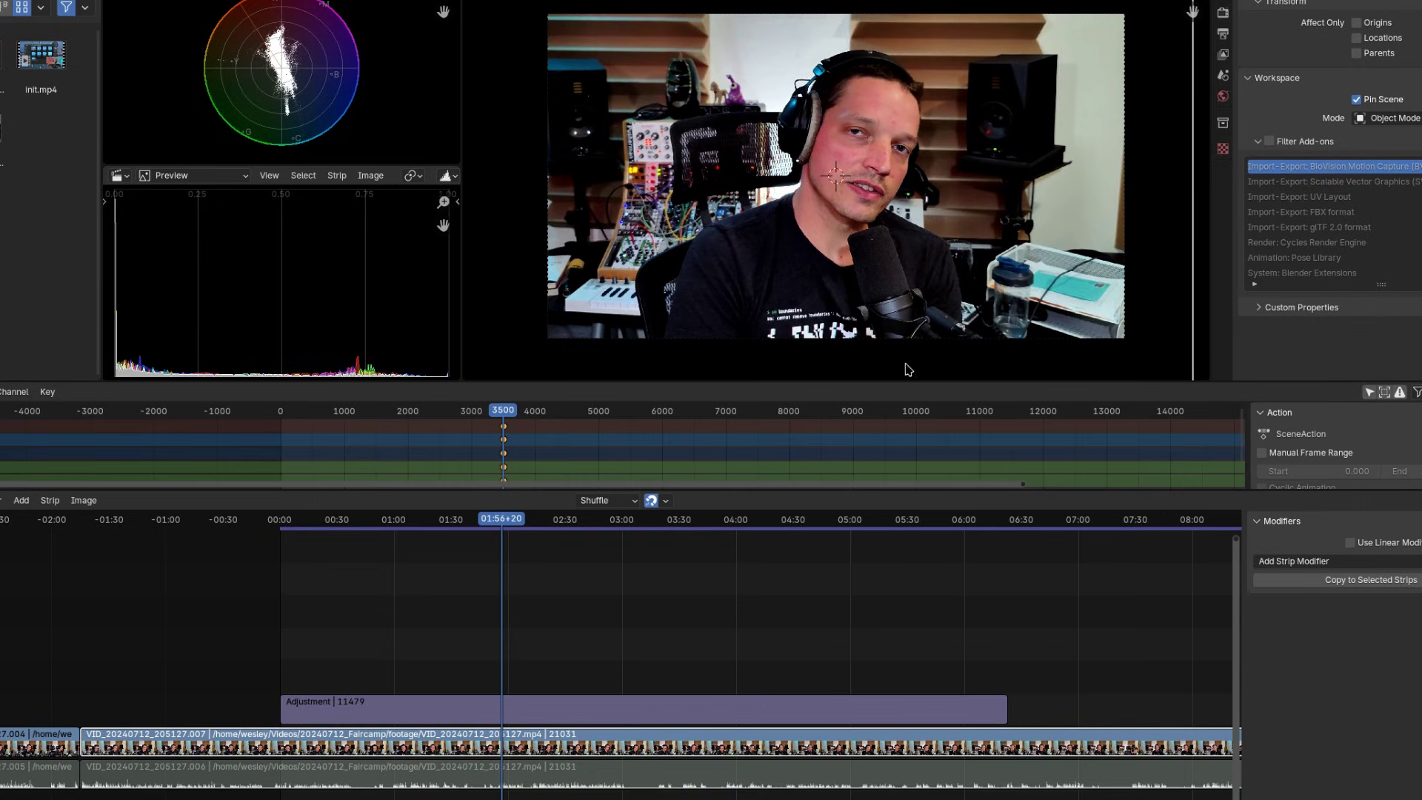
{"action": "left_click_drag", "start_coordinate": [508, 523], "coordinate": [623, 537]}
{"action": "key", "text": "s"}
{"action": "left_click", "coordinate": [1081, 278]}
{"action": "key", "text": "i"}
Play the zoom animation from frame 3500 and from a point midway between the two keyframes
{"action": "left_click_drag", "start_coordinate": [628, 523], "coordinate": [501, 535]}
{"action": "key", "text": "space"}
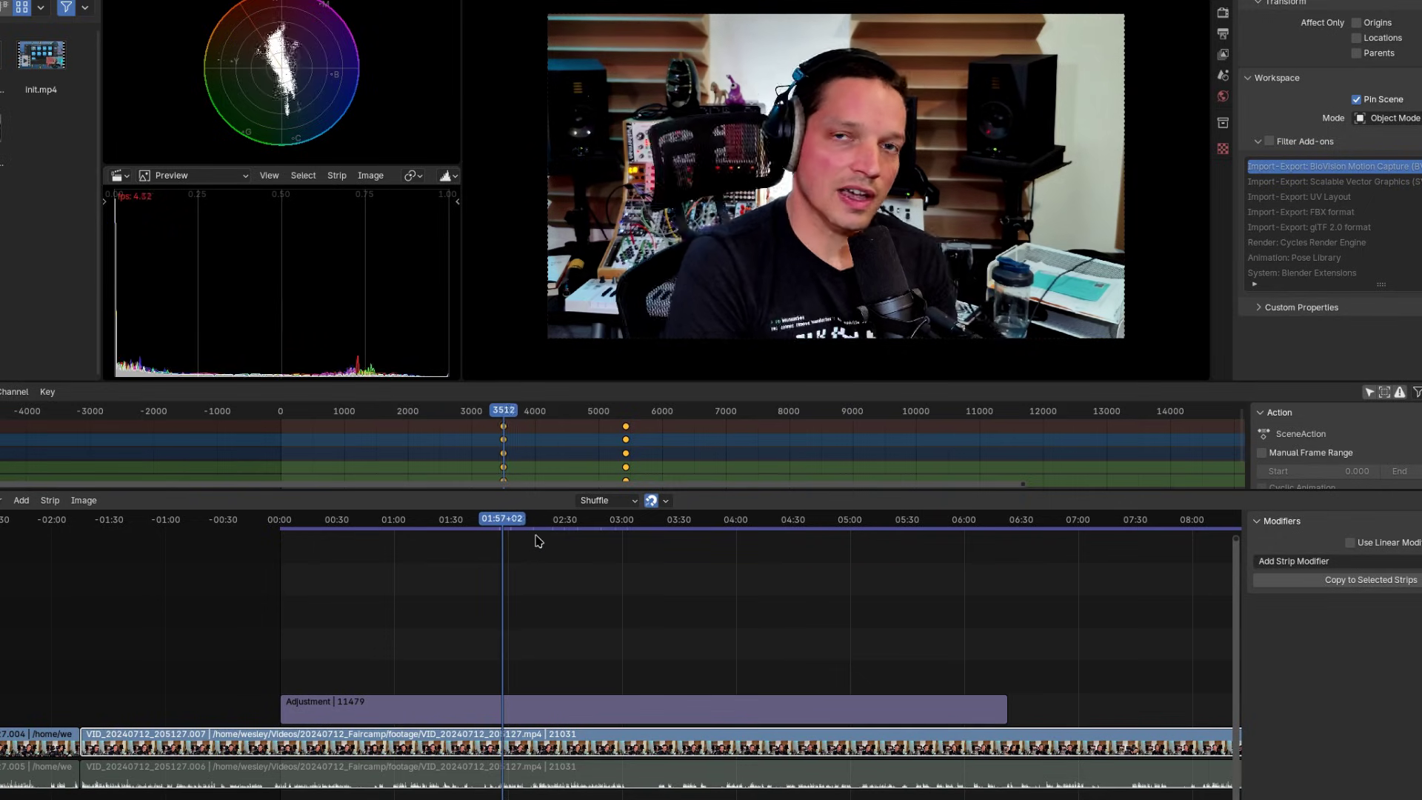
{"action": "left_click", "coordinate": [560, 521]}
{"action": "left_click", "coordinate": [563, 522]}
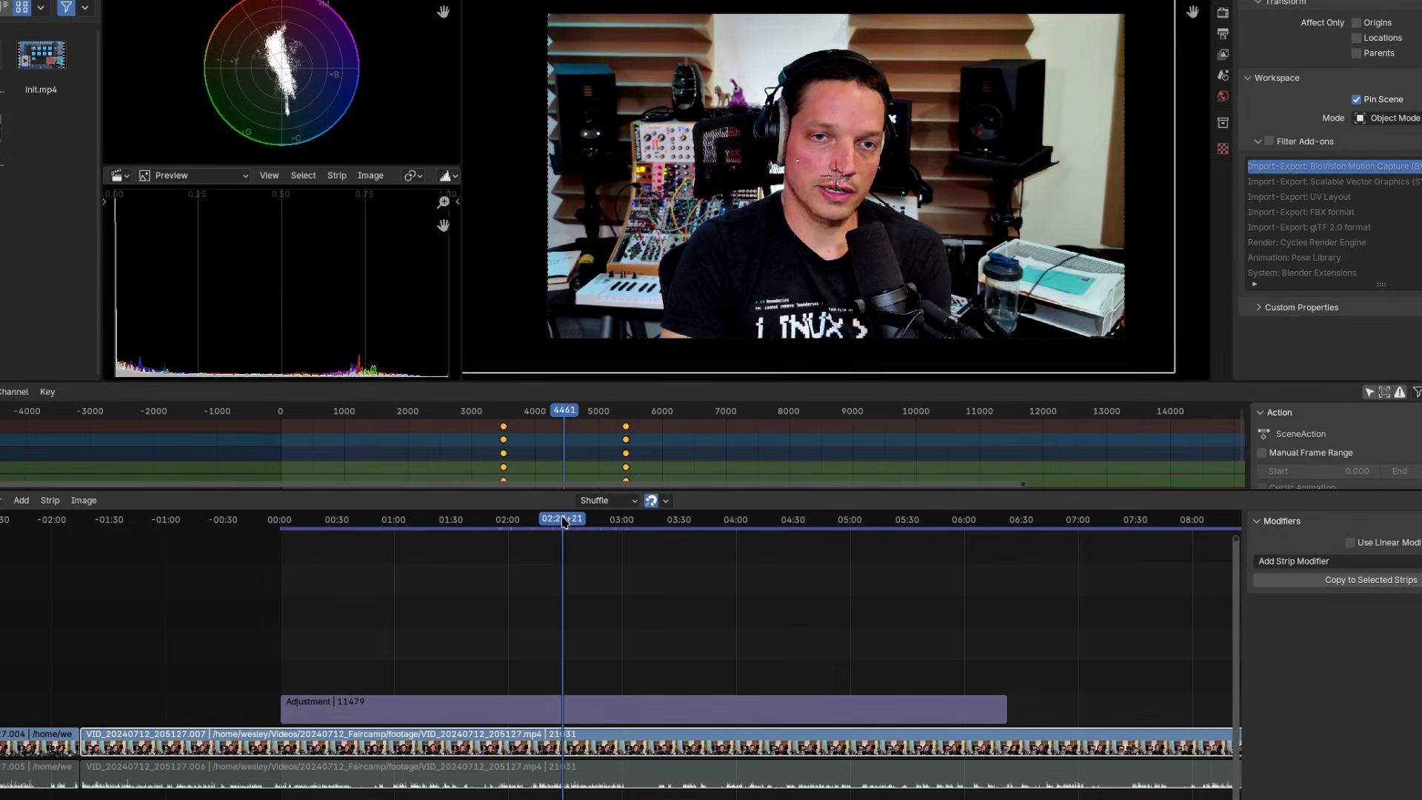
{"action": "key", "text": "space"}
Move the second zoom keyframe to about frame 4850 and set the keyframes' interpolation to Linear
{"action": "scroll", "coordinate": [547, 446], "scroll_direction": "up", "scroll_amount": 3}
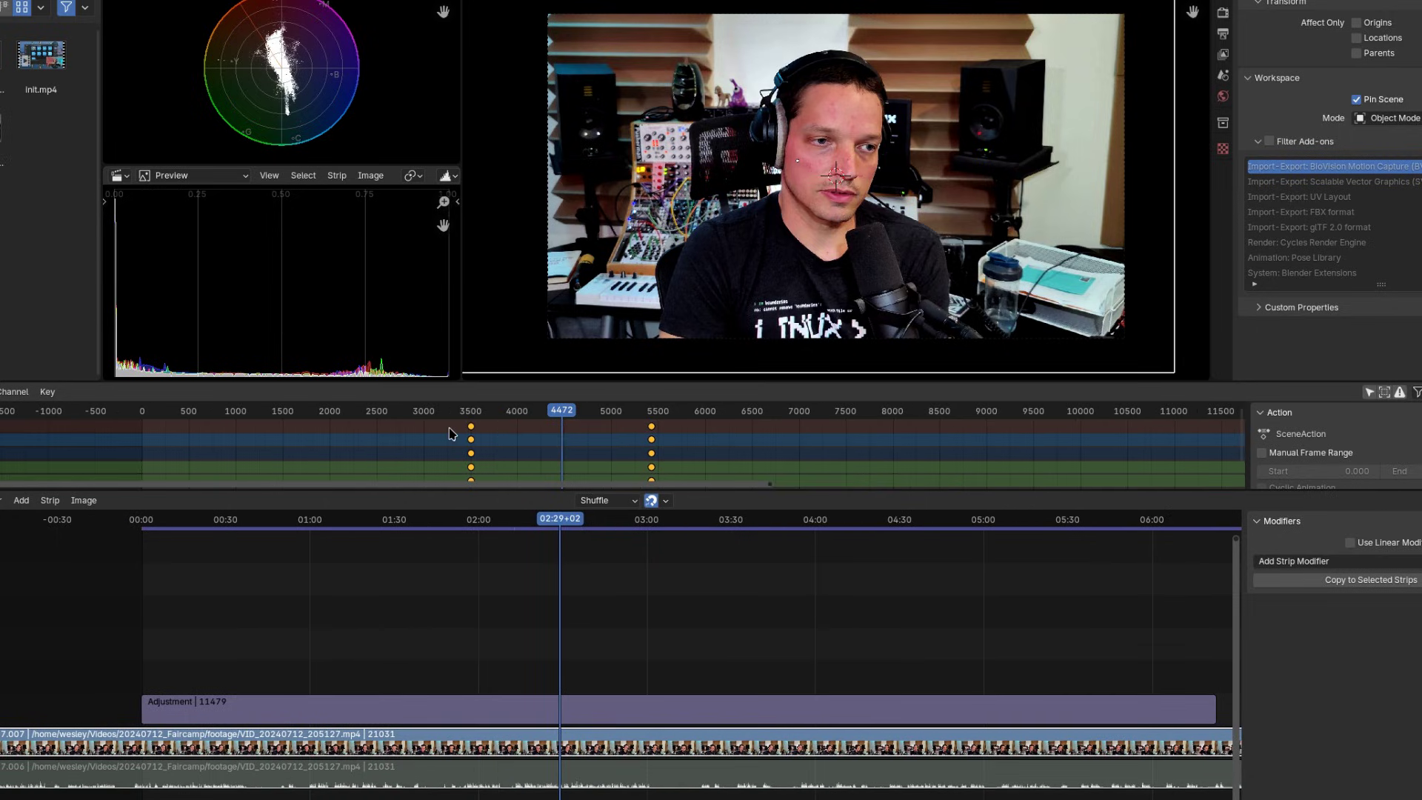
{"action": "left_click_drag", "start_coordinate": [653, 431], "coordinate": [596, 428]}
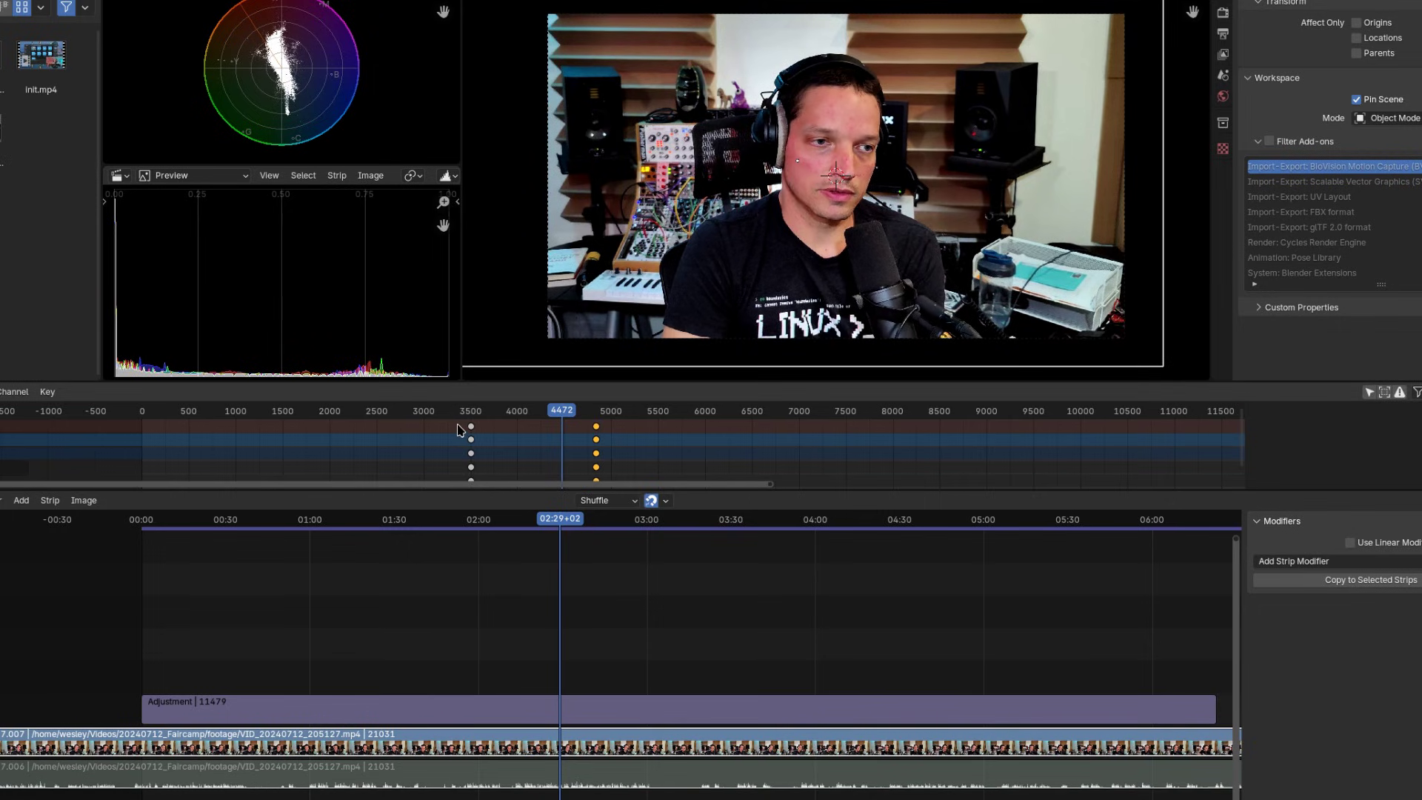
{"action": "left_click_drag", "start_coordinate": [461, 427], "coordinate": [618, 441]}
{"action": "key", "text": "t"}
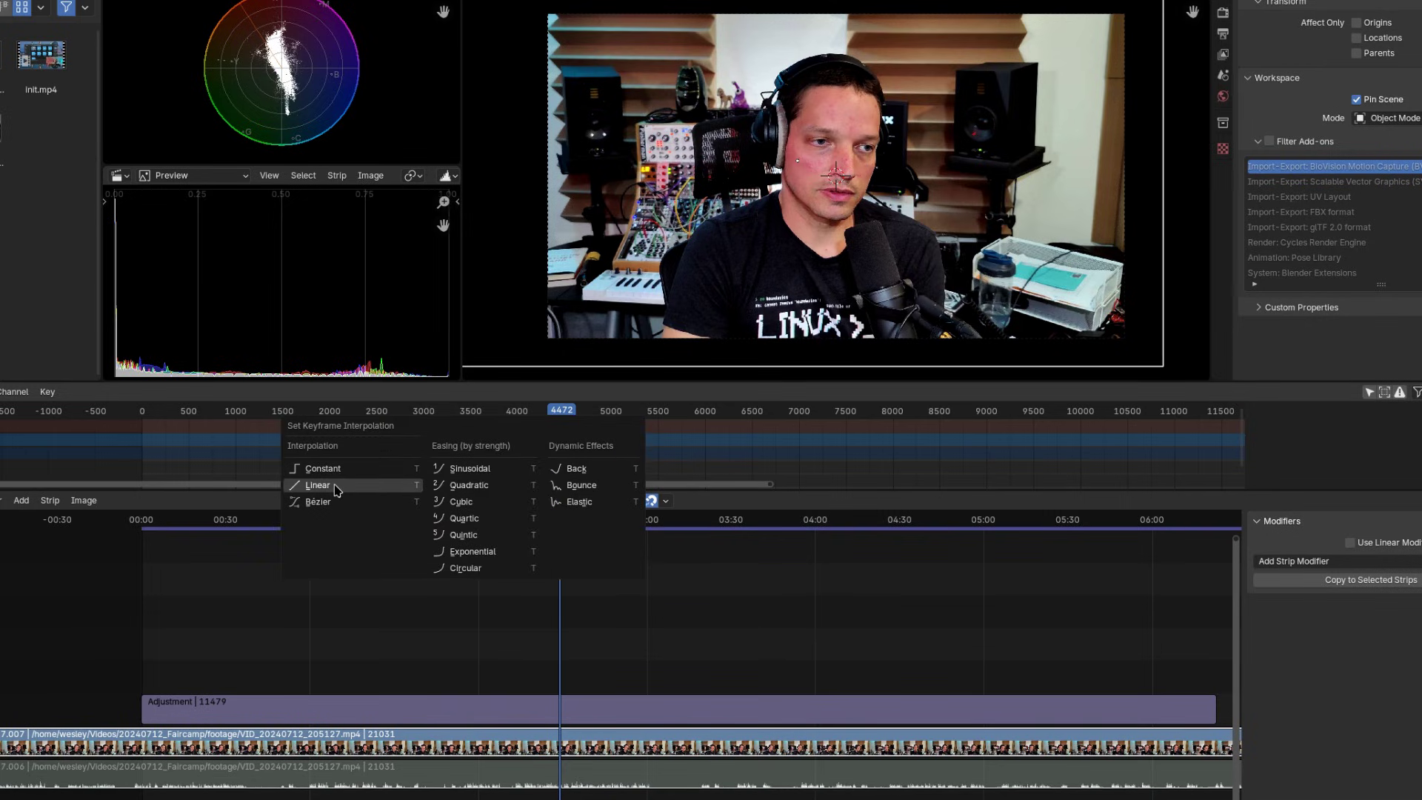
{"action": "left_click", "coordinate": [318, 485]}
{"action": "left_click_drag", "start_coordinate": [469, 414], "coordinate": [610, 431]}
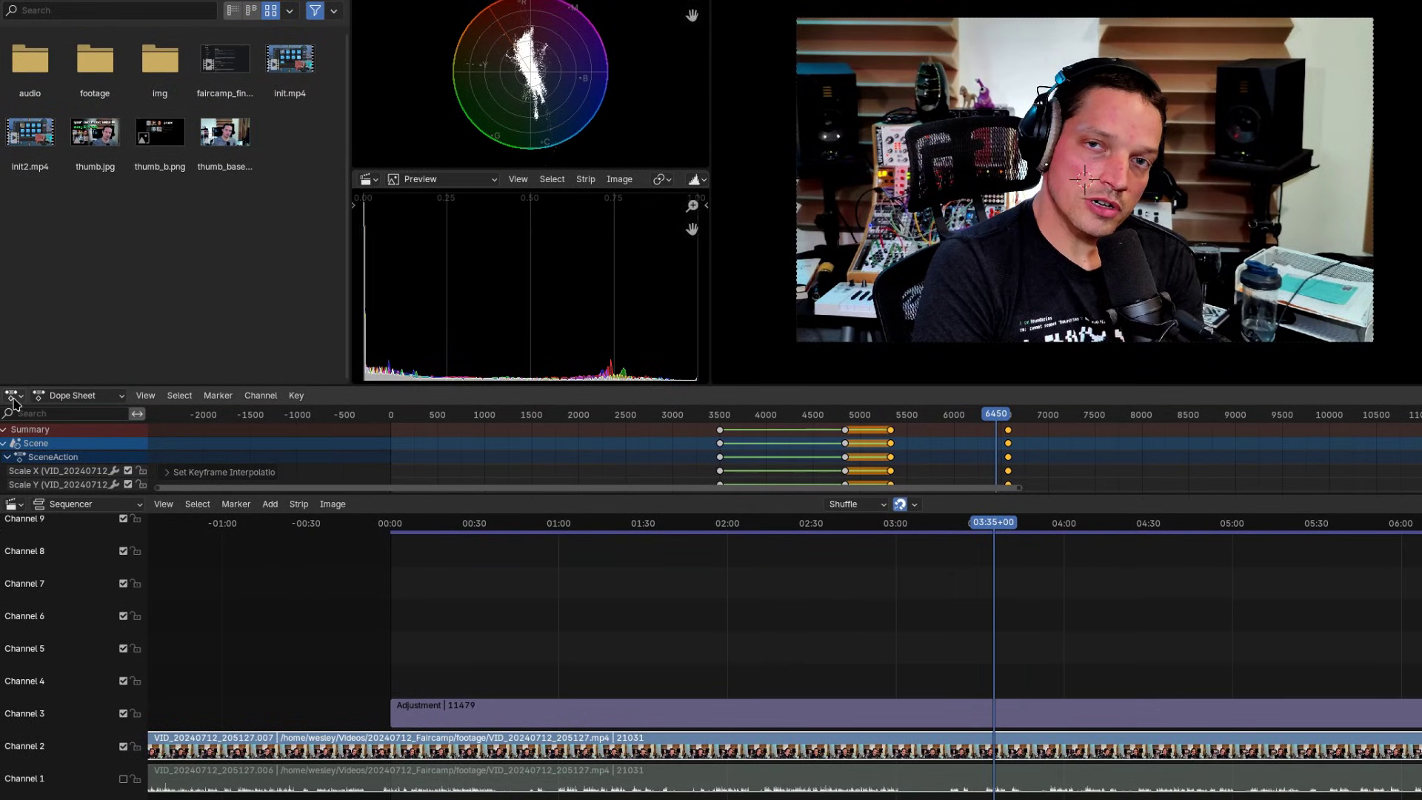
Show the zoom keyframes in the Graph Editor and raise the left handle of the Scale X keyframe near frame 6600
{"action": "left_click", "coordinate": [12, 396]}
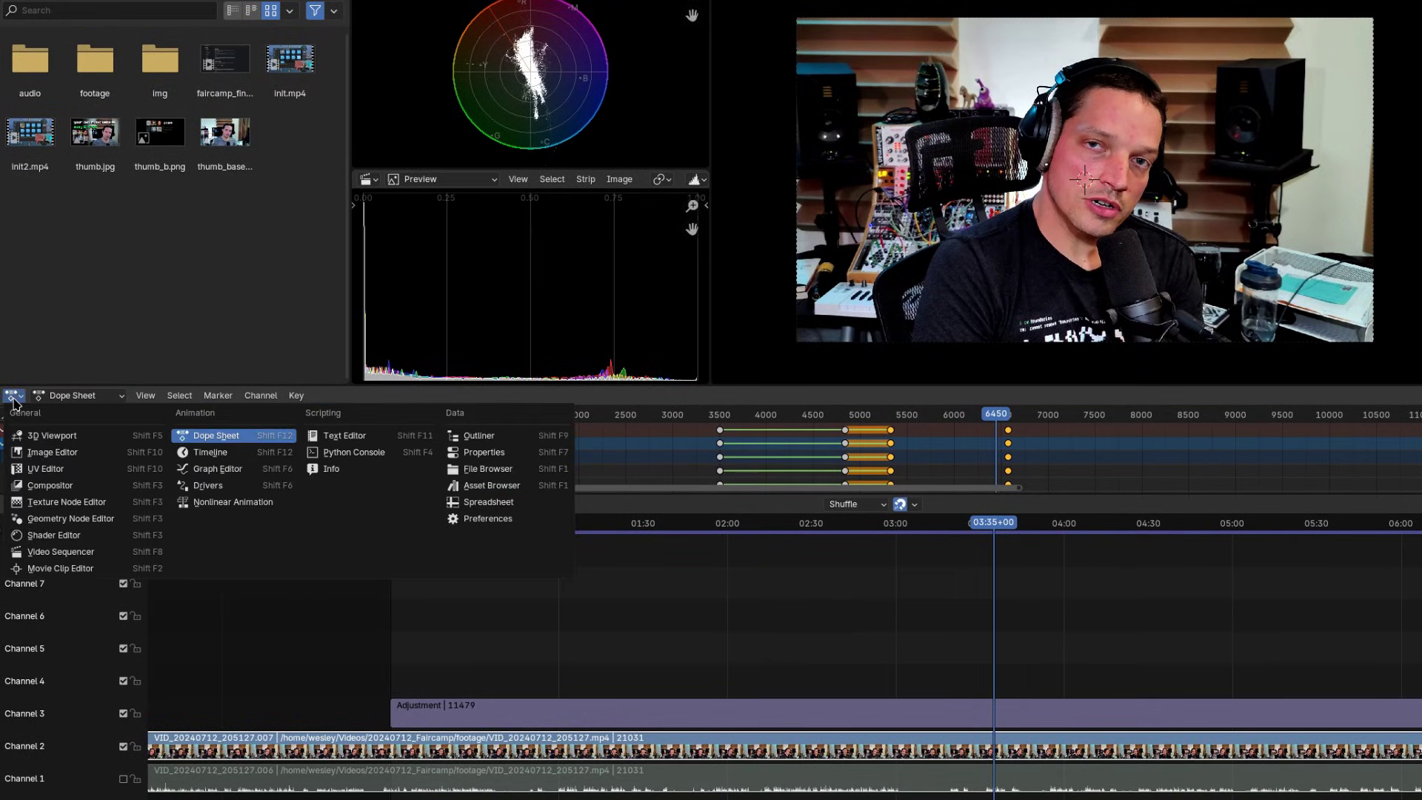
{"action": "left_click", "coordinate": [243, 471]}
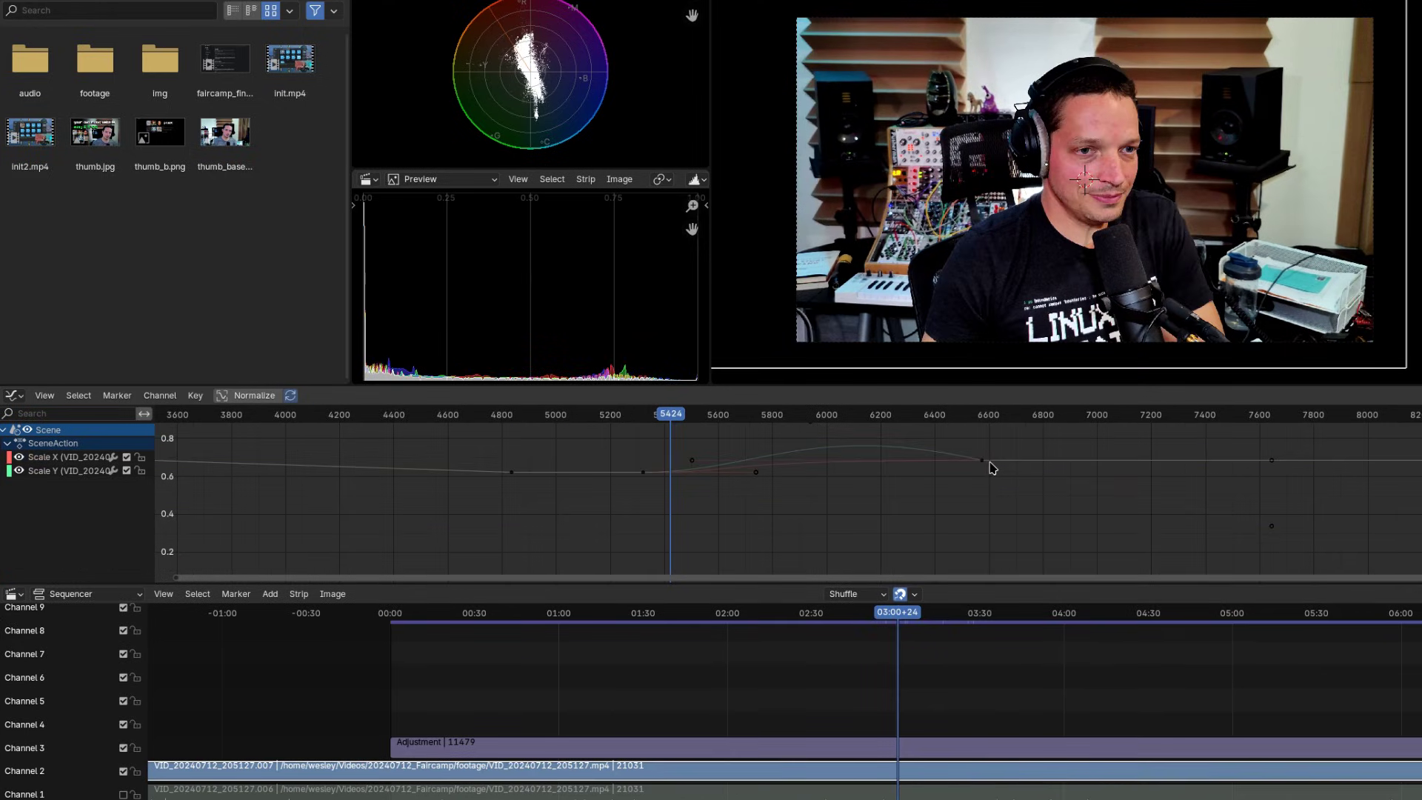
{"action": "left_click", "coordinate": [982, 461]}
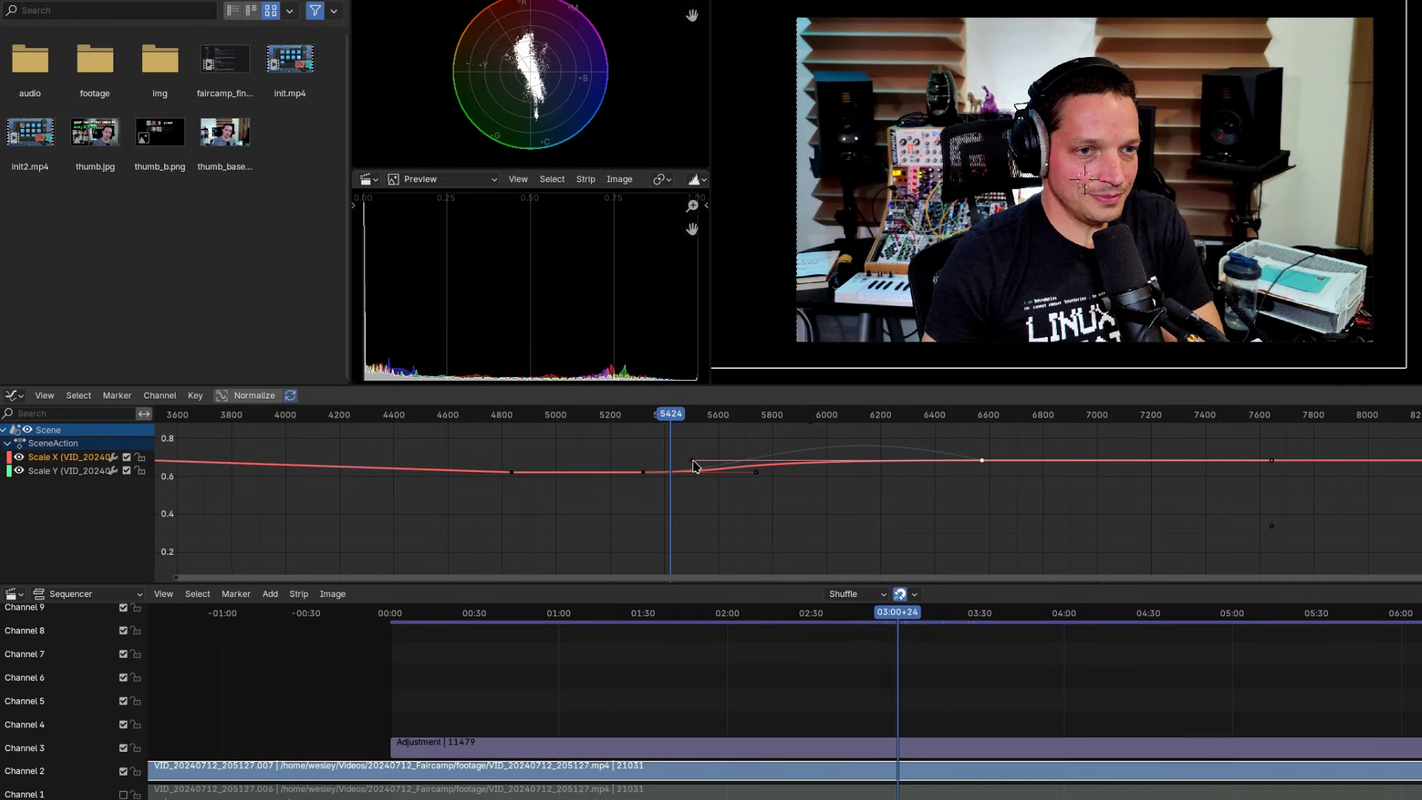
{"action": "left_click_drag", "start_coordinate": [694, 465], "coordinate": [703, 437]}
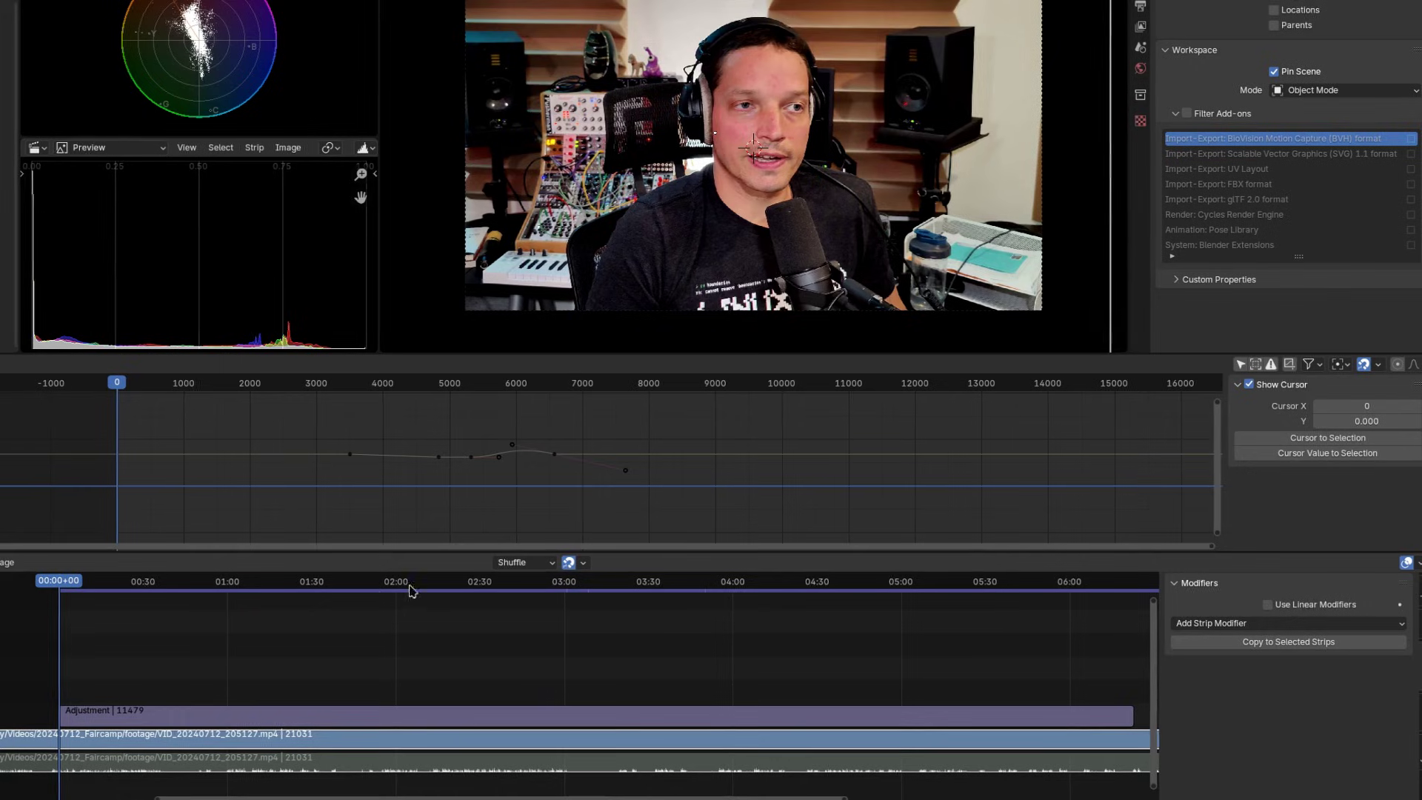
Scrub the playhead to frame 4545 and select the Adjustment strip
{"action": "left_click_drag", "start_coordinate": [448, 590], "coordinate": [485, 595]}
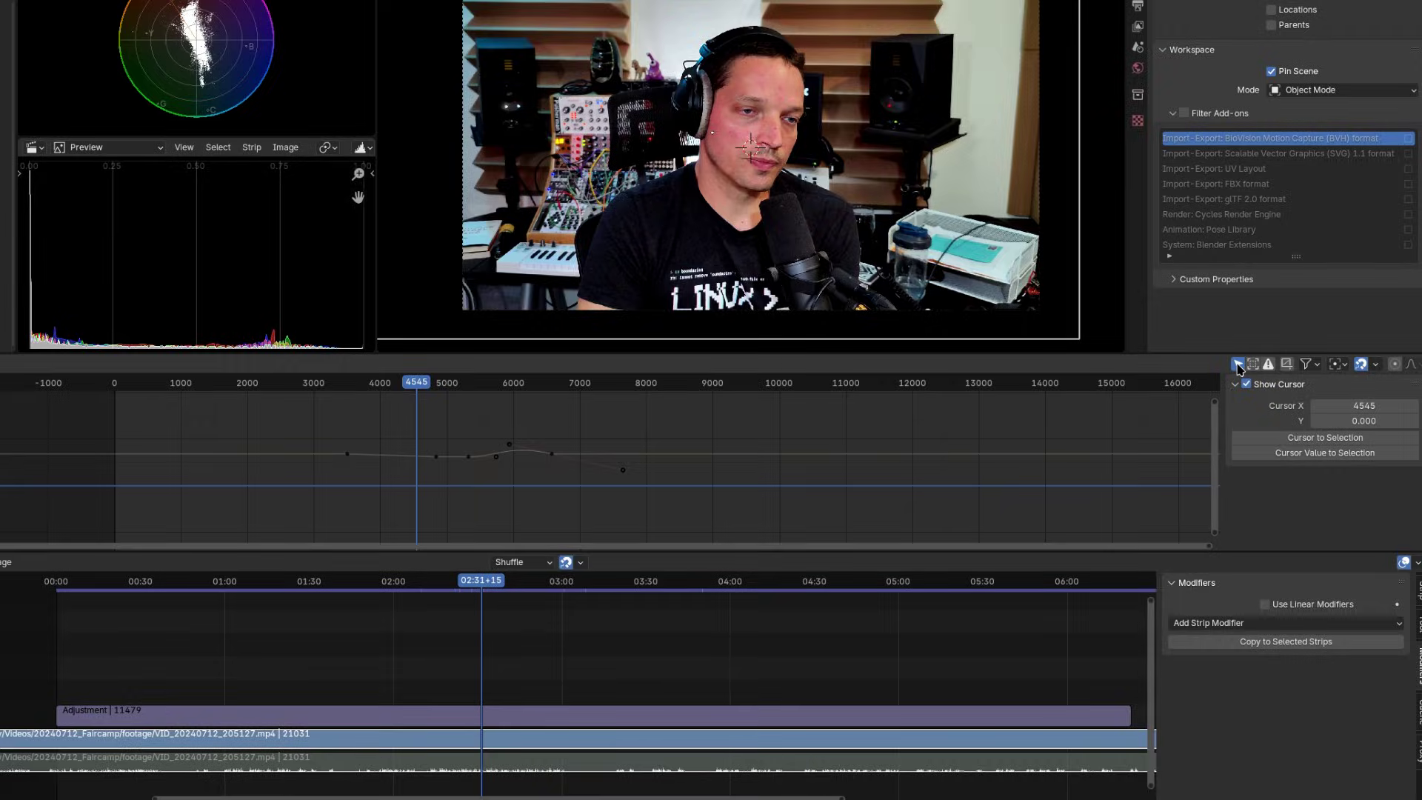
{"action": "left_click", "coordinate": [793, 716]}
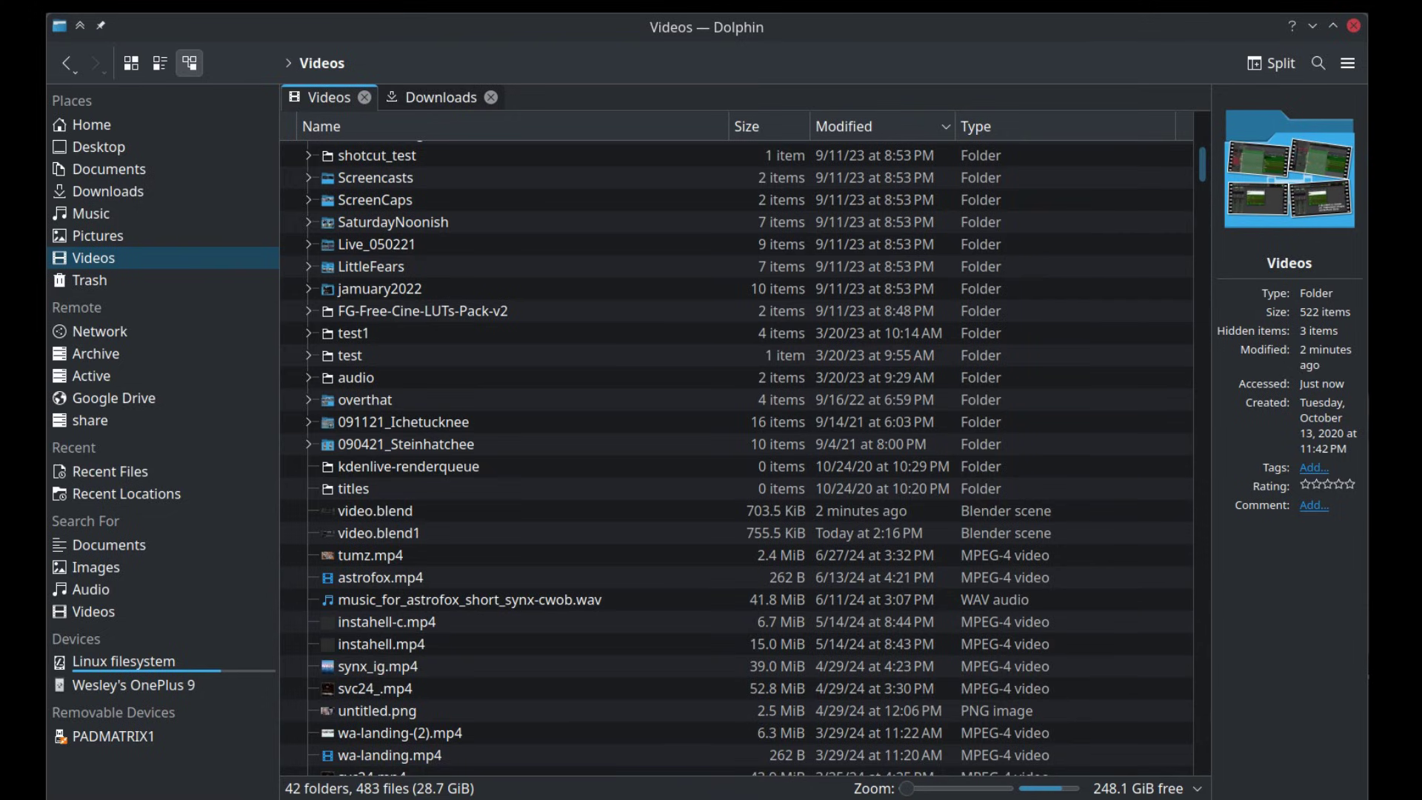
Open video.blend from the Videos folder in Blender and add VID_20240712_205127.mp4 from the footage folder at the sequencer's start, on channels 3 and 4
{"action": "left_click", "coordinate": [441, 513]}
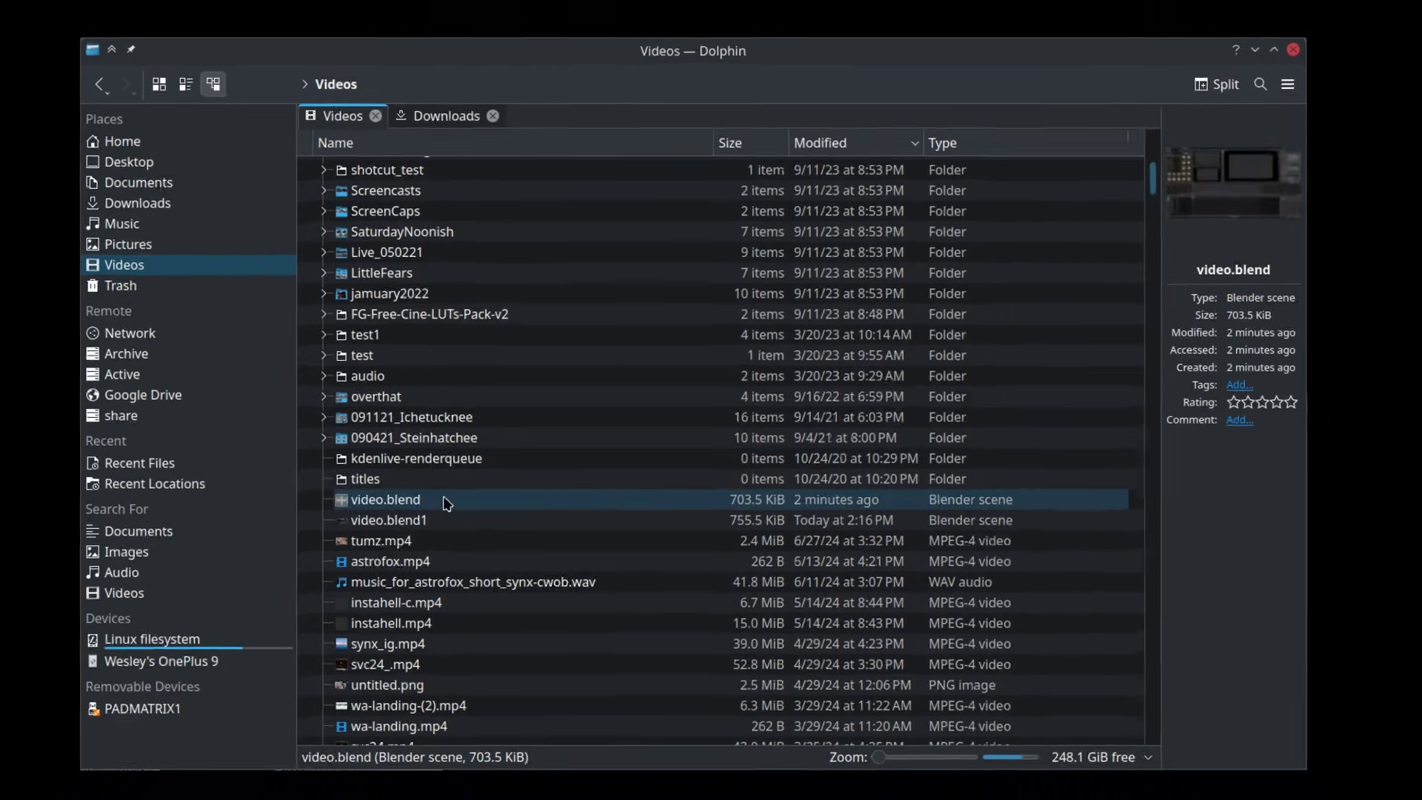
{"action": "double_click", "coordinate": [446, 501]}
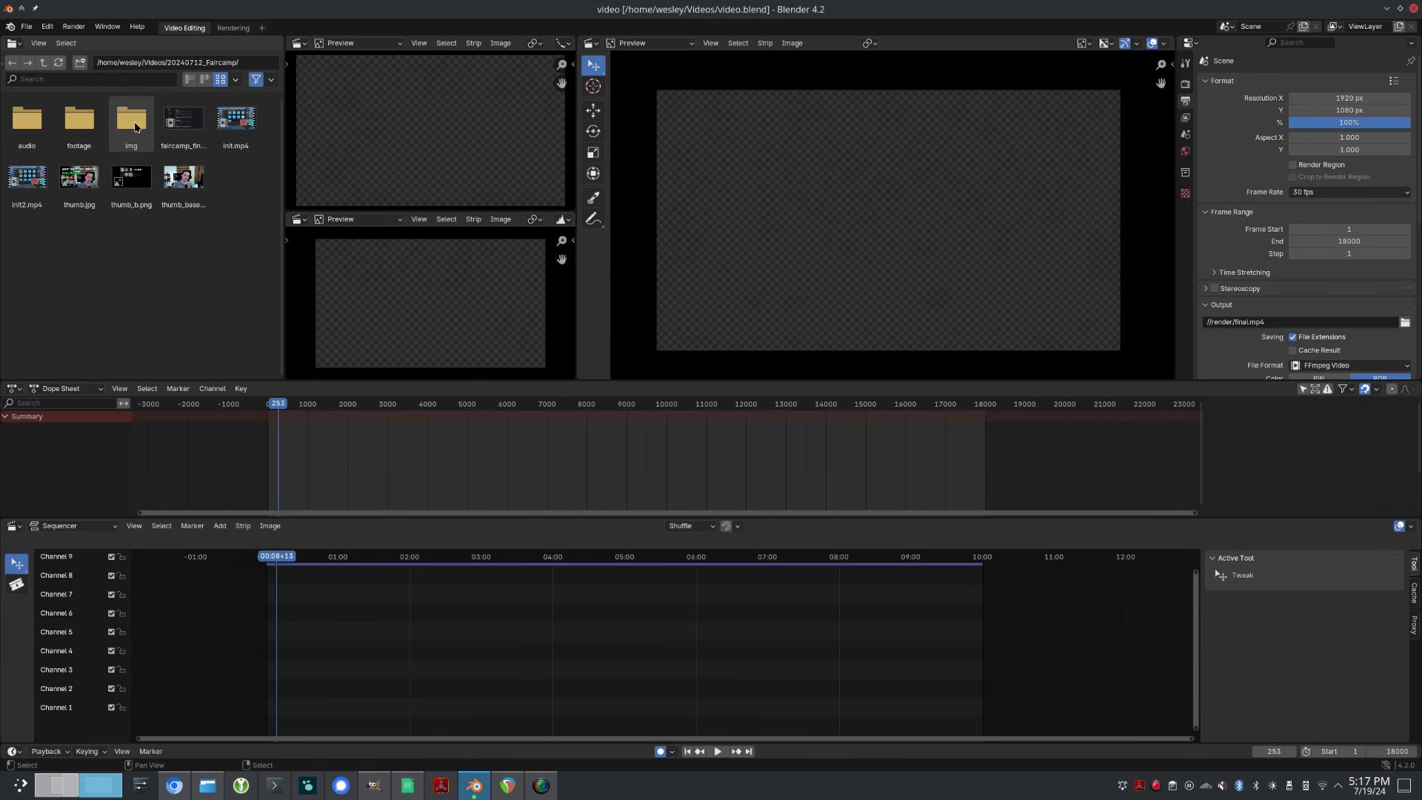
{"action": "double_click", "coordinate": [79, 119]}
{"action": "left_click_drag", "start_coordinate": [236, 297], "coordinate": [268, 672]}
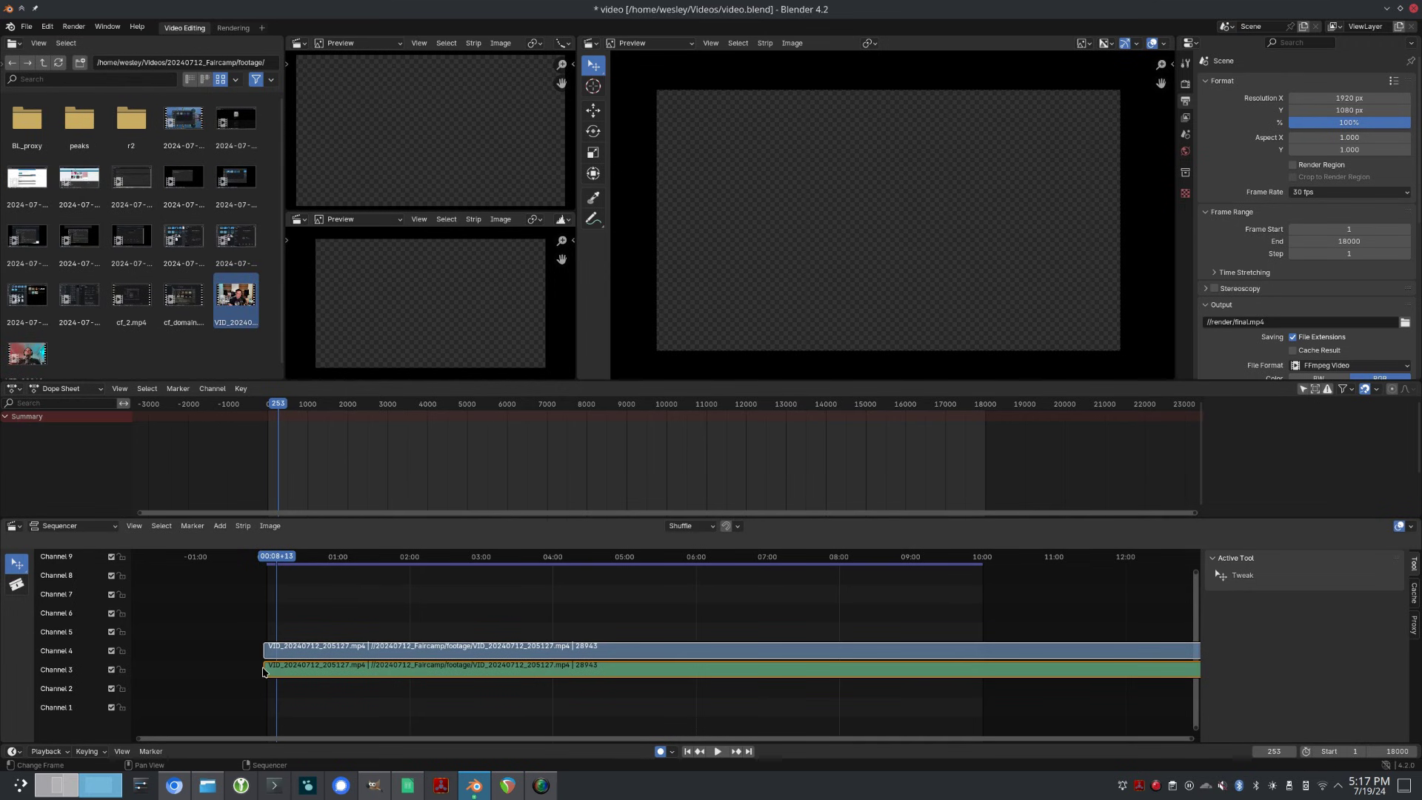
Save the file as project.blend inside a new folder named My Cool New Project in the Videos folder
{"action": "left_click", "coordinate": [23, 27]}
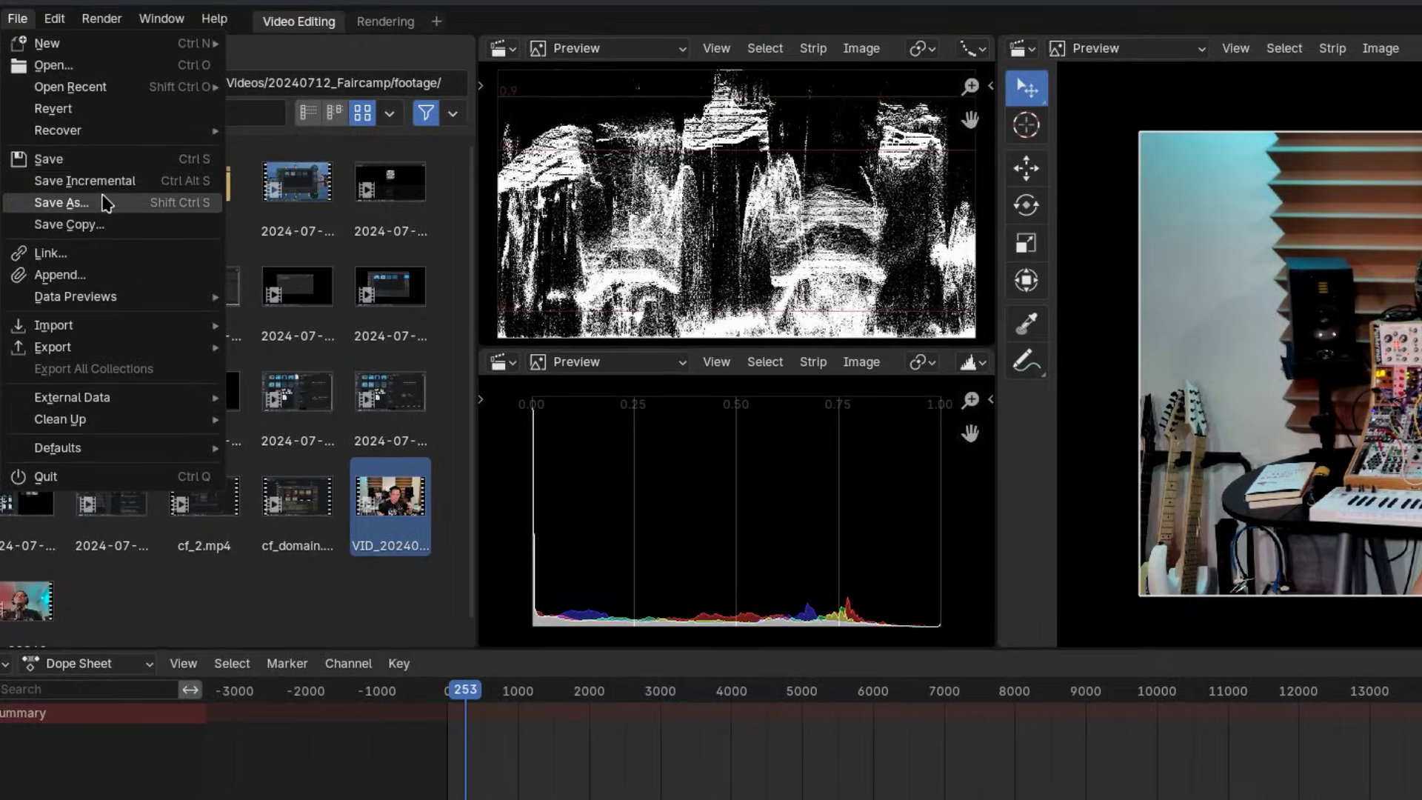
{"action": "left_click", "coordinate": [52, 150]}
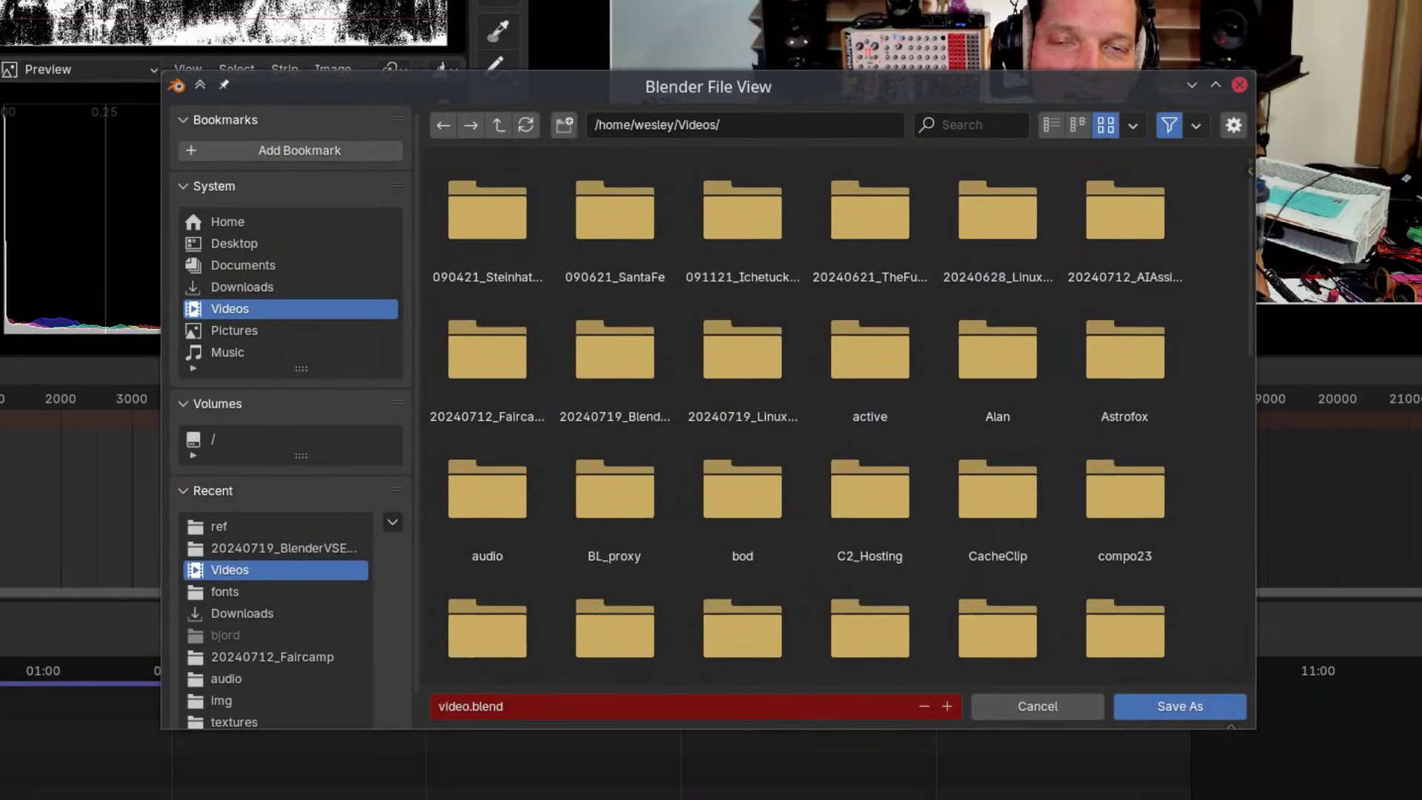
{"action": "left_click", "coordinate": [828, 271]}
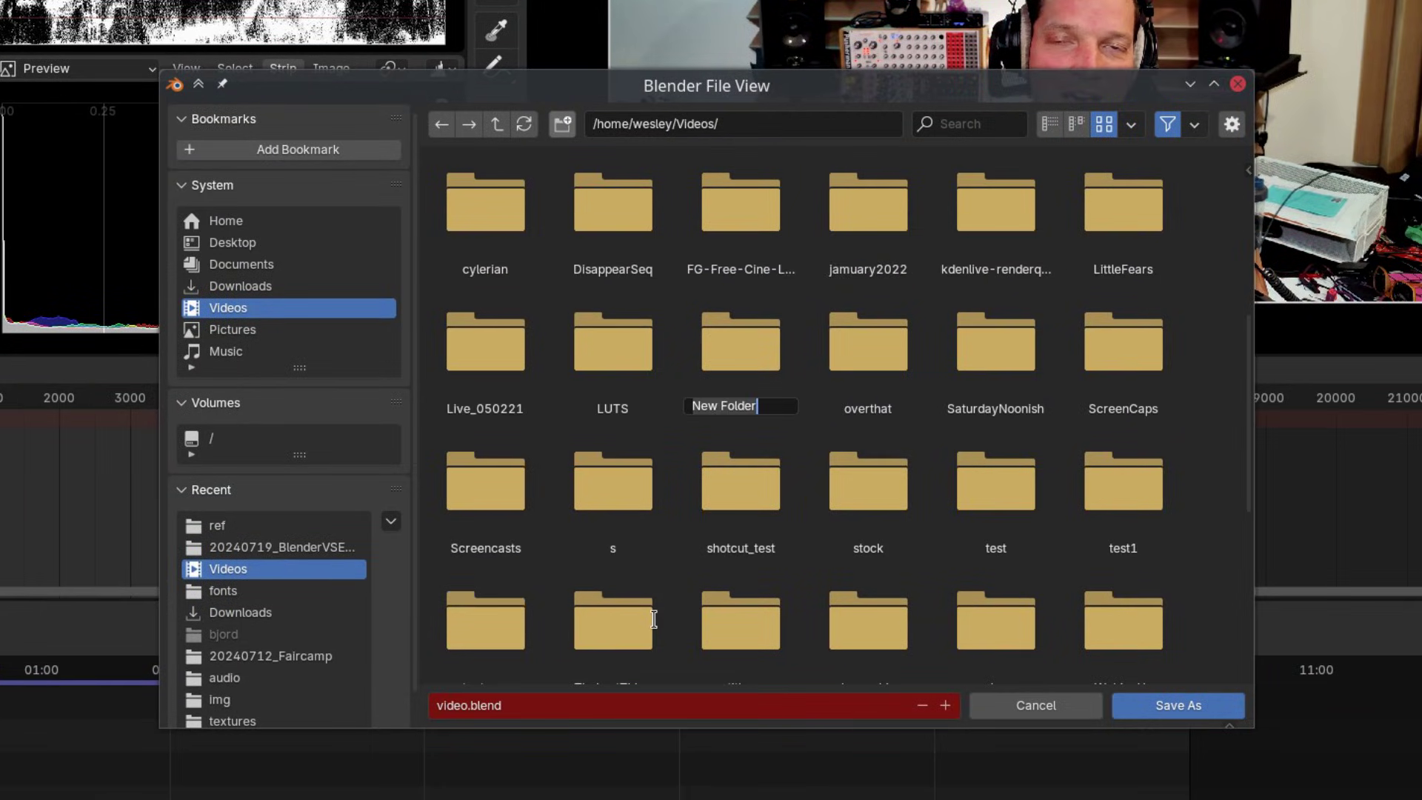
{"action": "type", "text": "My Cool New Project"}
{"action": "key", "text": "Return"}
{"action": "key", "text": "Return"}
{"action": "left_click", "coordinate": [636, 705]}
{"action": "type", "text": "project.blend"}
{"action": "key", "text": "Return"}
{"action": "left_click", "coordinate": [1155, 705]}
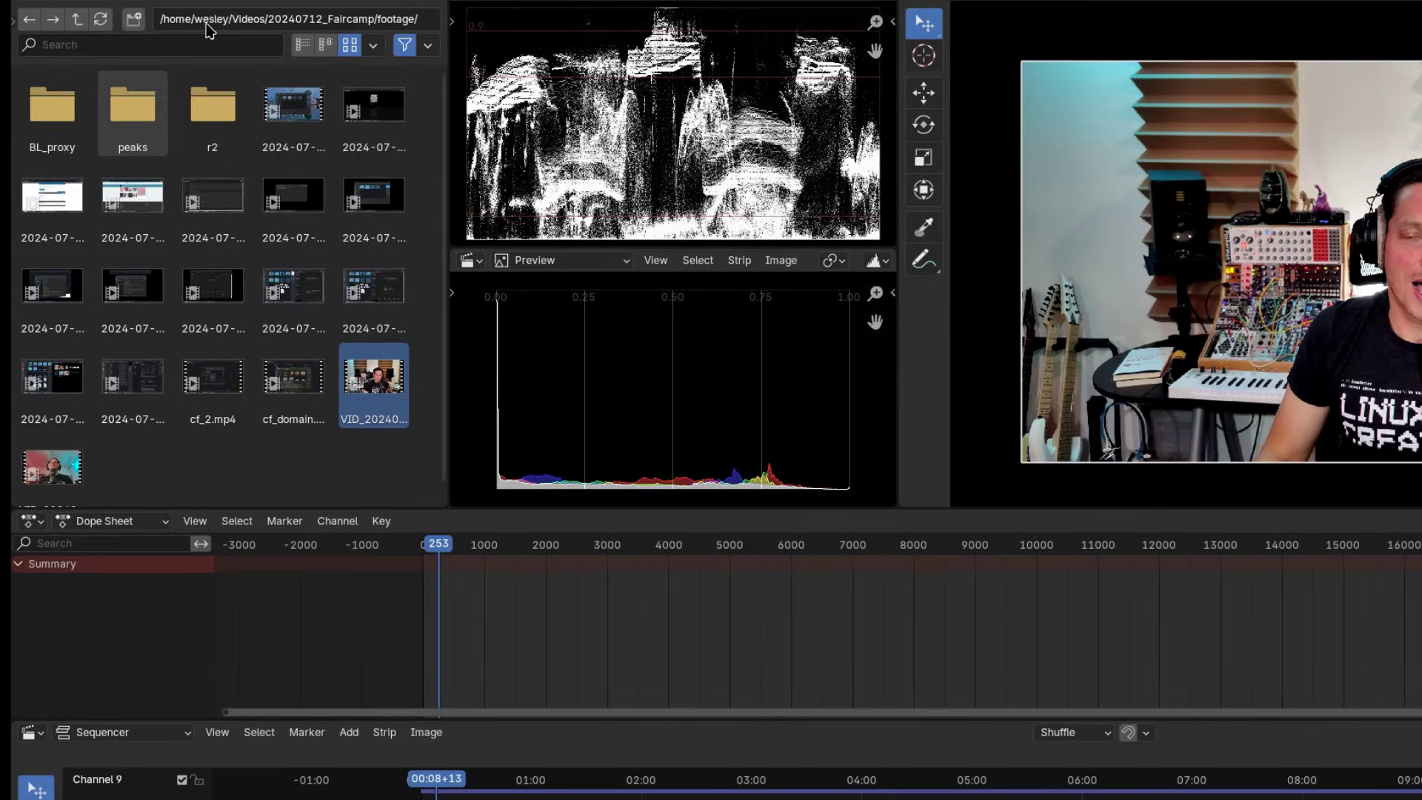
Point the file browser area to the My Cool New Project folder inside Videos
{"action": "left_click", "coordinate": [213, 13]}
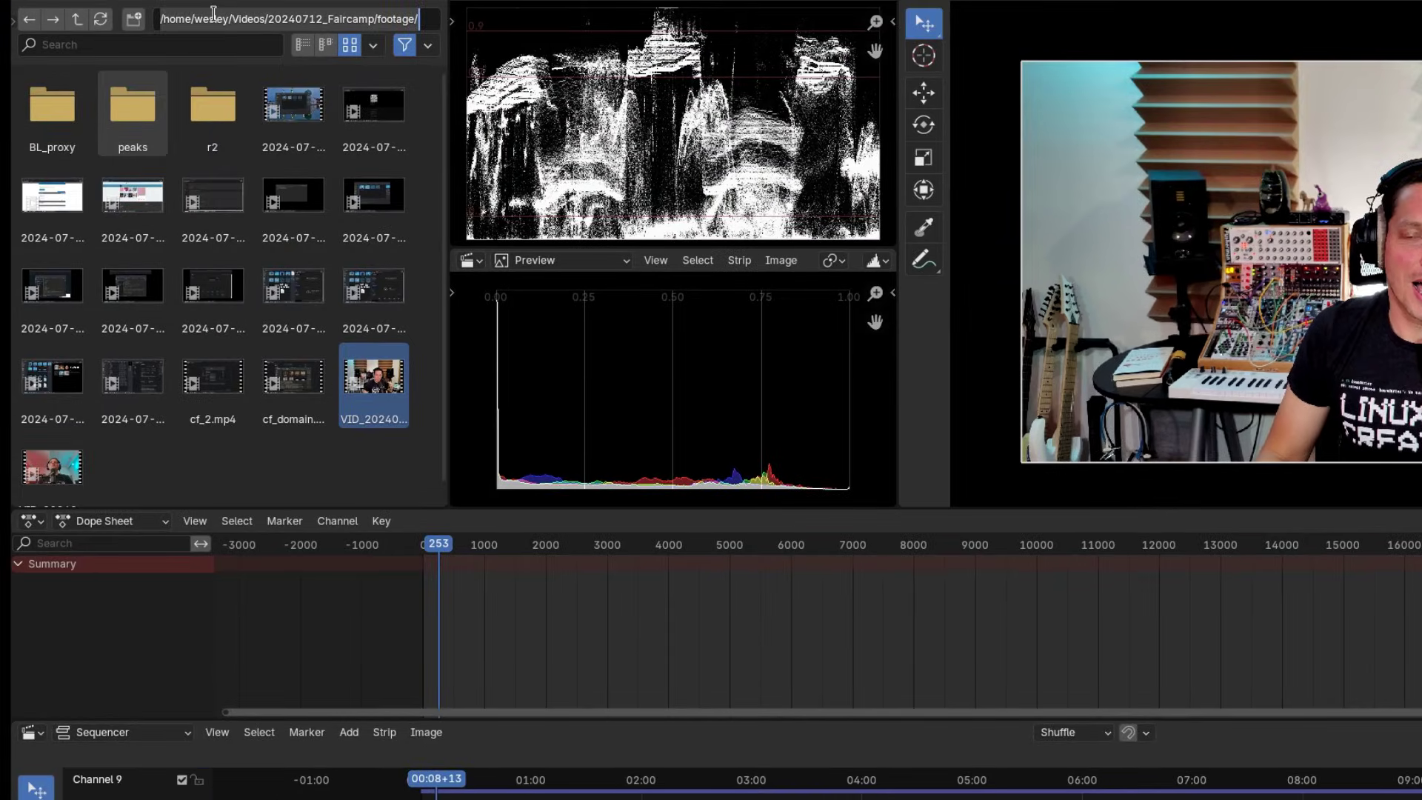
{"action": "type", "text": "/home/wesley/Videos/My Cool New Project/"}
{"action": "key", "text": "Return"}
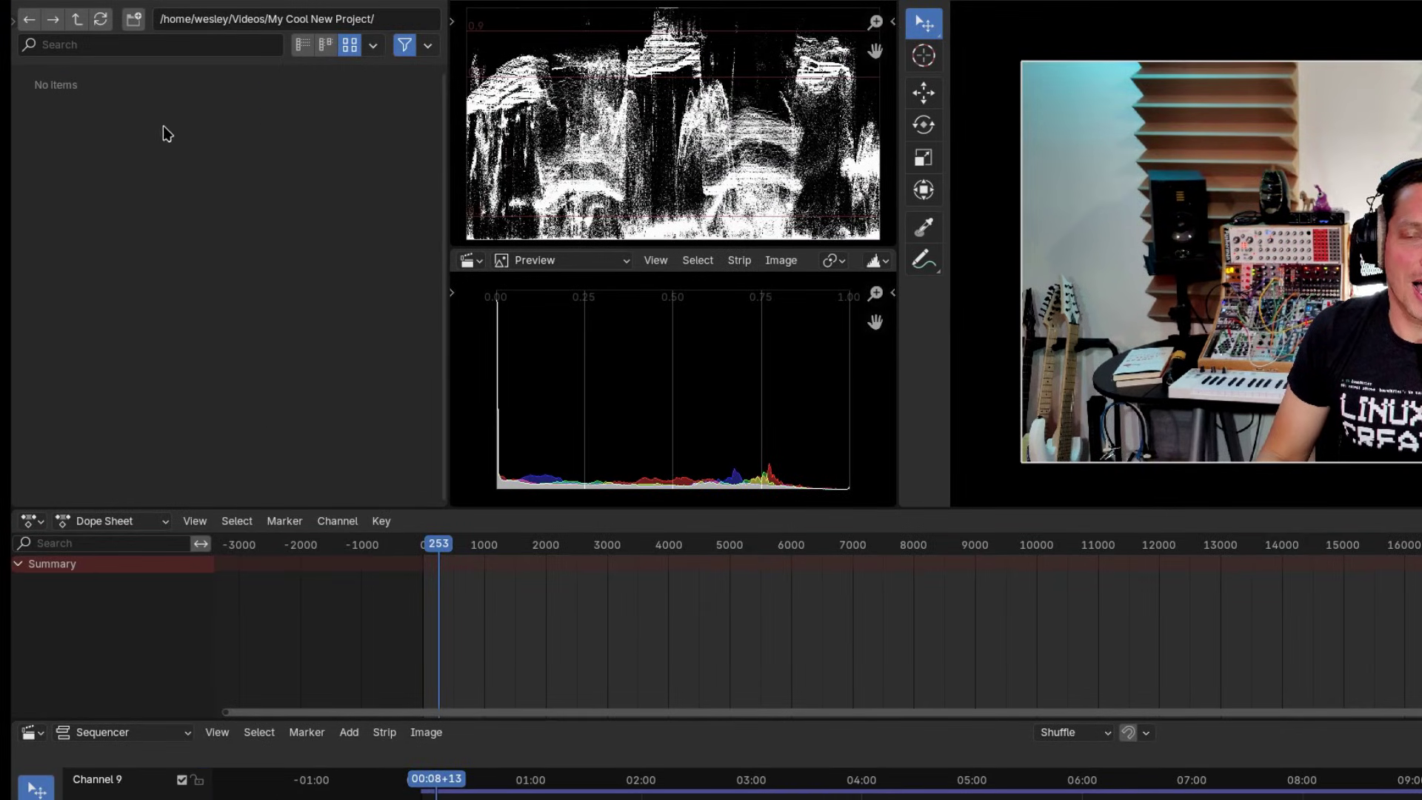
Create a footage subfolder in the My Cool New Project folder
{"action": "left_click", "coordinate": [133, 18]}
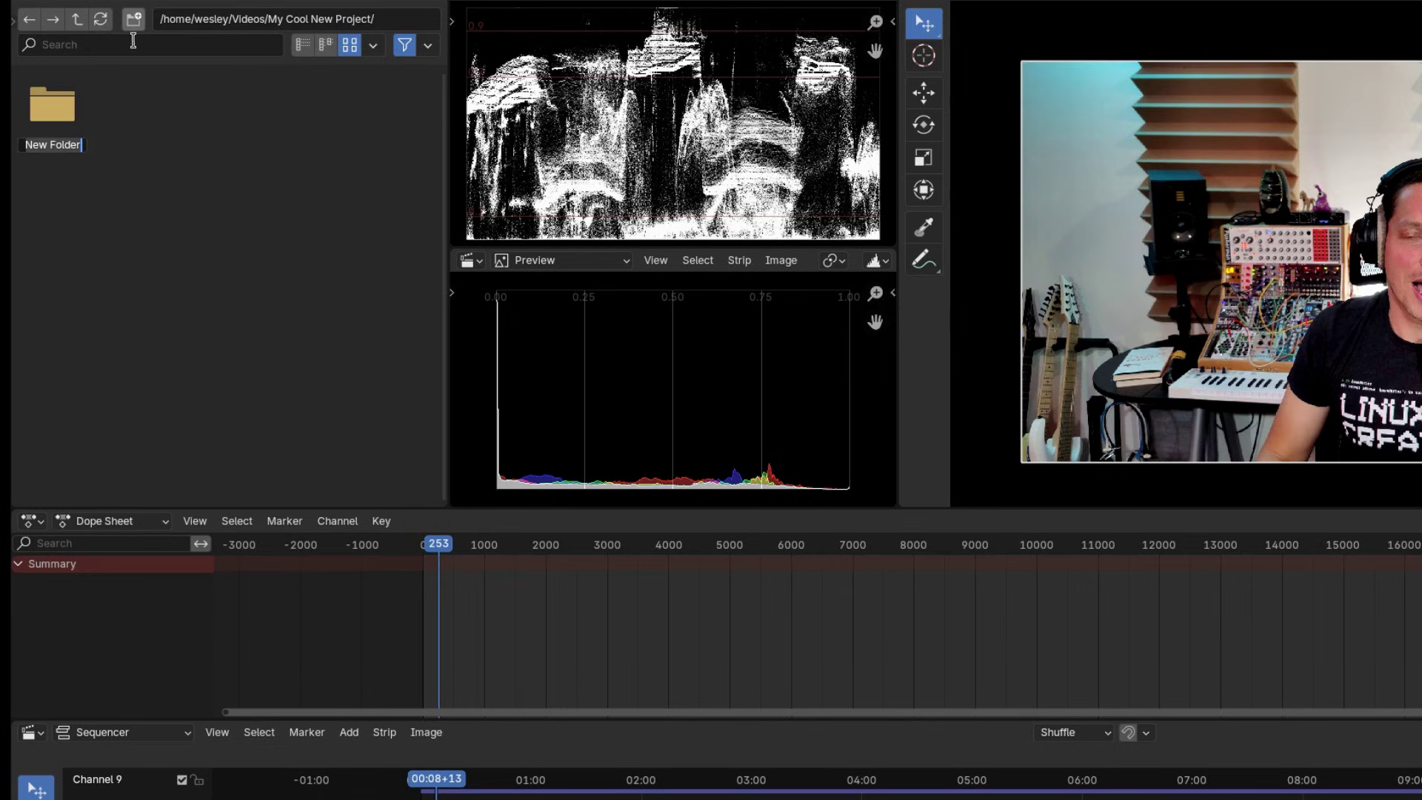
{"action": "type", "text": "foota"}
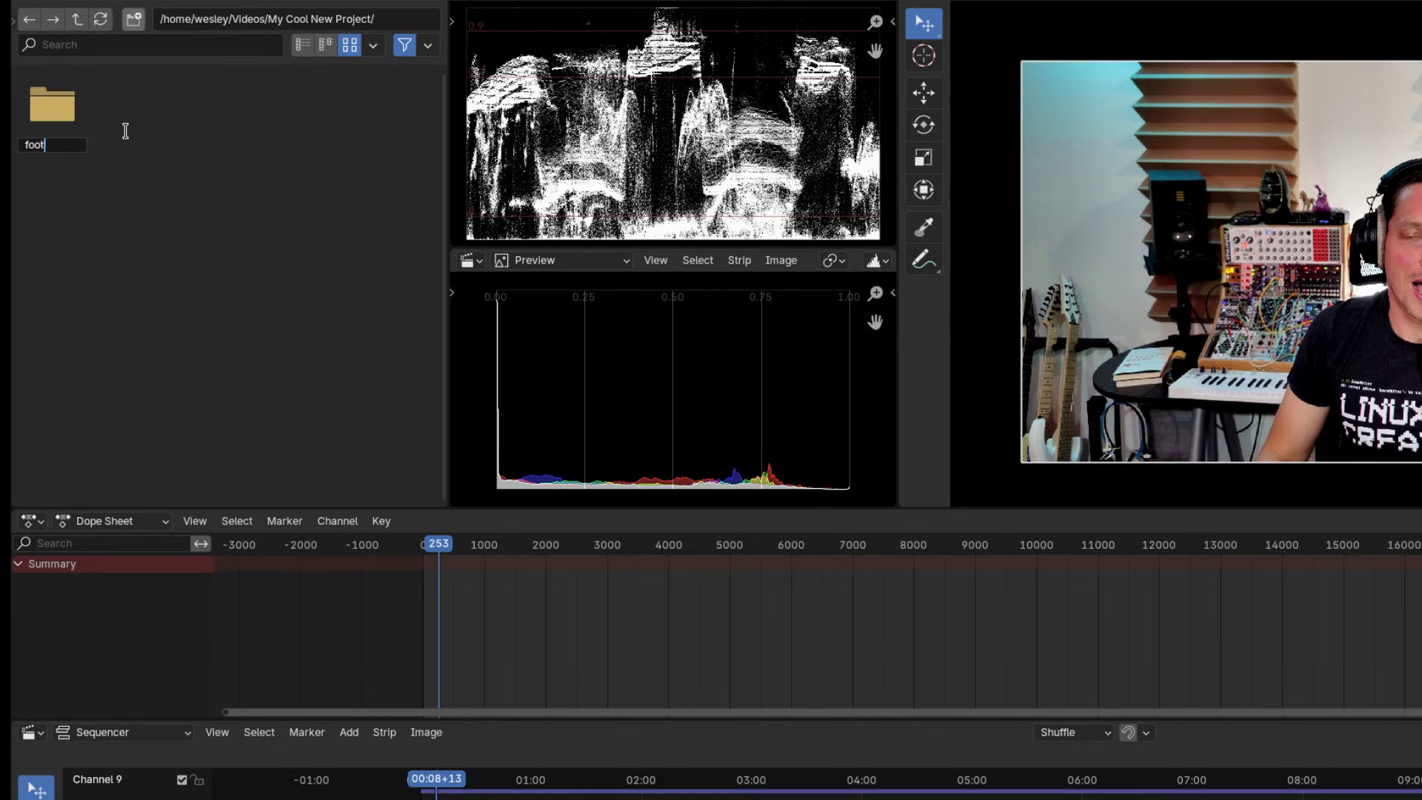